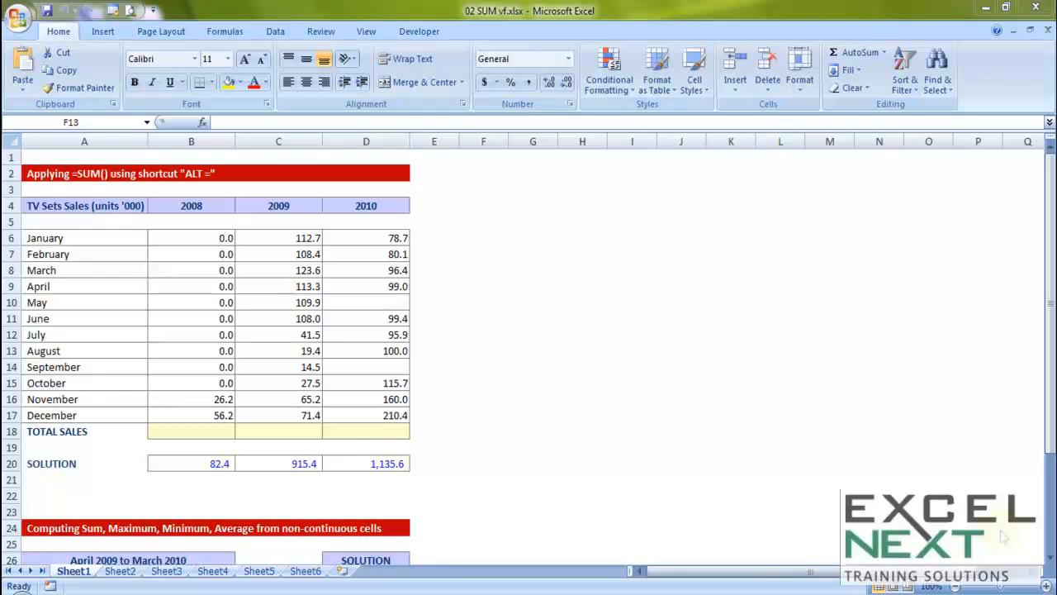
Examine the month labels and the 2008 and 2009 monthly figures in the TV sets sales table.
left_click(589, 318)
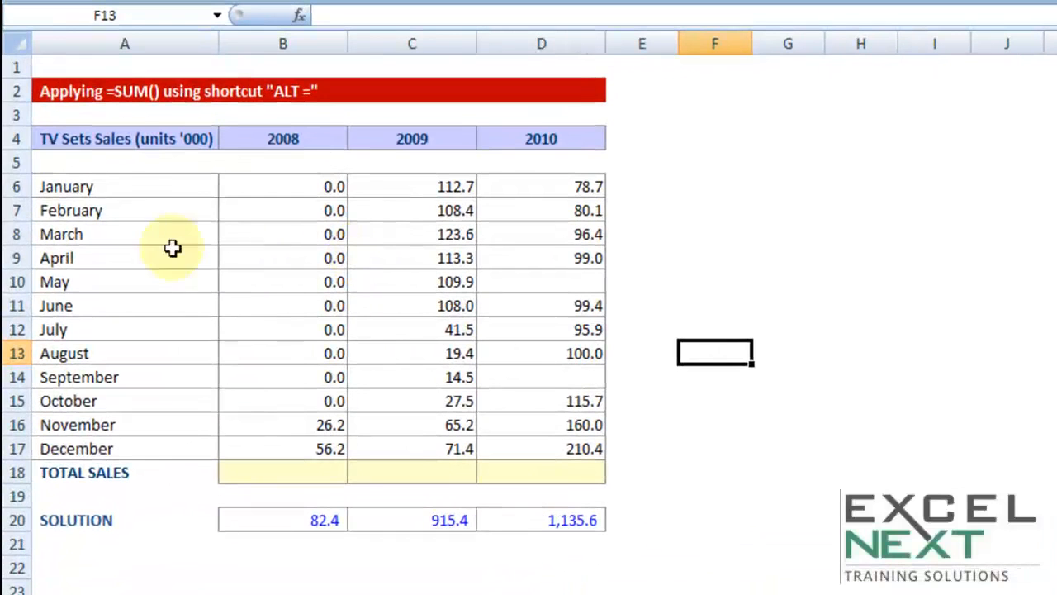
left_click_drag(111, 184, 71, 443)
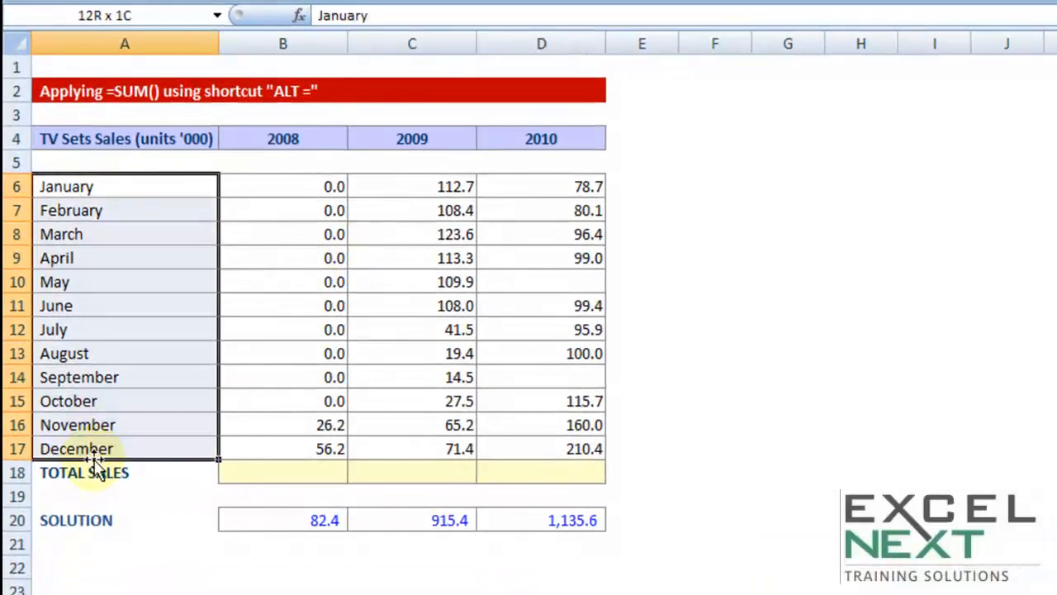
left_click_drag(286, 187, 283, 446)
left_click_drag(430, 189, 397, 436)
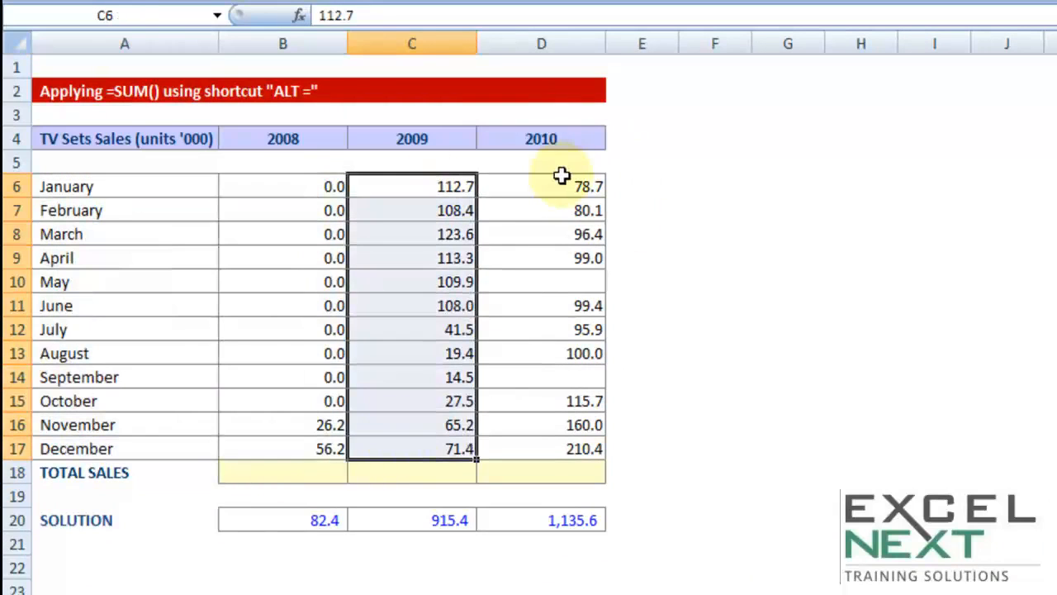
left_click(301, 471)
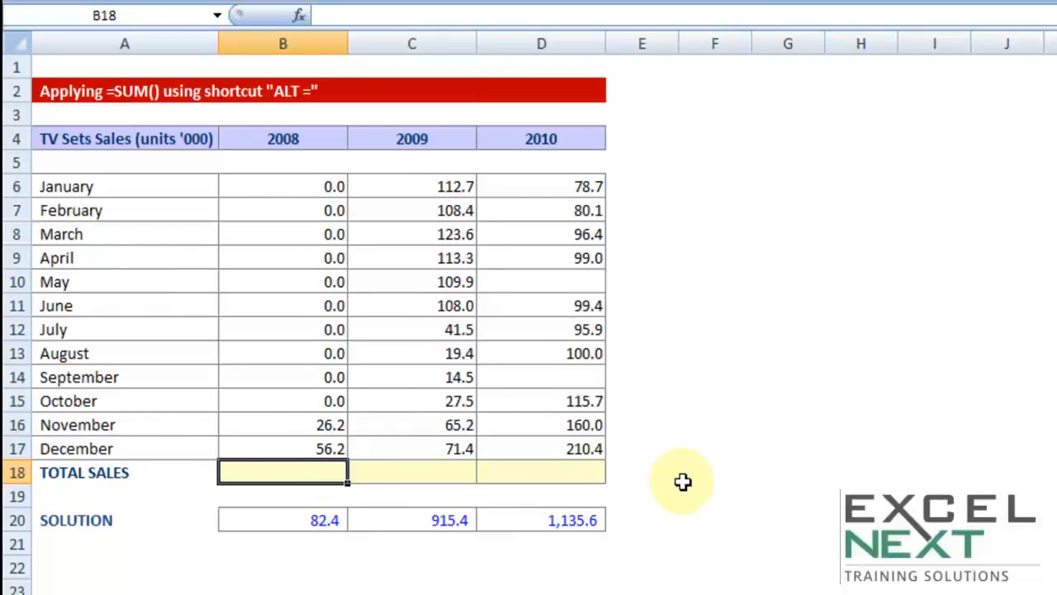
type("=")
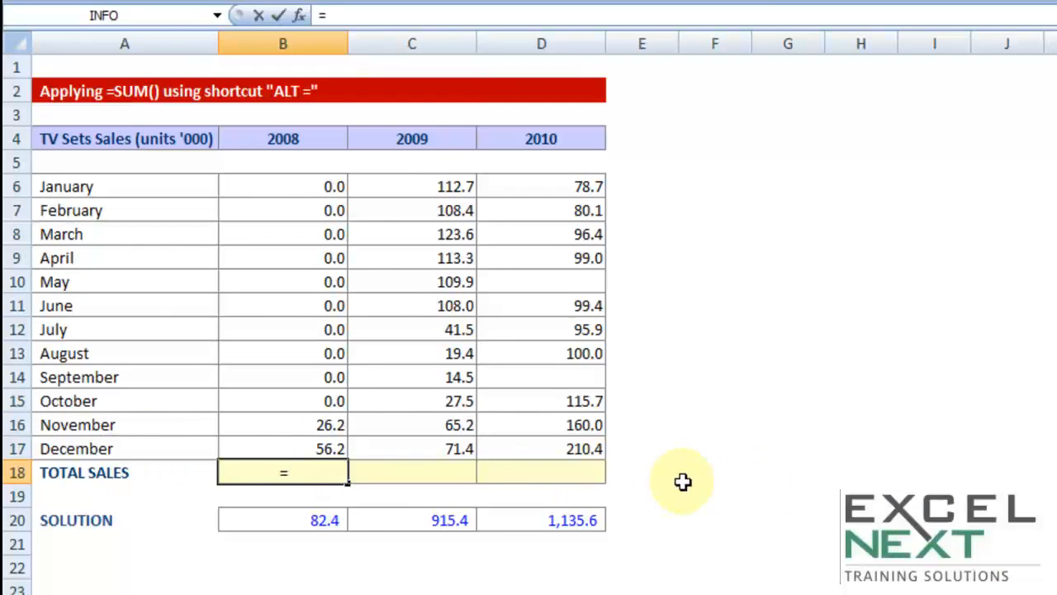
type("sum")
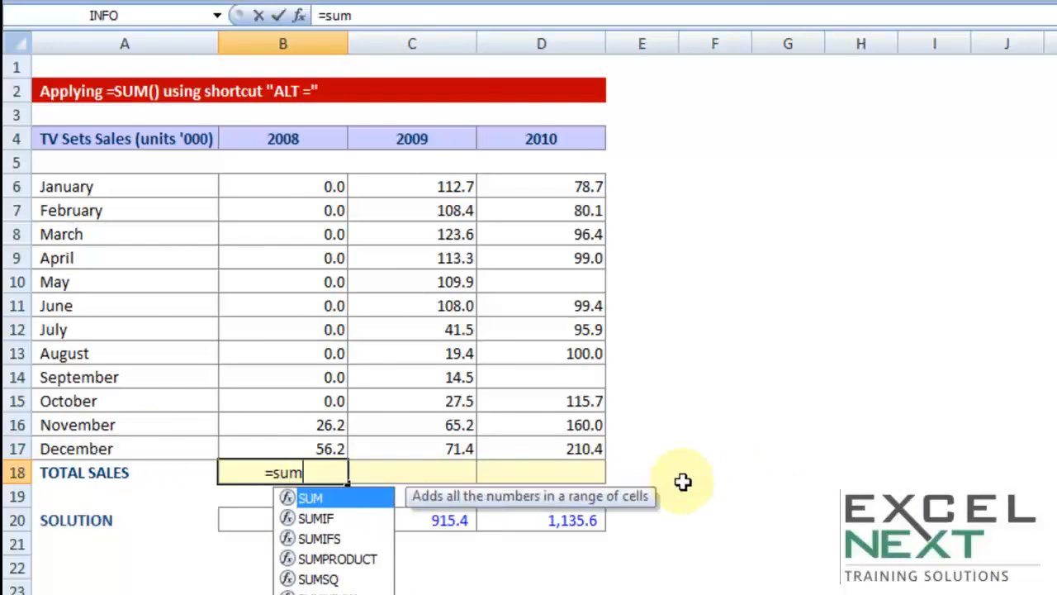
type("(")
key("BackSpace")
key("BackSpace")
key("BackSpace")
key("BackSpace")
key("BackSpace")
key("Escape")
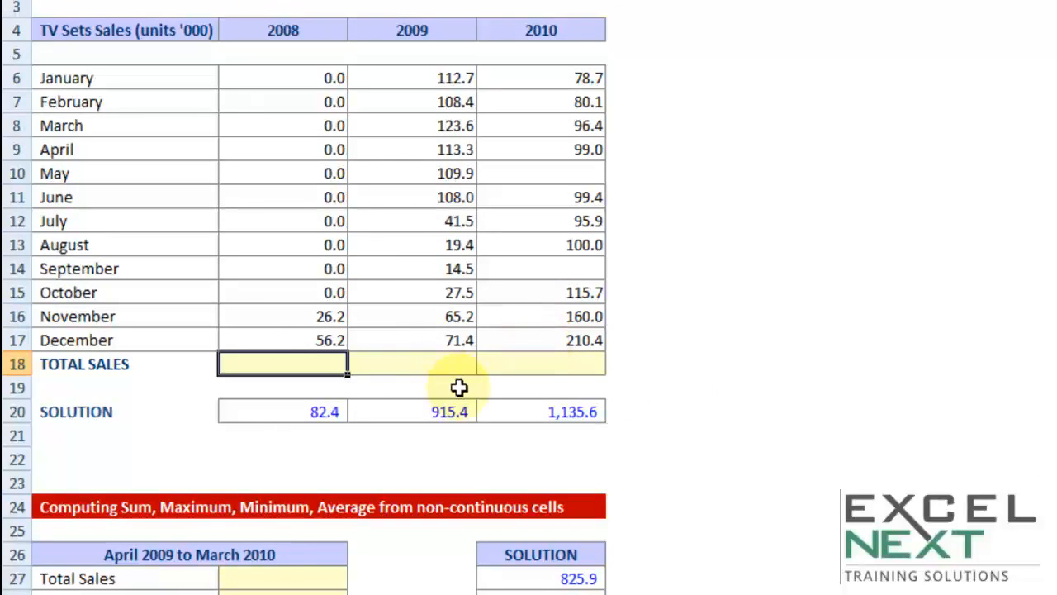
Total the 2008 monthly sales in cell B18 with the formula =SUM(B6:B17).
type("=")
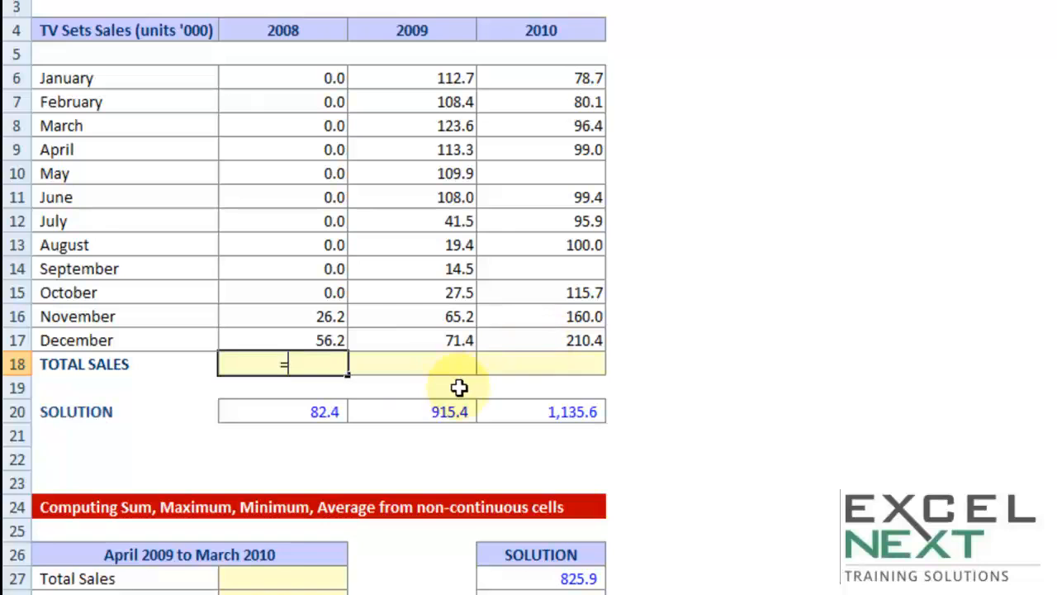
type("su")
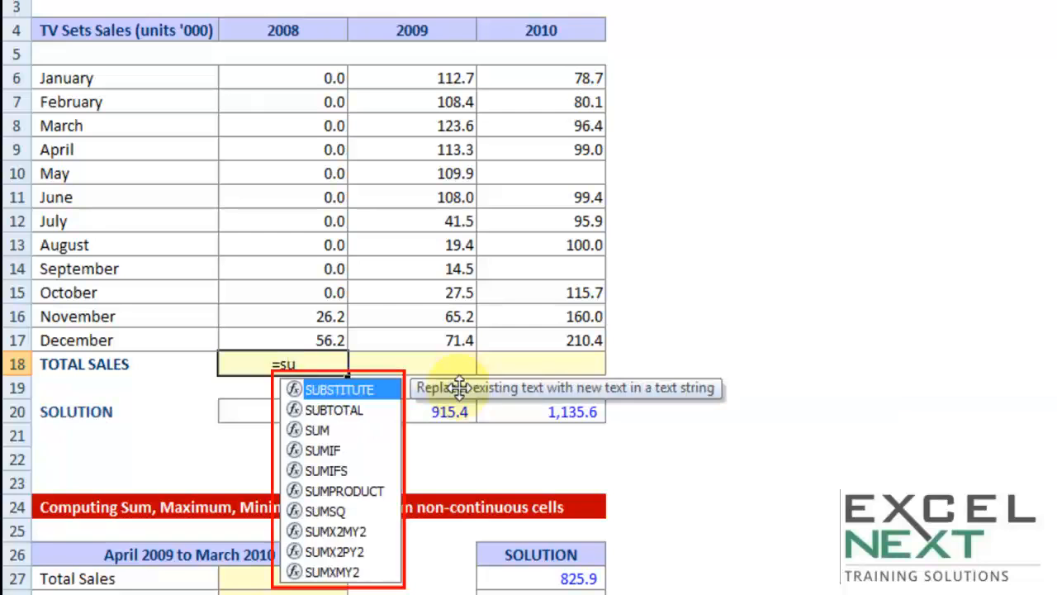
key("Down")
key("Down")
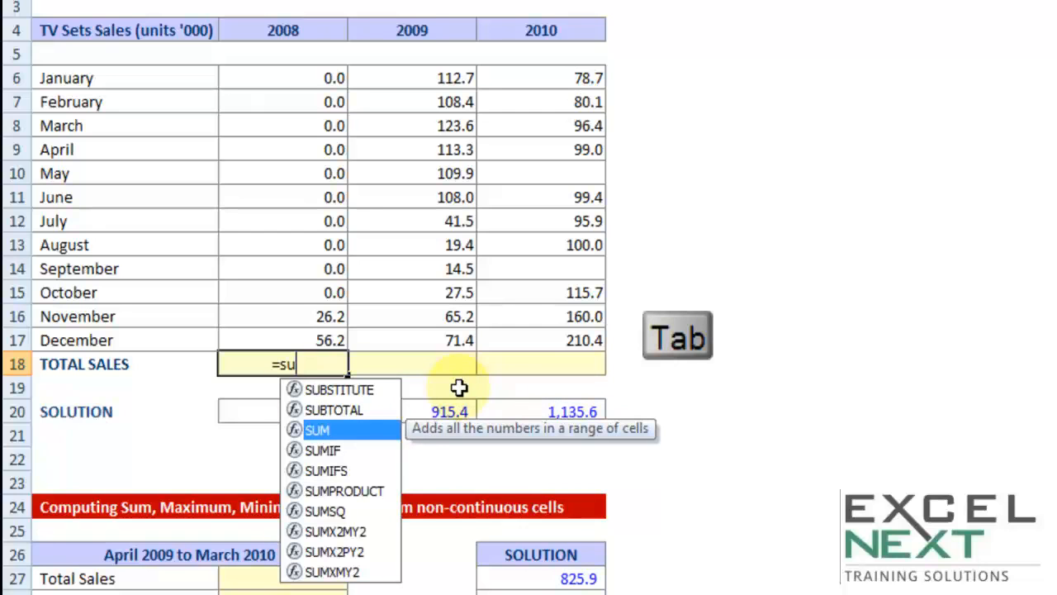
key("Tab")
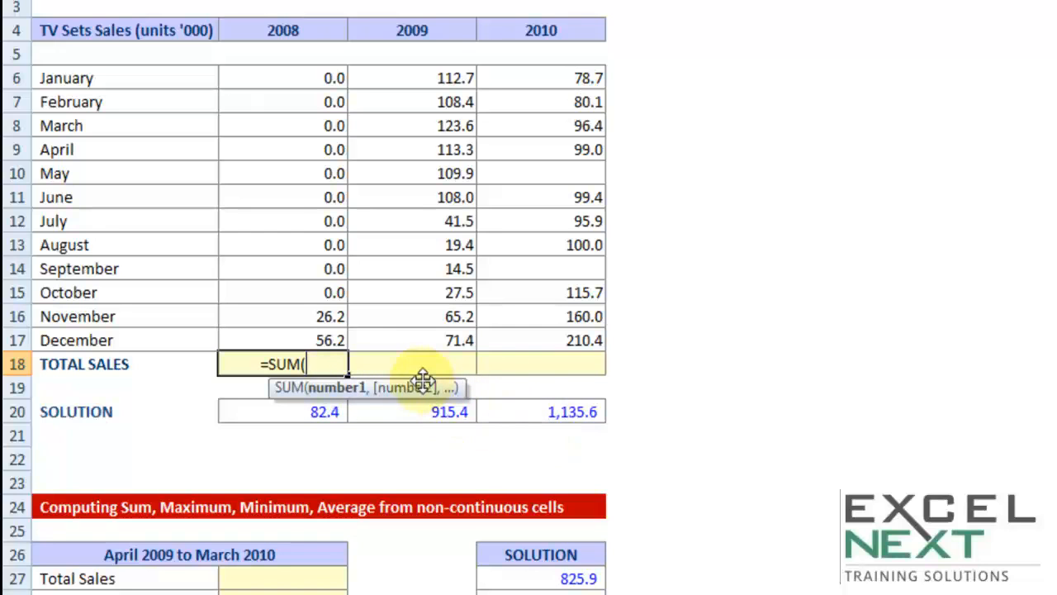
left_click_drag(298, 74, 286, 336)
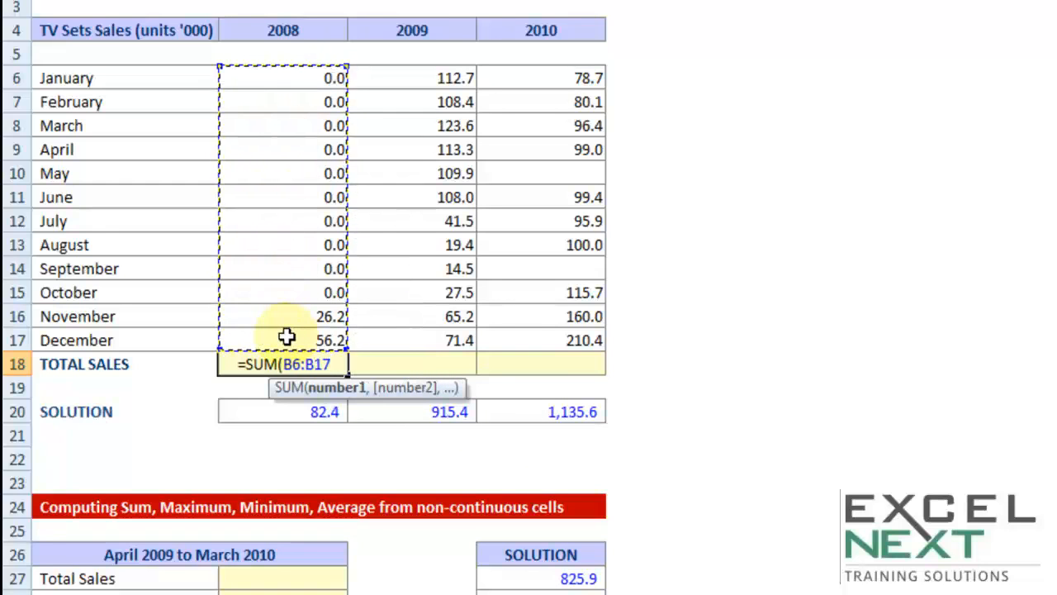
type(")")
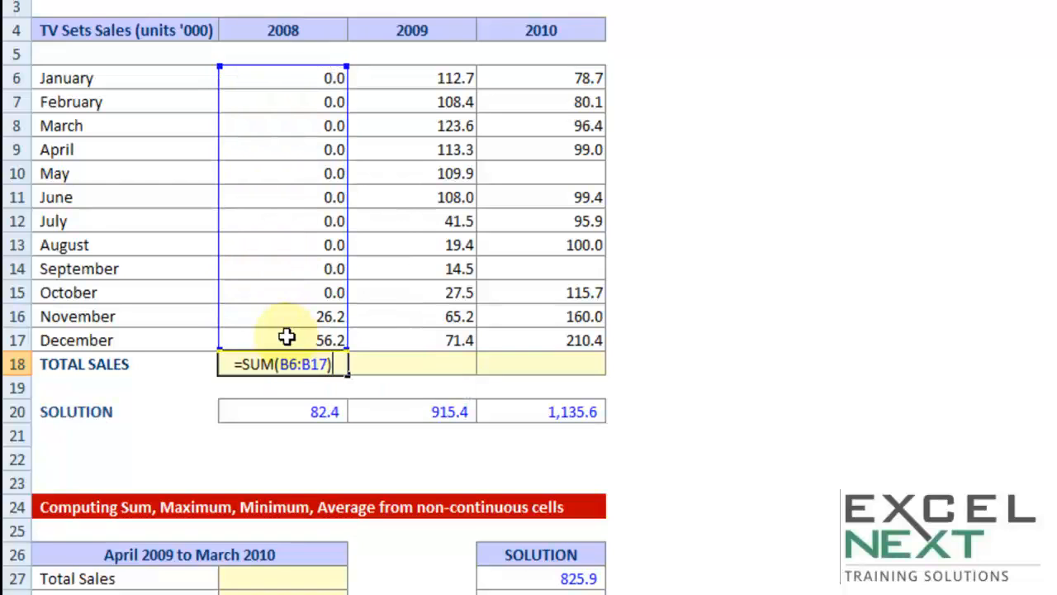
key("Return")
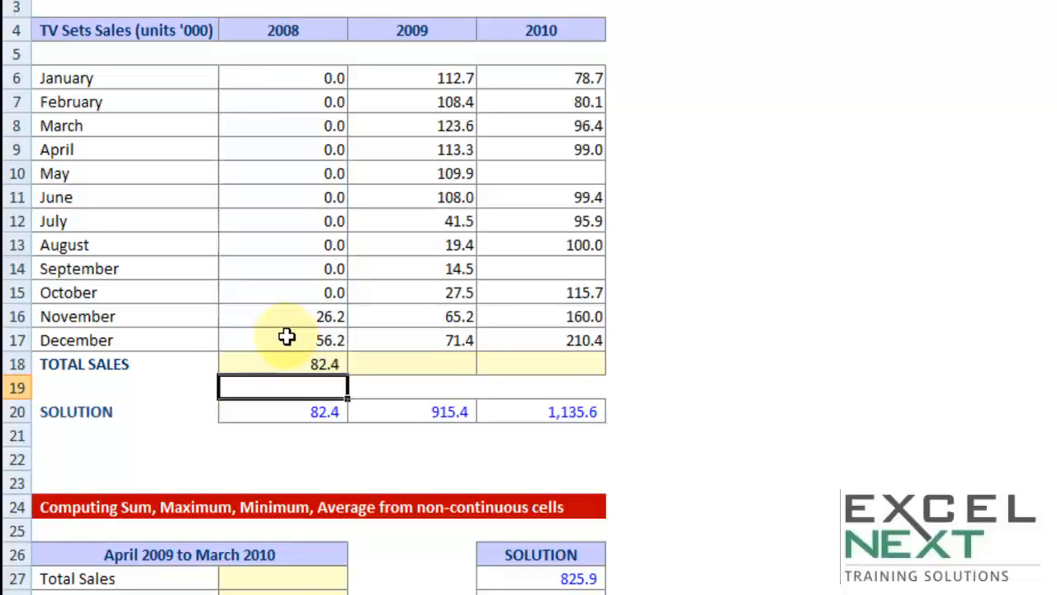
Use AutoSum to total the 2009 monthly sales in cell C18 with =SUM(C6:C17).
key("Right")
key("Up")
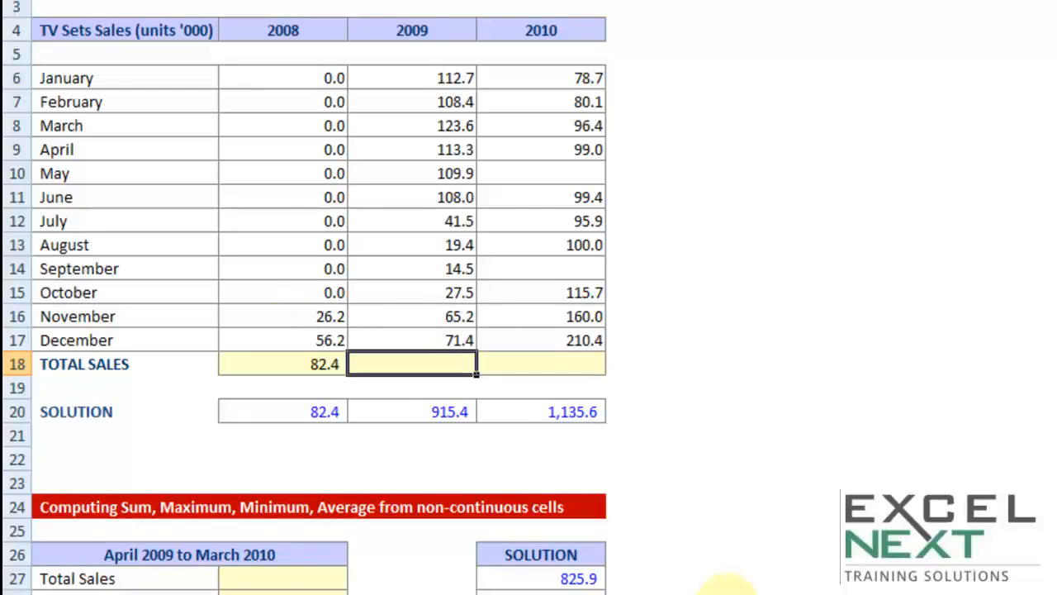
key("alt+equal")
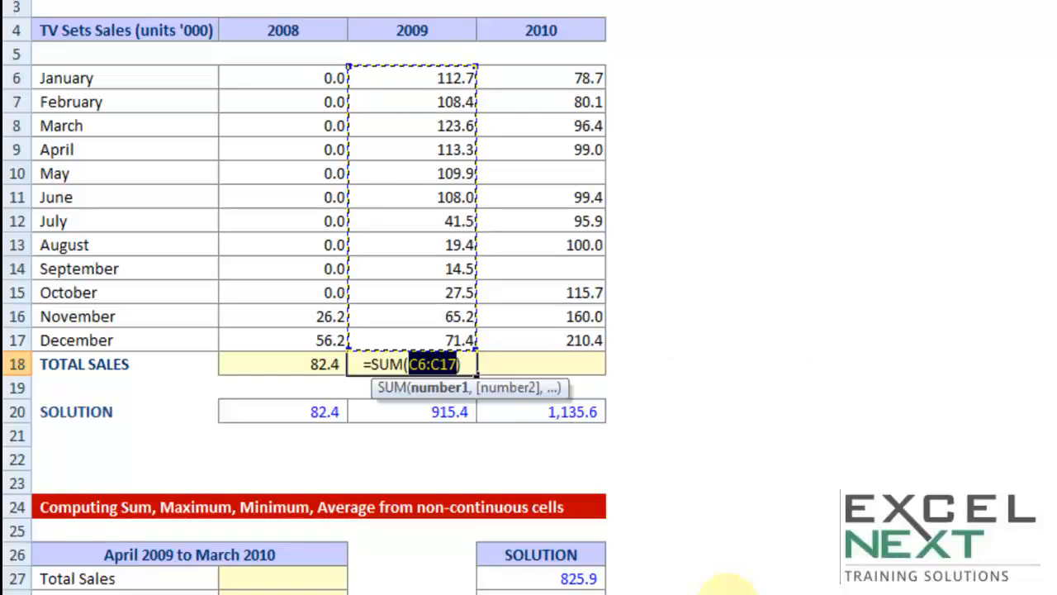
key("Return")
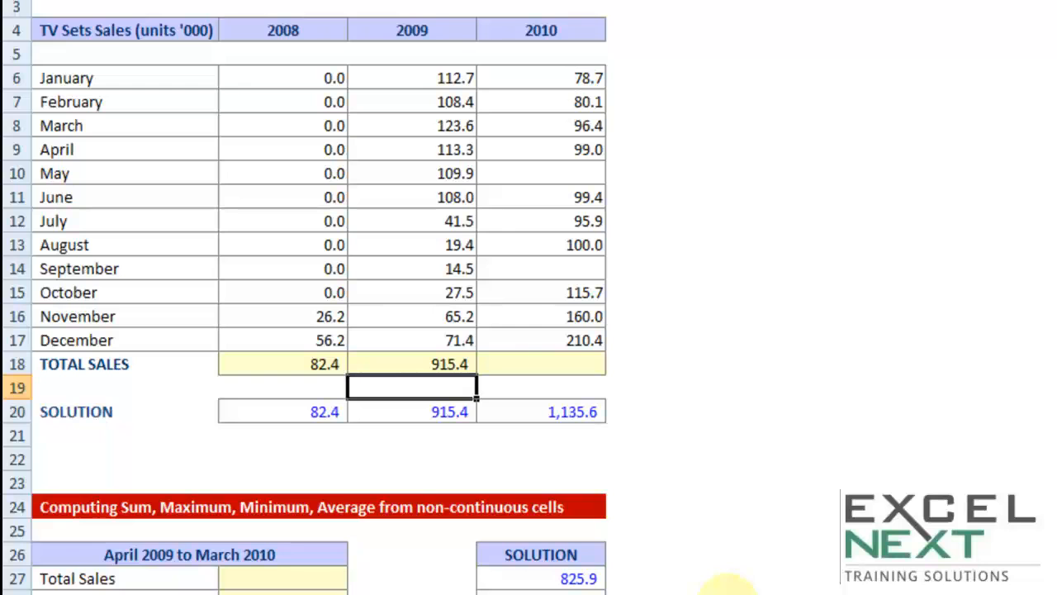
Examine and compare the SUM formulas in the 2008 and 2009 total cells, B18 and C18.
double_click(285, 364)
key("Escape")
double_click(405, 364)
key("Escape")
double_click(338, 363)
left_click_drag(339, 363, 245, 368)
key("Escape")
left_click(415, 366)
double_click(409, 363)
key("Escape")
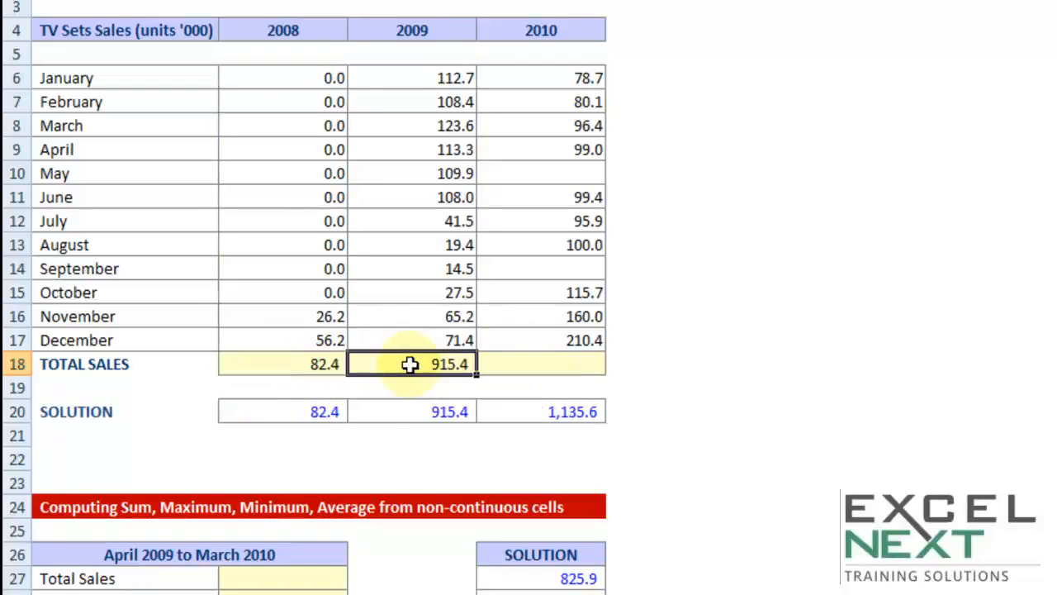
Enter the note "ALT =" in cell C19, beneath the 2009 total.
left_click(416, 384)
type("ALT =")
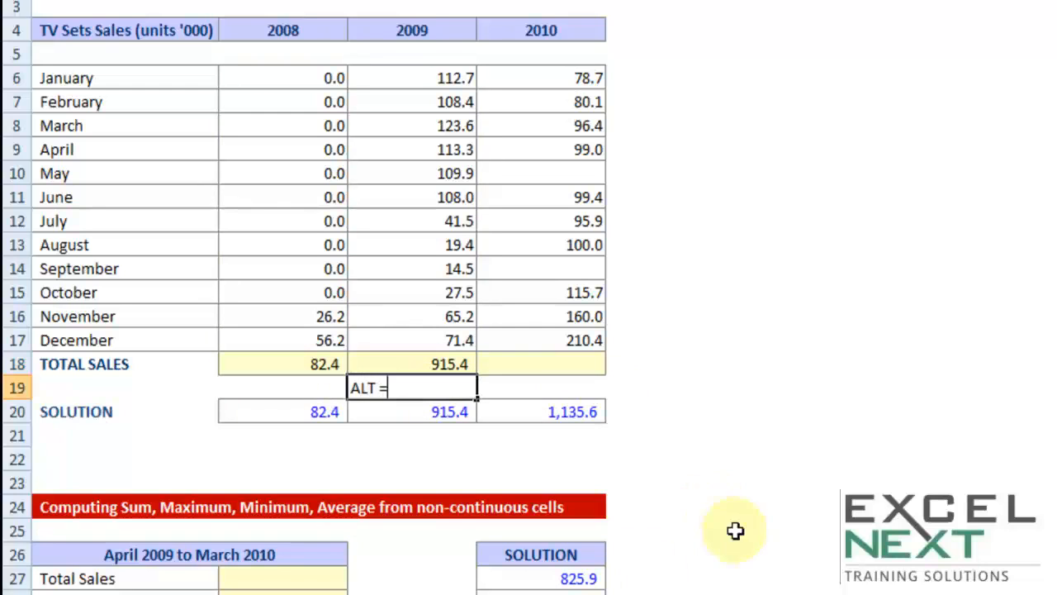
left_click(446, 456)
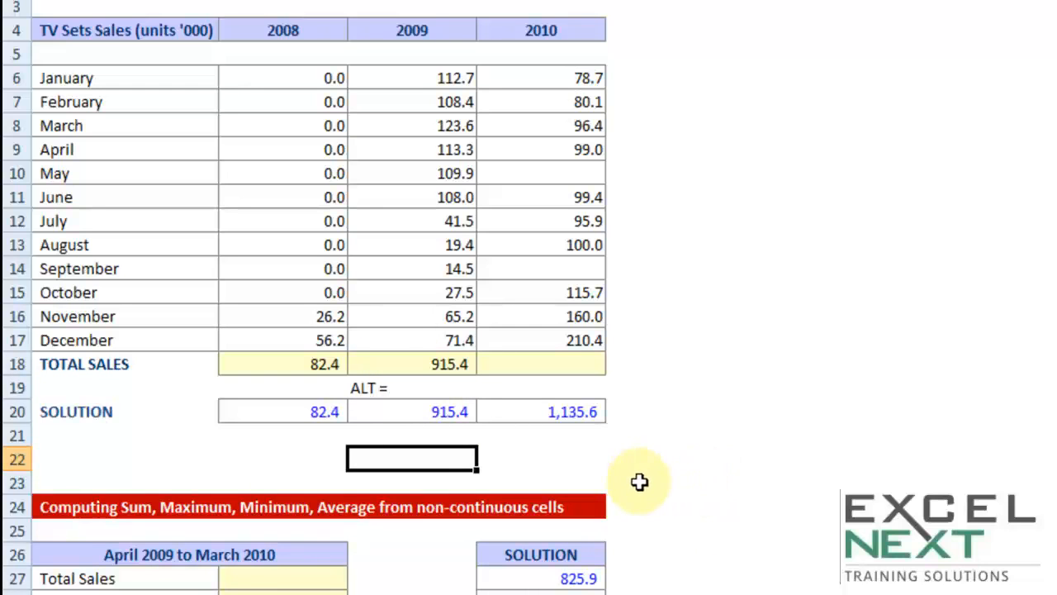
left_click(551, 170)
left_click(555, 271)
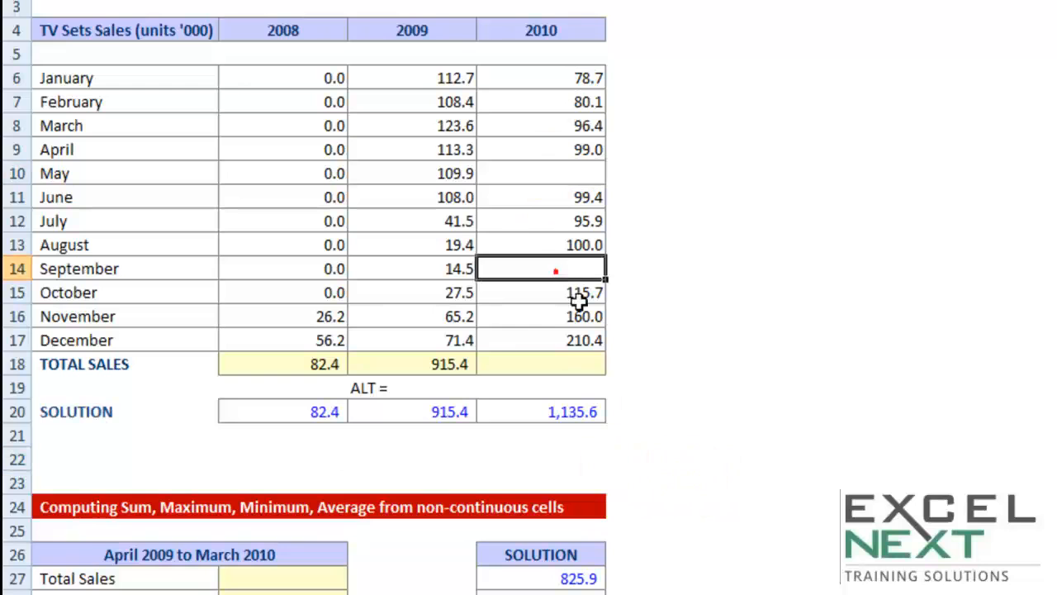
left_click(586, 365)
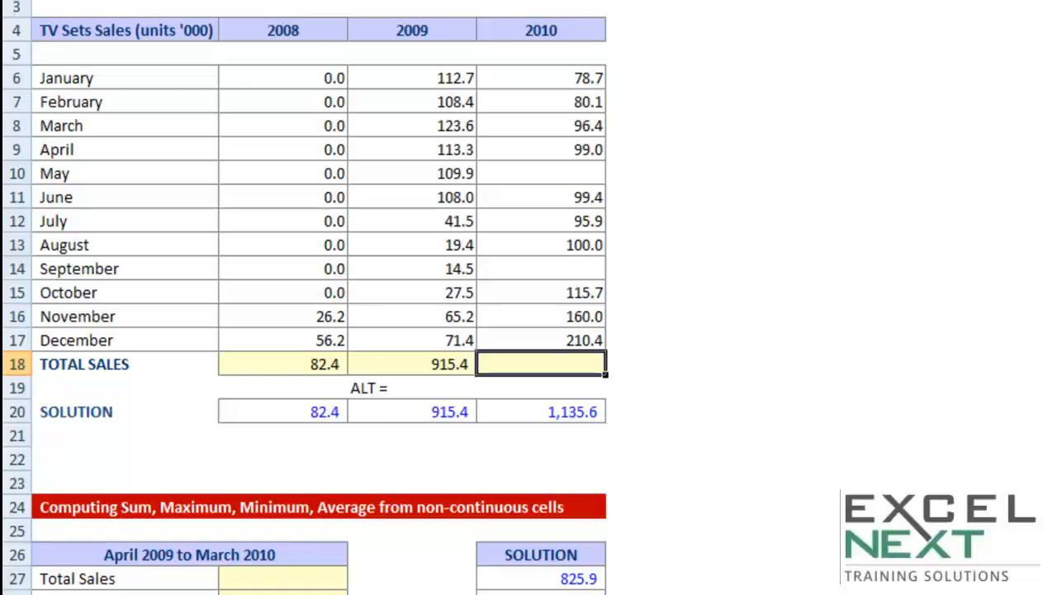
key("alt+equal")
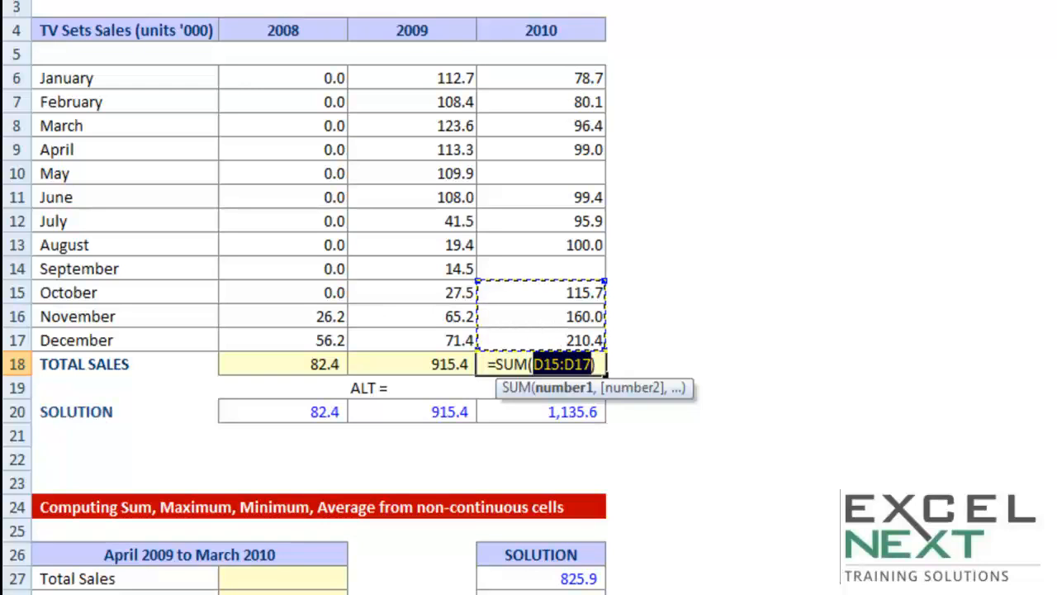
key("Up")
key("Up")
key("Up")
key("Up")
key("Up")
key("Up")
key("Up")
key("Up")
key("Up")
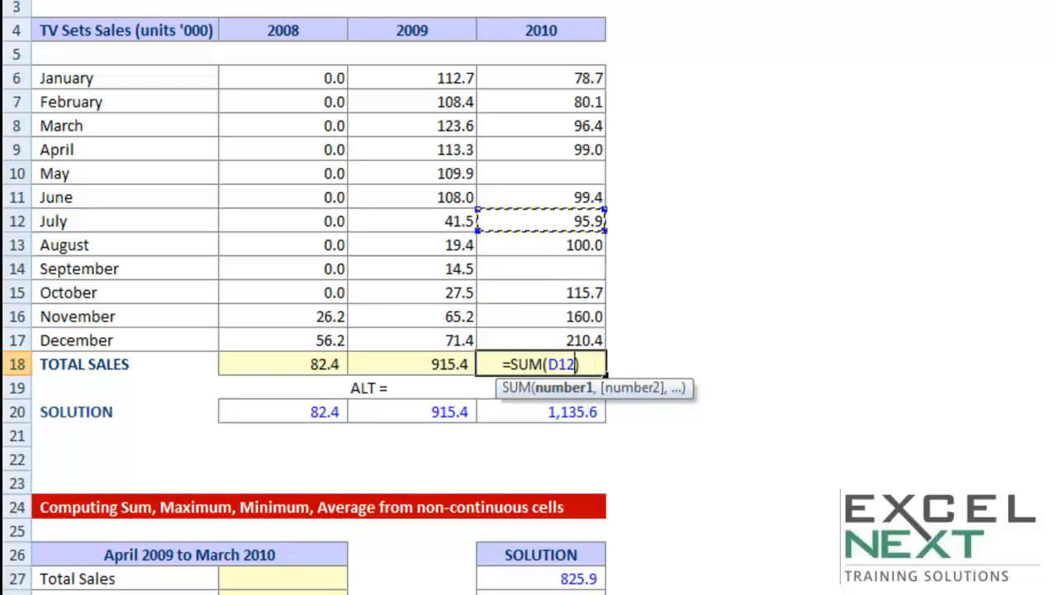
key("Up")
key("Up")
key("shift+Down")
key("shift+Down")
key("shift+Down")
key("shift+Down")
key("shift+Down")
key("shift+Down")
key("shift+Down")
key("shift+Down")
key("shift+Down")
key("shift+Down")
key("shift+Down")
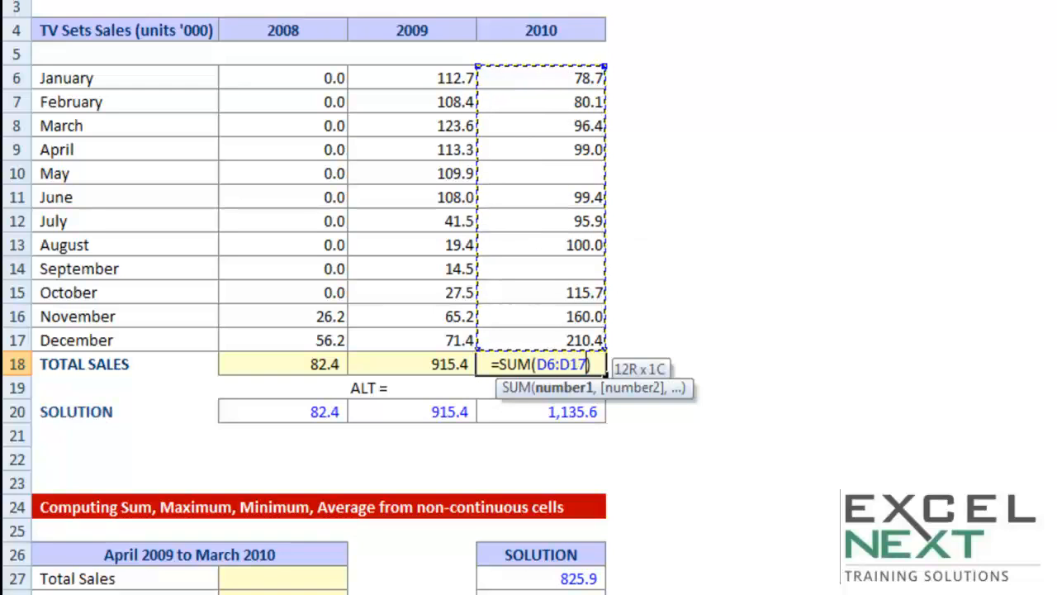
key("Escape")
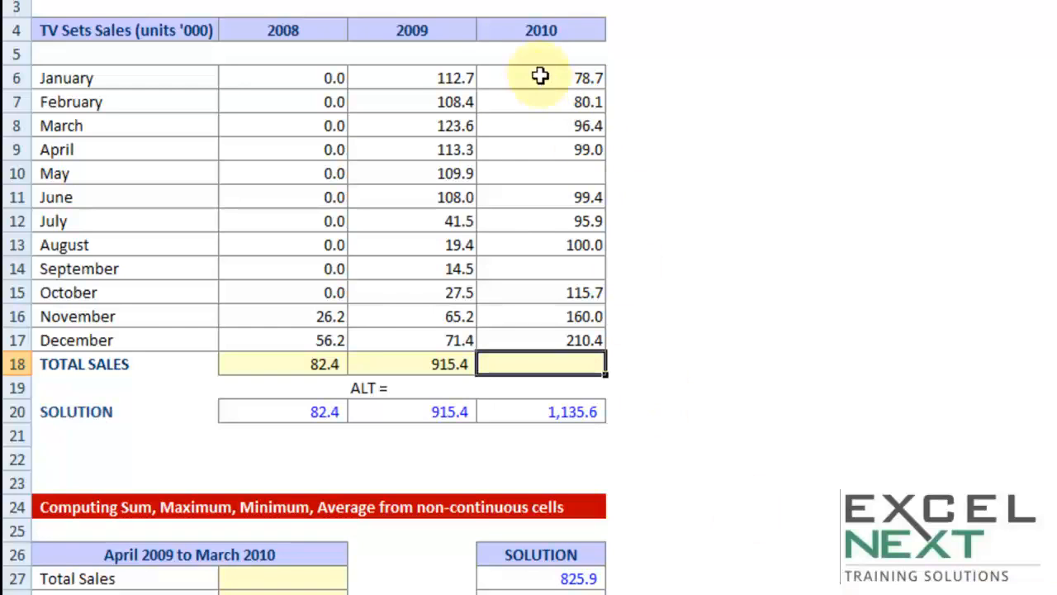
Select only the blank cells in the 2010 sales range D6:D17 using Go To Special with Blanks, and deselect them.
left_click(556, 172)
left_click_drag(561, 76, 551, 336)
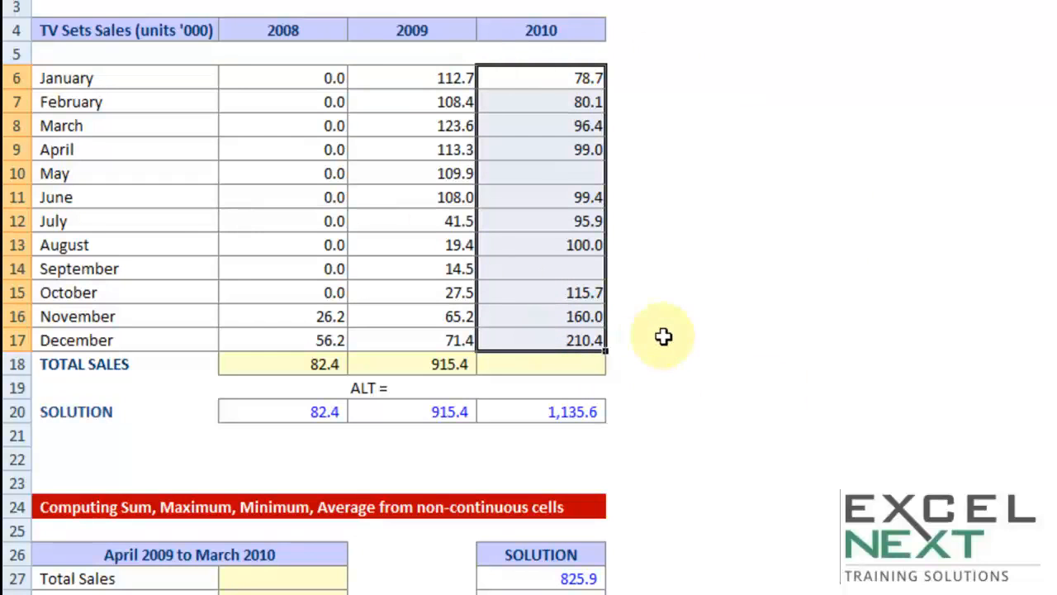
left_click(706, 317)
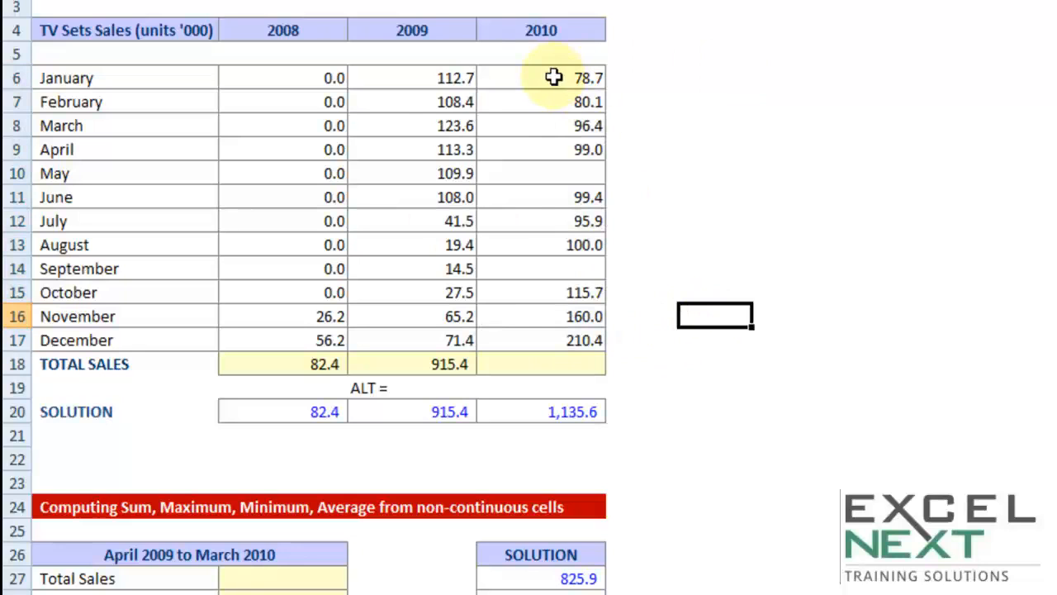
left_click_drag(554, 77, 523, 342)
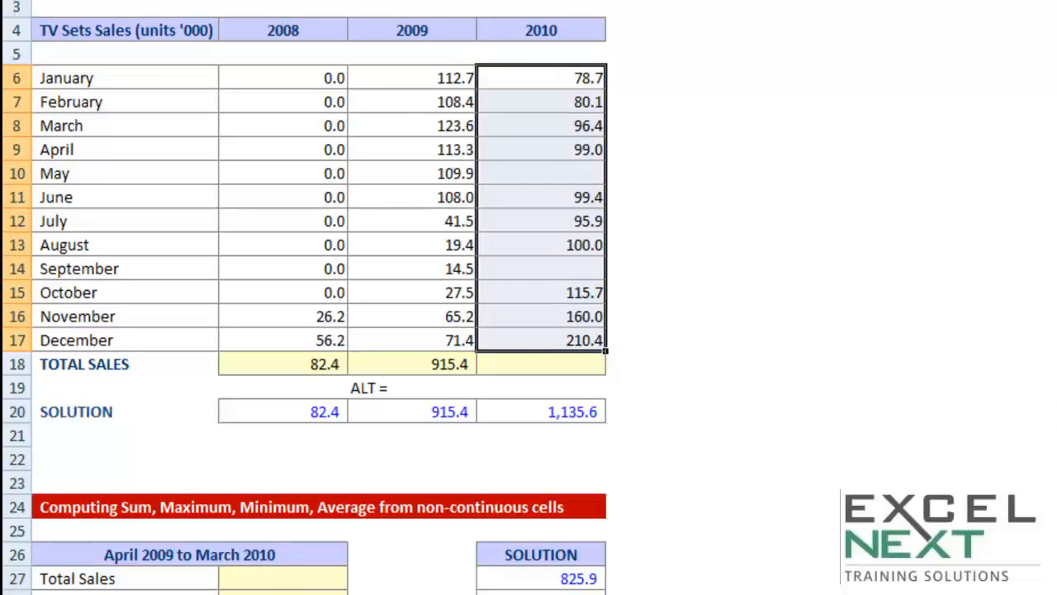
key("ctrl+g")
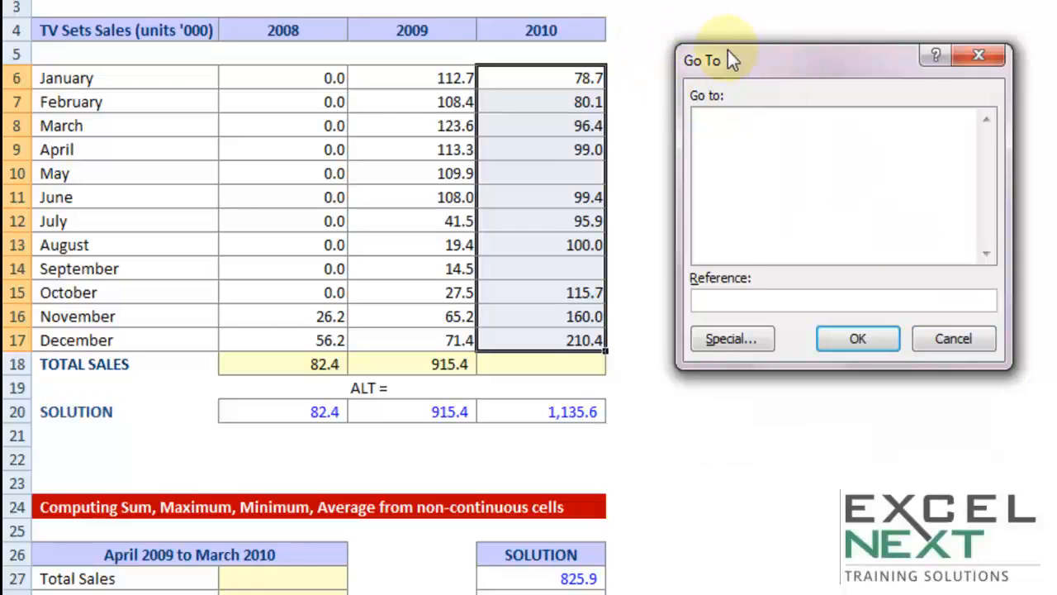
left_click(733, 344)
left_click(719, 242)
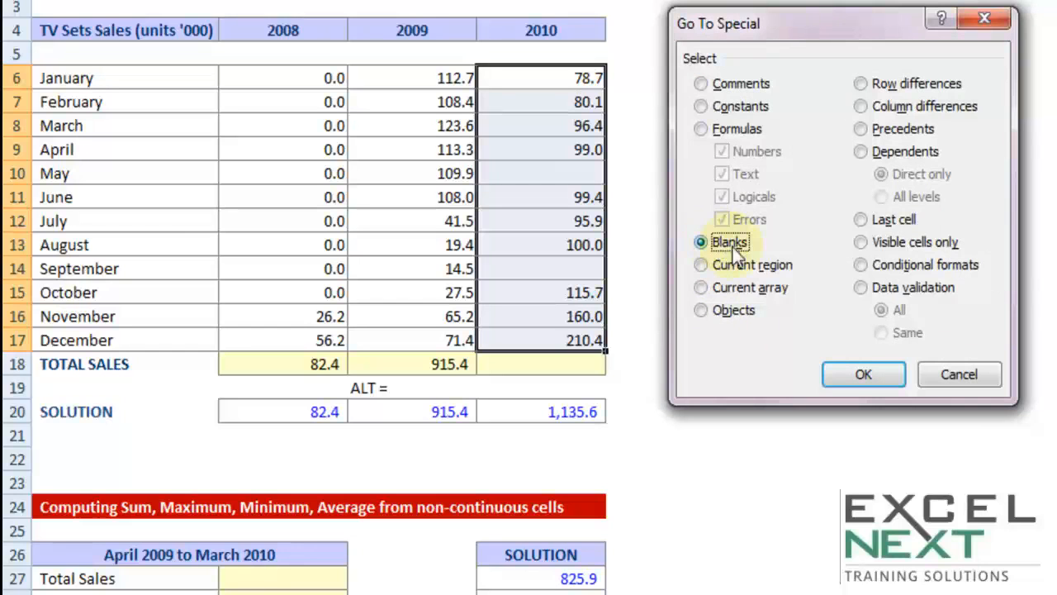
left_click(853, 372)
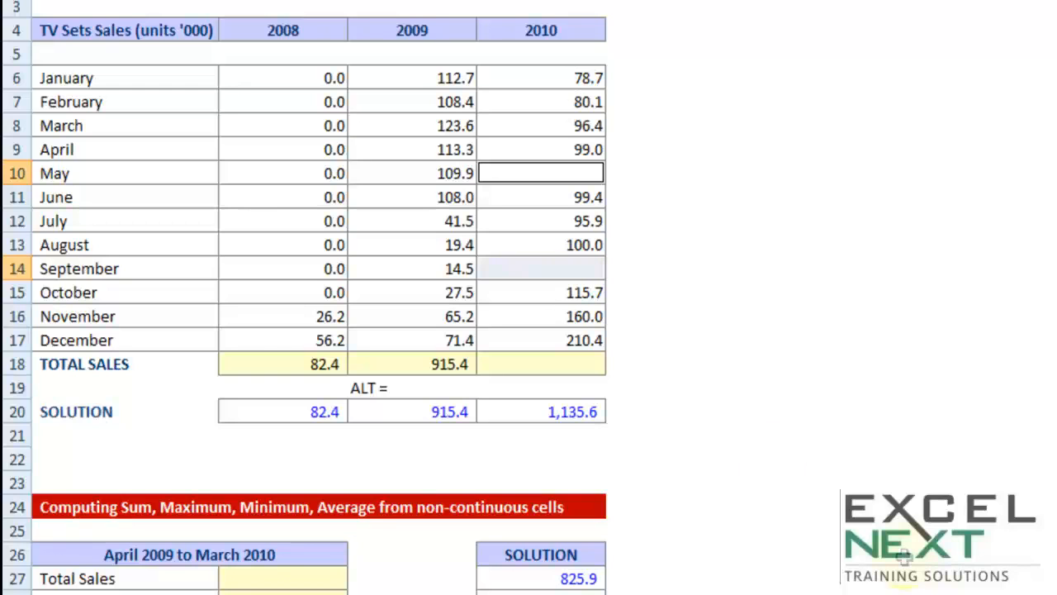
left_click(679, 52)
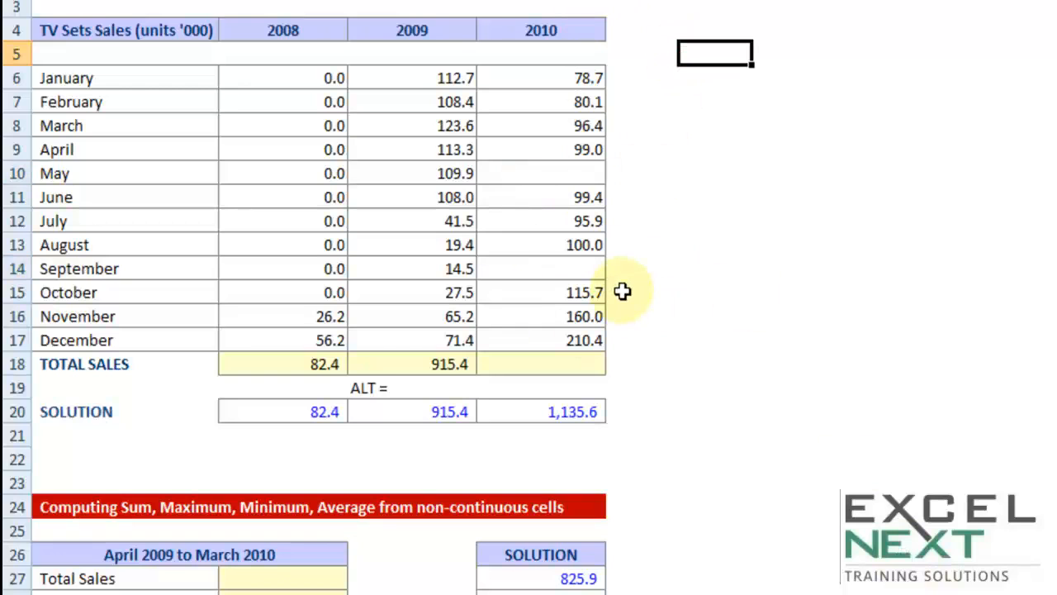
Fill all blank cells in the 2010 sales range D6:D17 with 0 at once, selecting them through Go To Special with Blanks.
left_click_drag(573, 75, 573, 340)
key("F5")
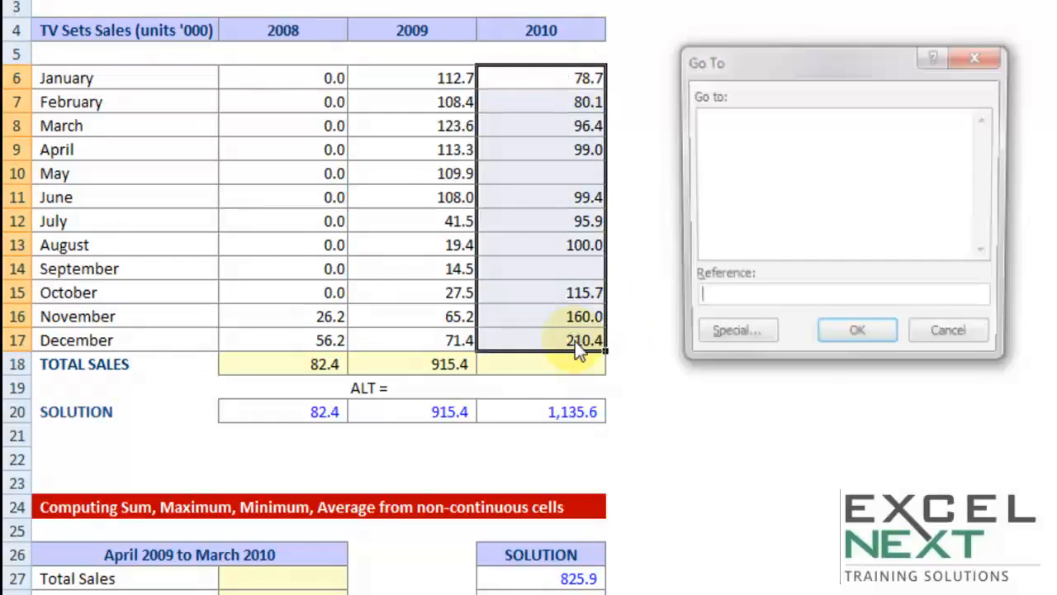
left_click(740, 339)
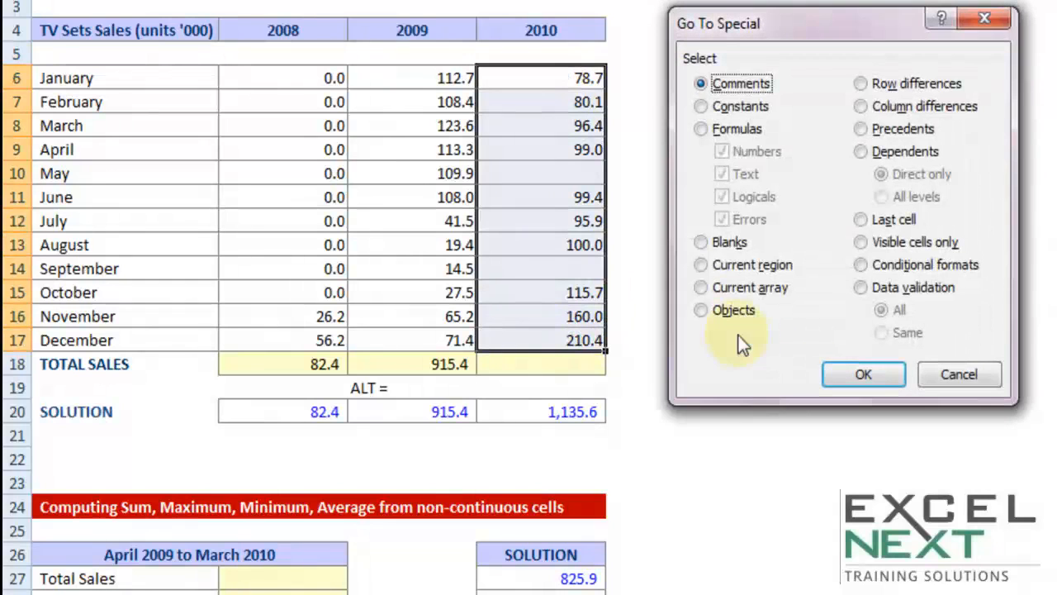
left_click(710, 243)
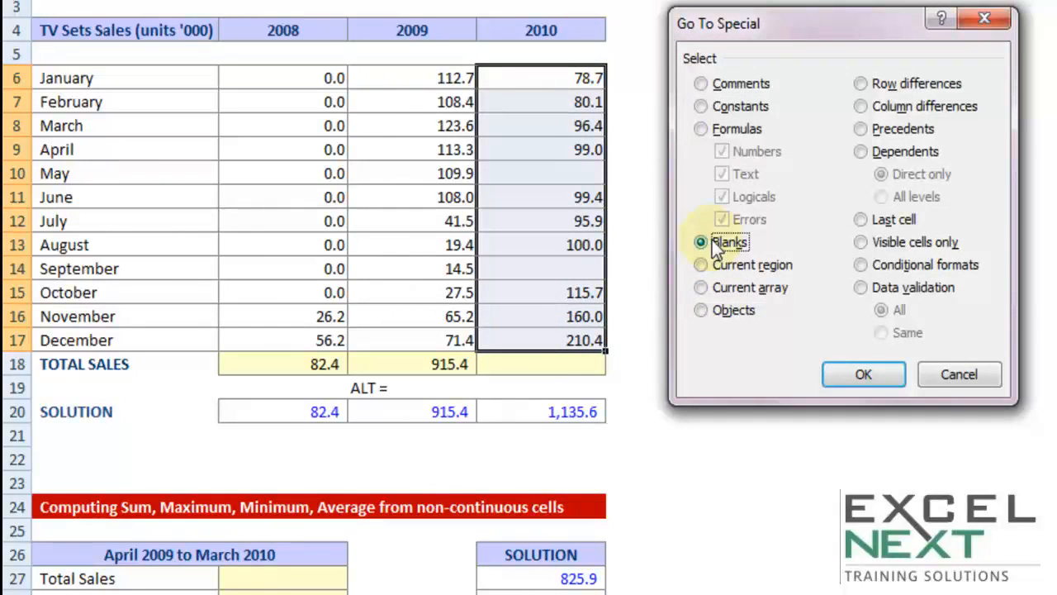
left_click(868, 377)
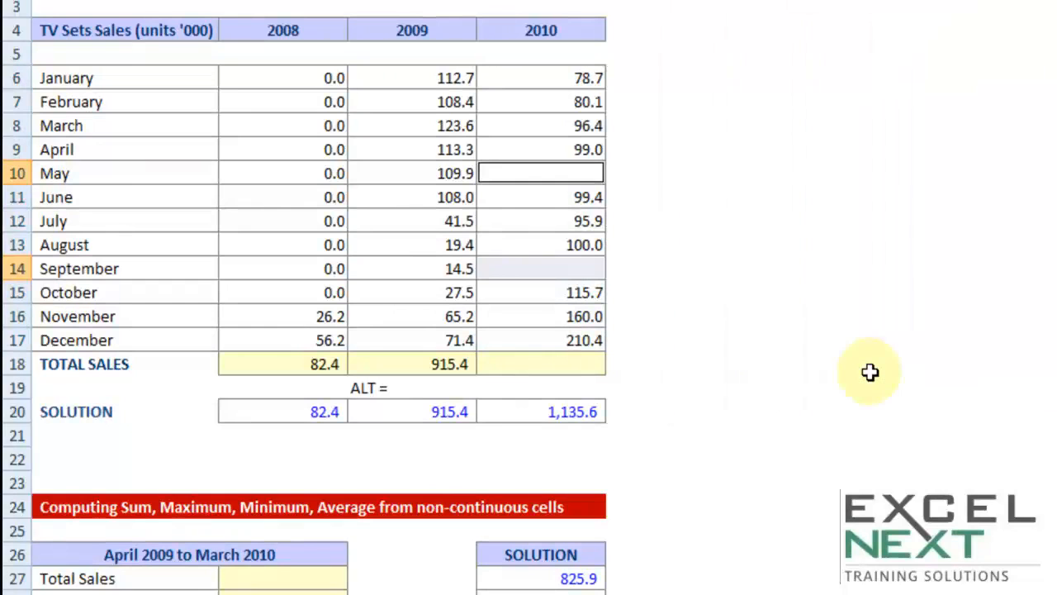
type("0")
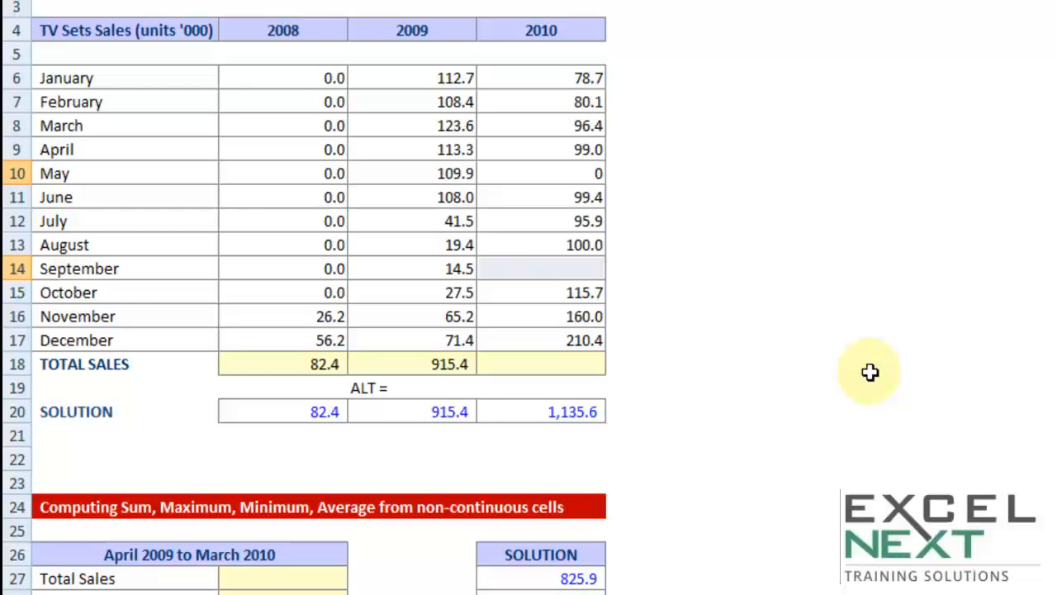
key("ctrl+Return")
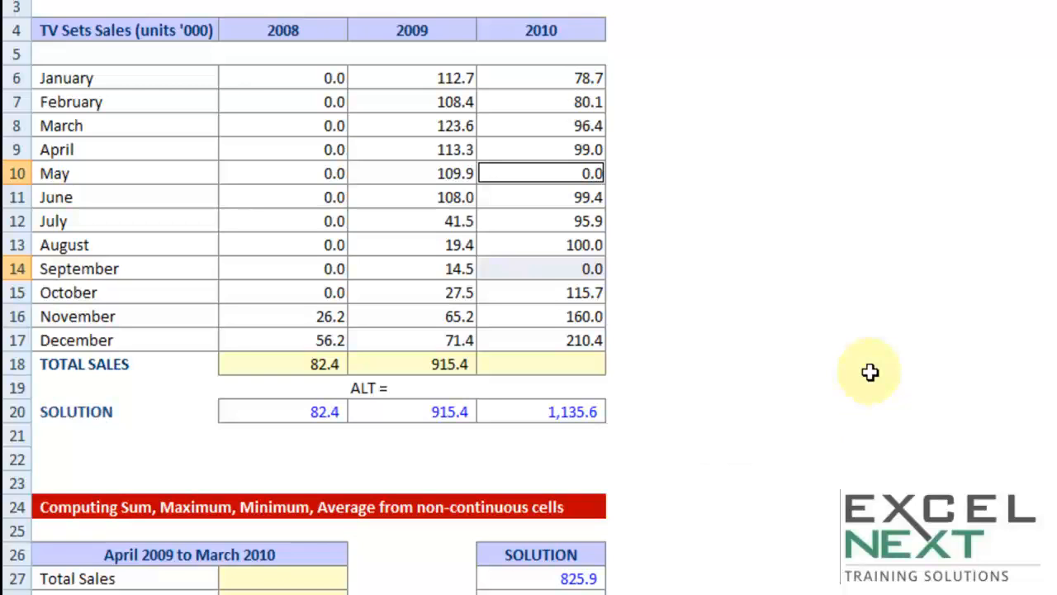
Enter the notes "CTRL G" in cell F19 and "CTRL ENTER" in cell F20, and highlight them.
key("Down")
key("Down")
key("Down")
key("Down")
key("Down")
key("Down")
key("Down")
key("Down")
key("Down")
key("Right")
key("Right")
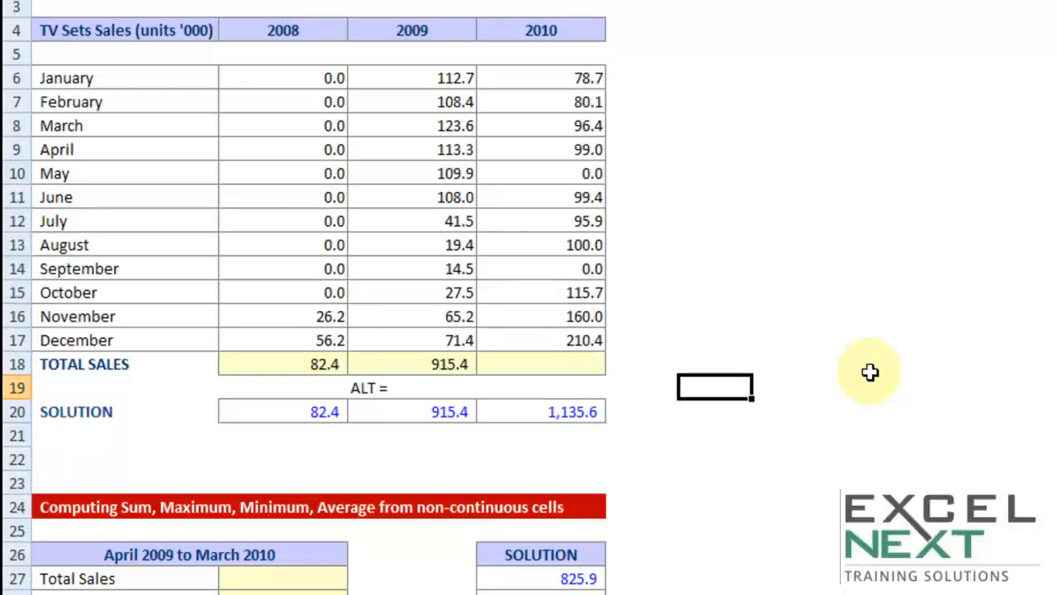
type("CTRL G")
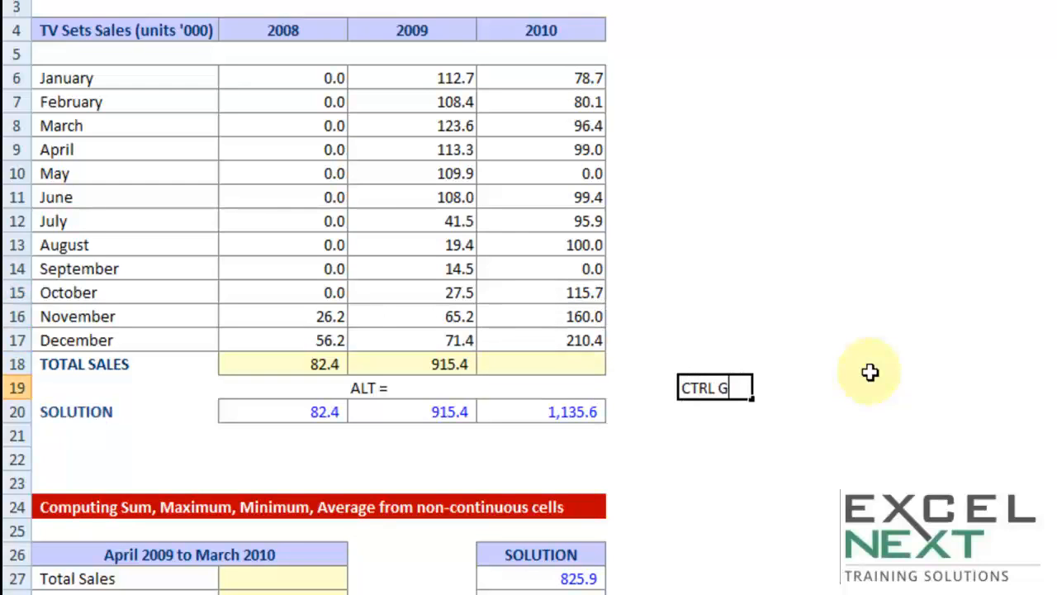
key("Return")
type("CTRL ")
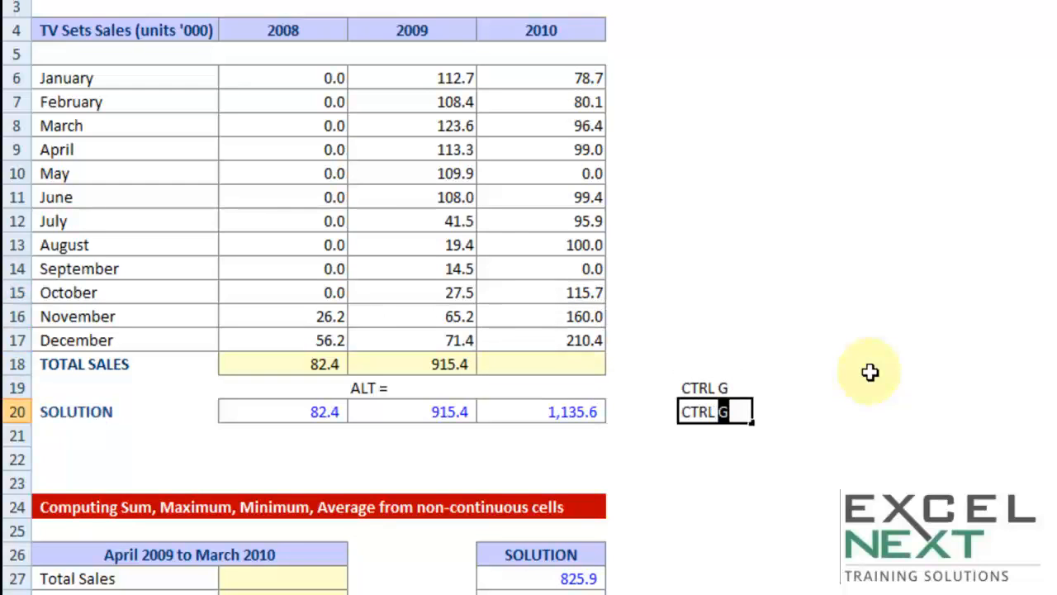
type("ENTER")
key("Return")
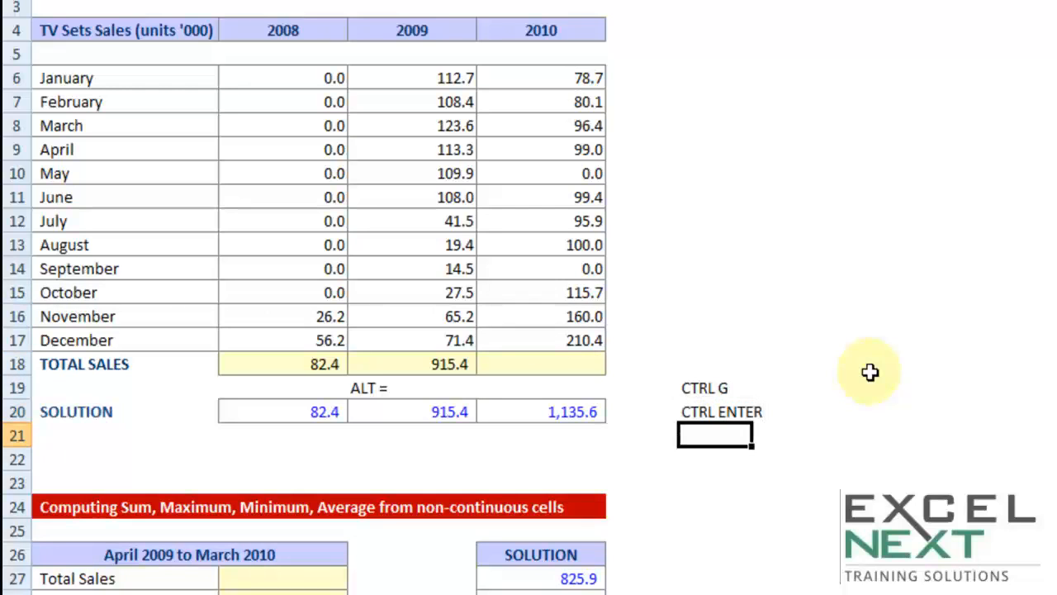
key("shift+Up")
key("shift+Up")
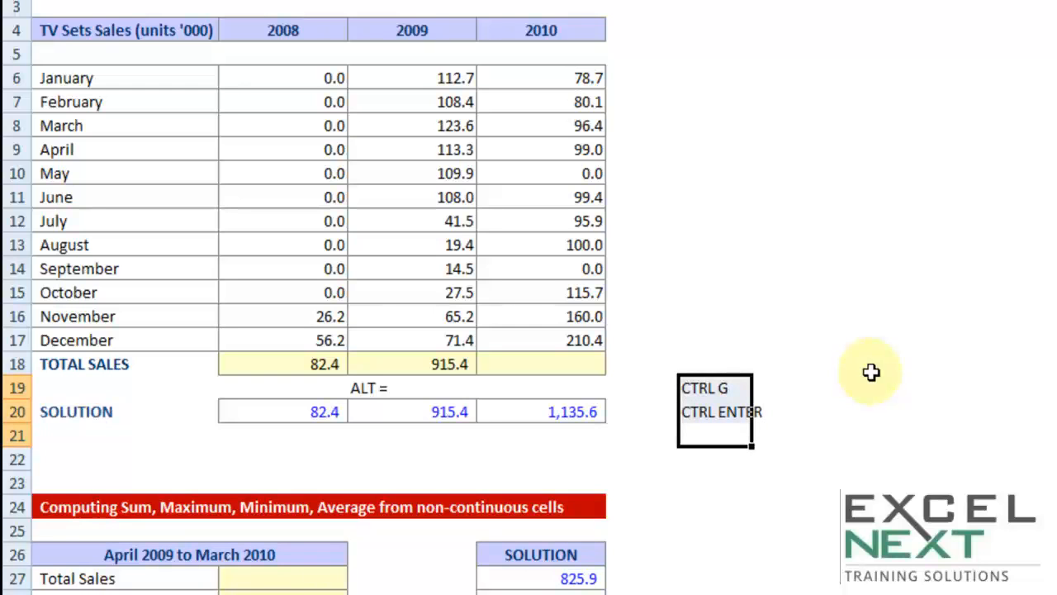
Use AutoSum to total the 2010 sales in cell D18 with =SUM(D6:D17), and select the total row A18:D18.
left_click(558, 366)
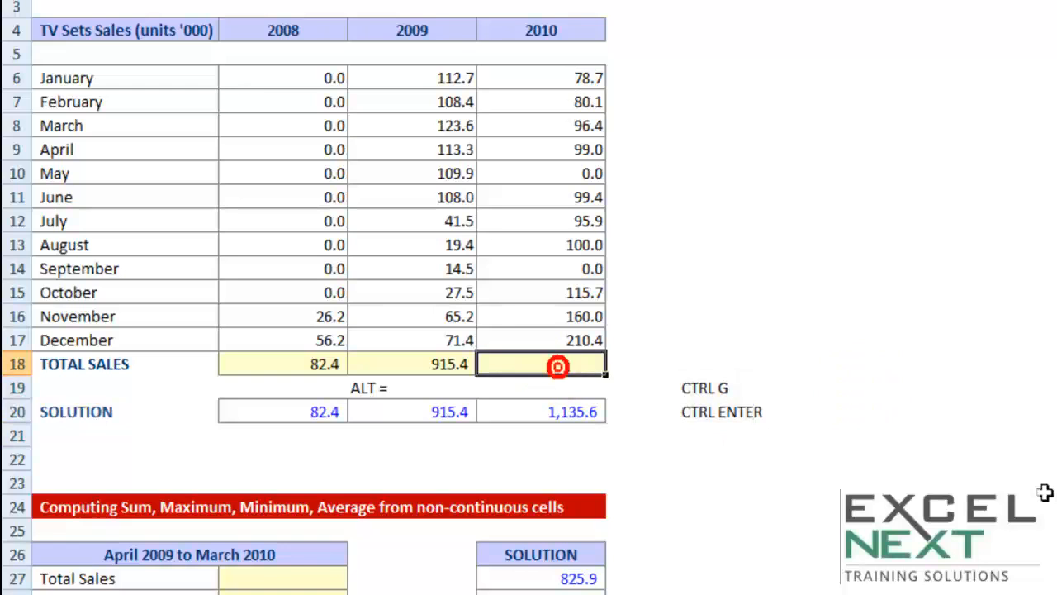
key("alt+equal")
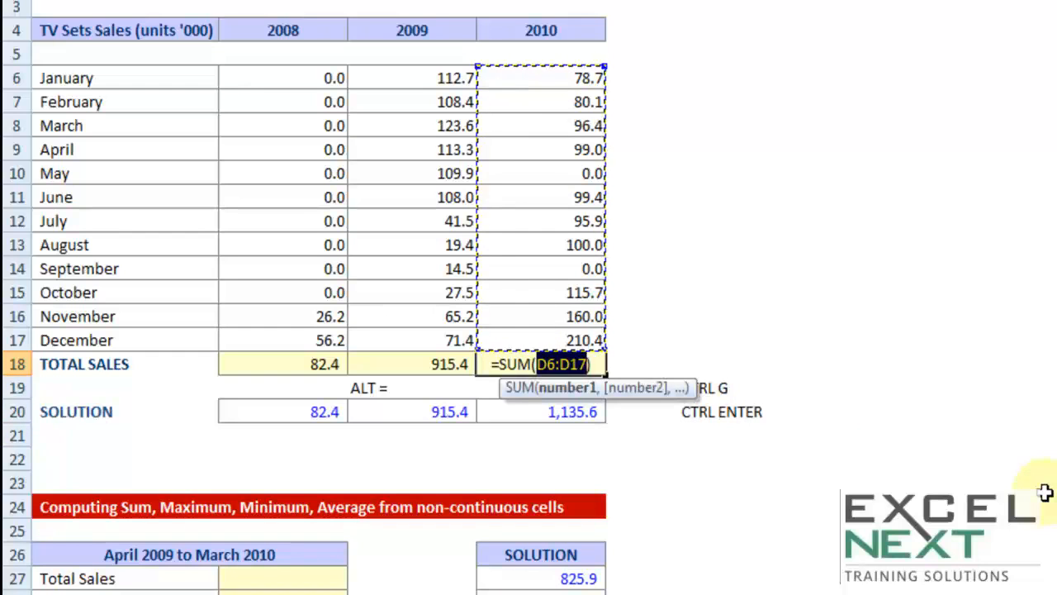
key("Return")
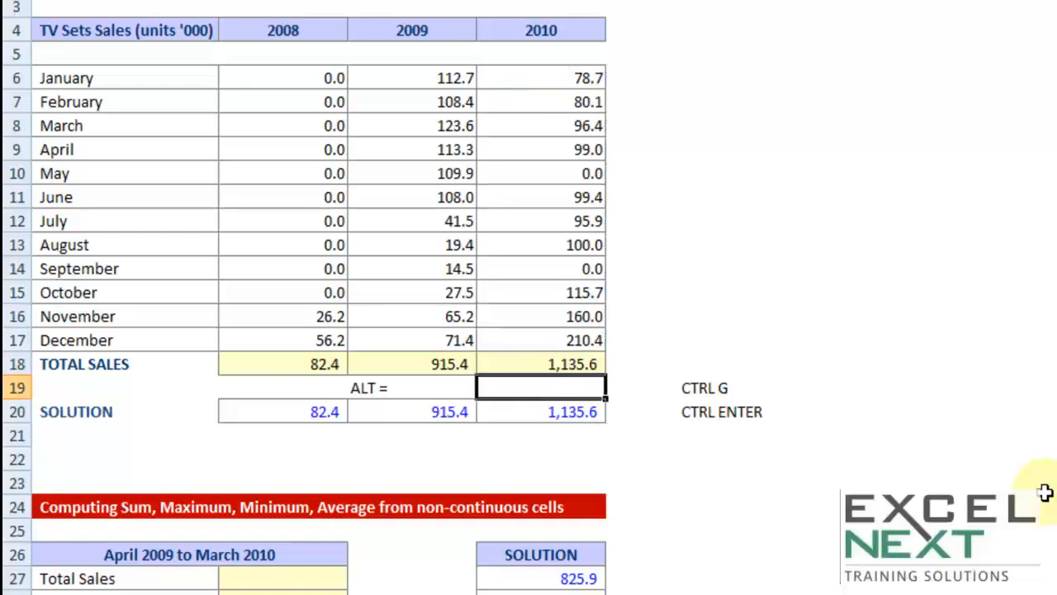
key("Up")
key("shift+Left")
key("shift+Left")
key("shift+Left")
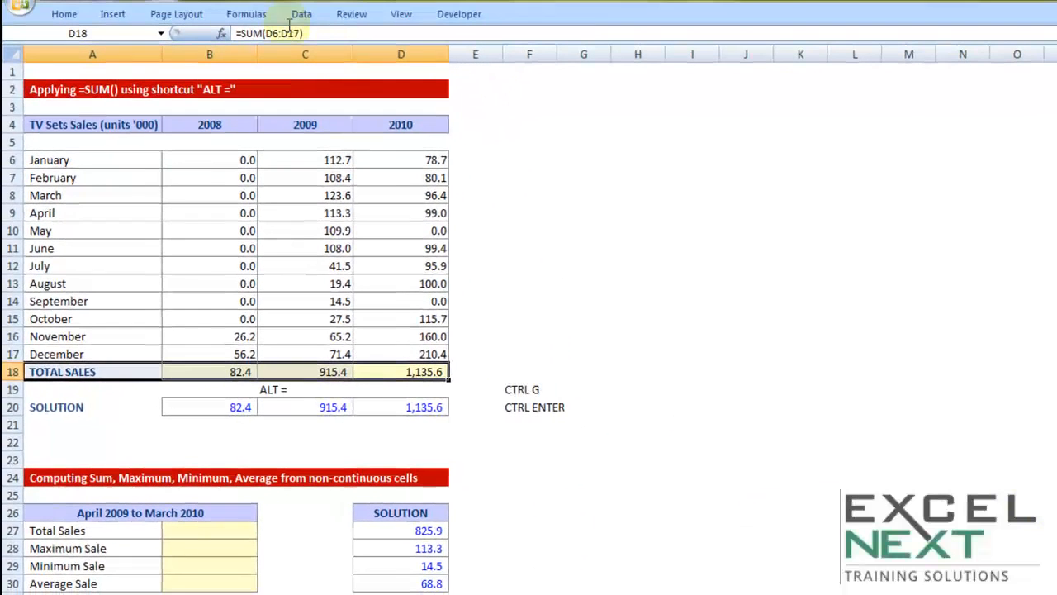
Clear the 2010 total in cell D18 and enter it again with the Sum function from the expanded ribbon's AutoSum options.
double_click(252, 15)
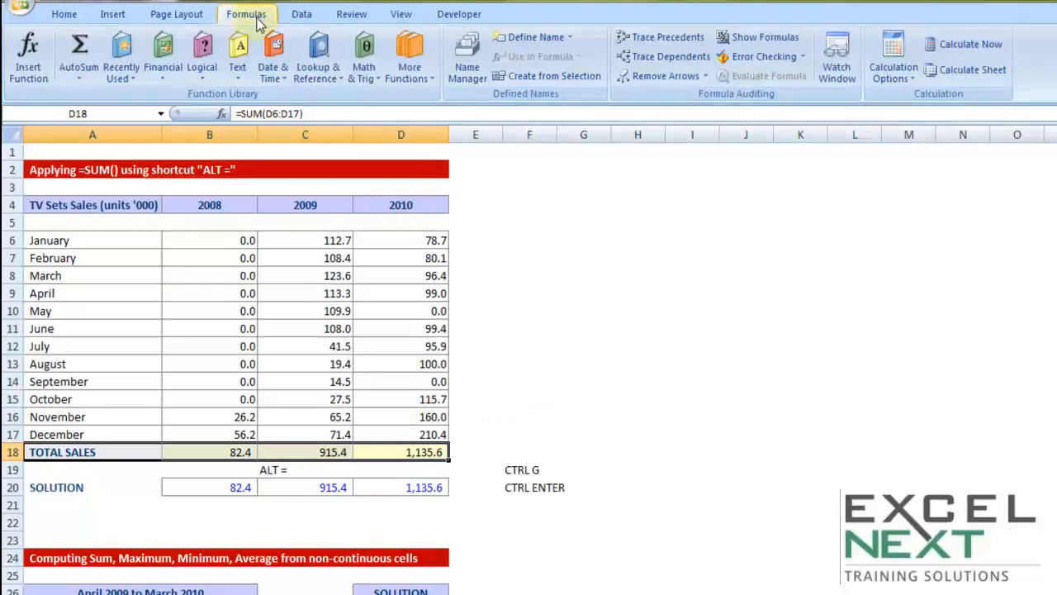
left_click(428, 456)
key("Delete")
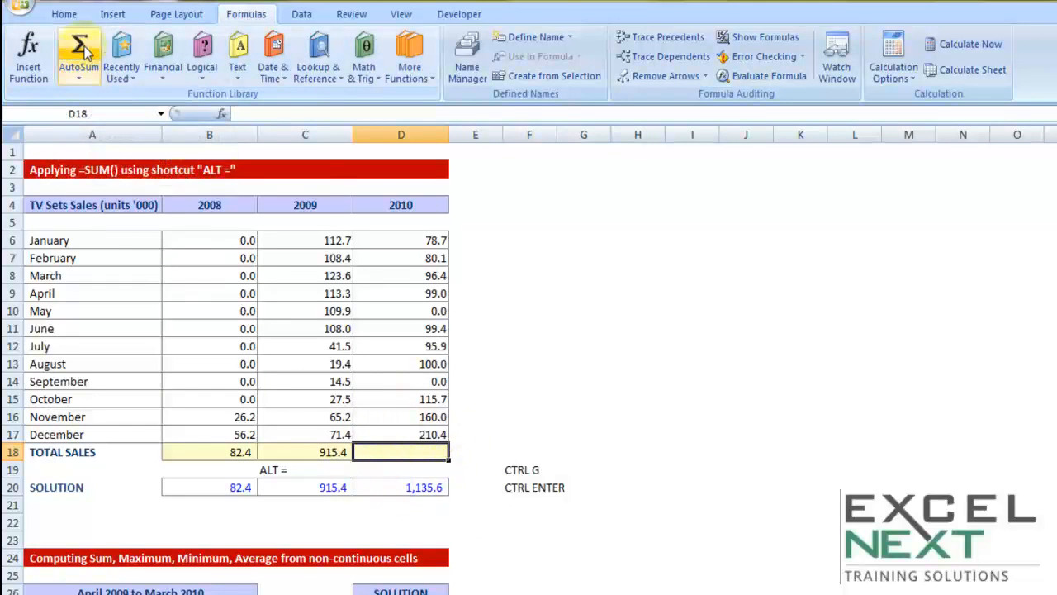
left_click(79, 77)
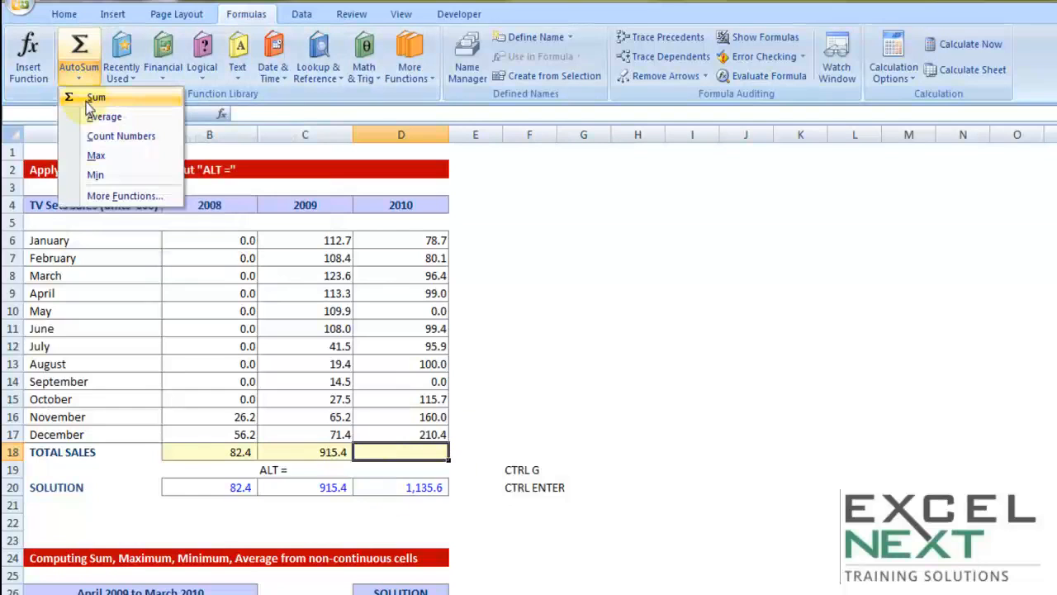
left_click(86, 101)
key("Return")
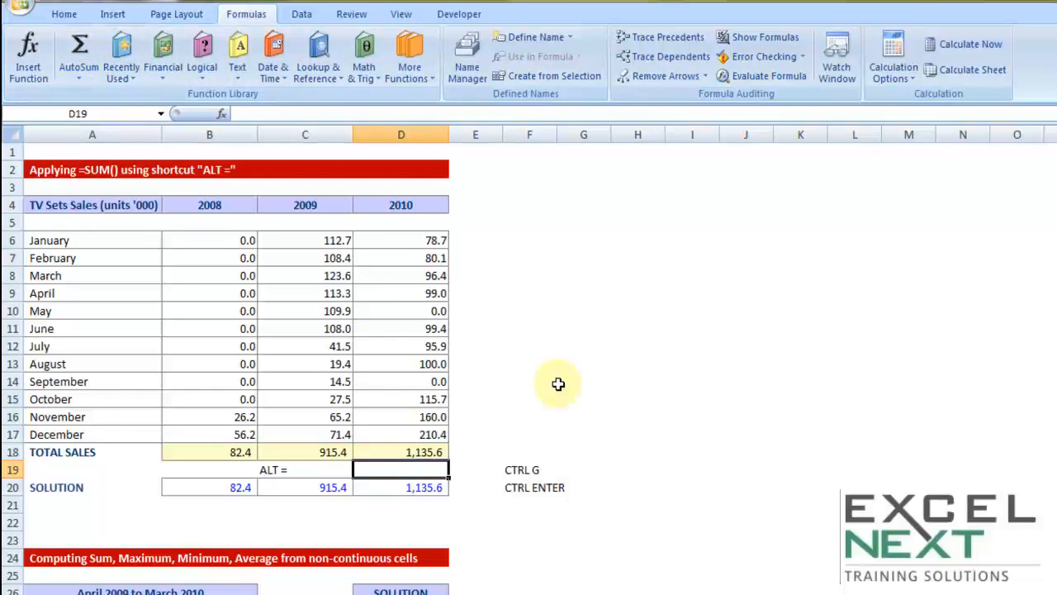
Minimize the ribbon and select the April 2009 to March 2010 sales, ranges C9:C17 and D6:D8, together.
scroll(554, 383, "down", 4)
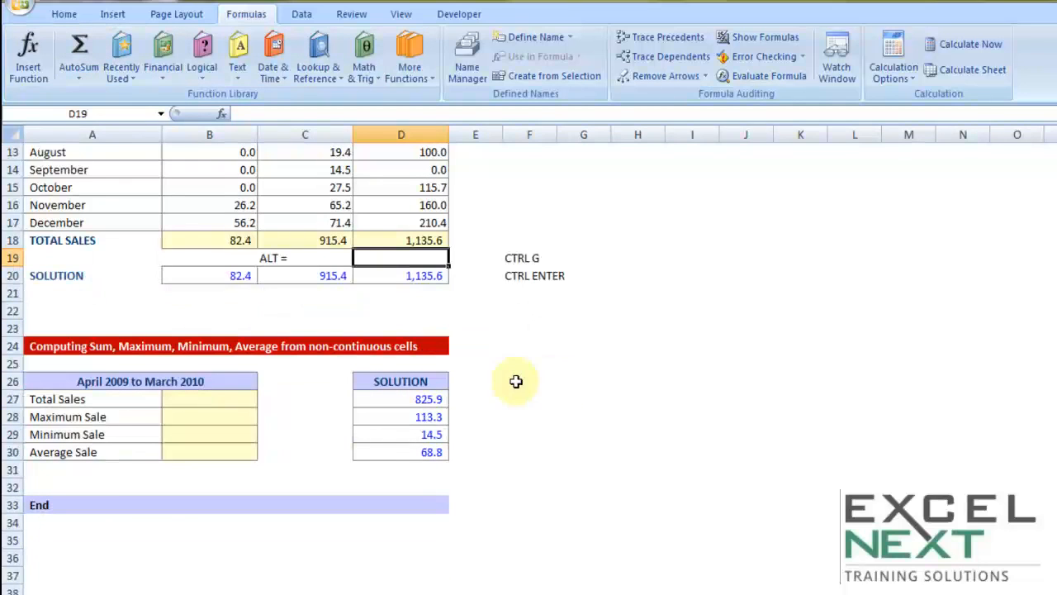
double_click(238, 18)
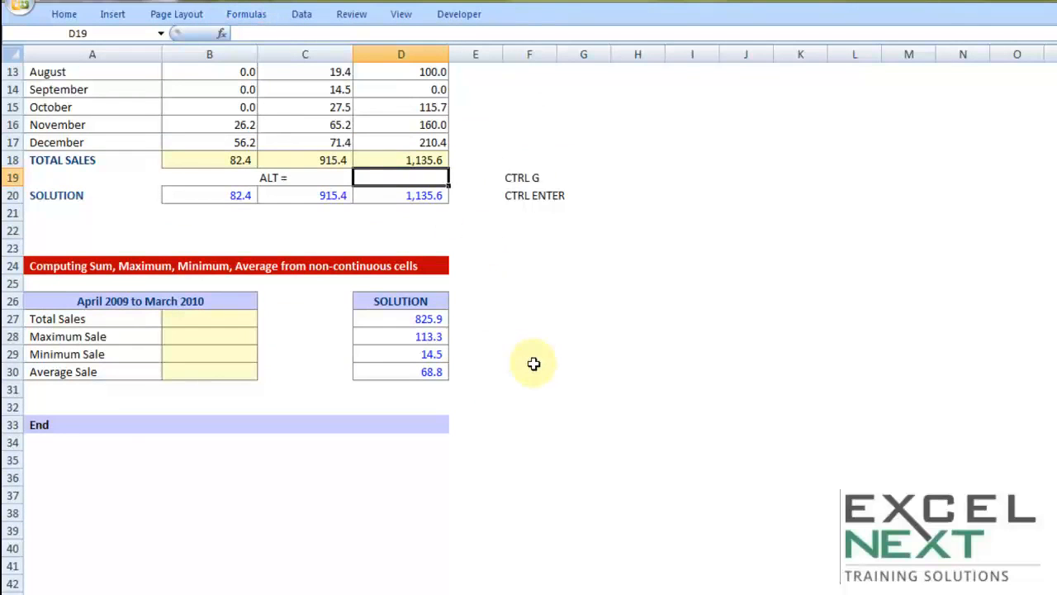
scroll(533, 363, "up", 2)
scroll(533, 364, "up", 1)
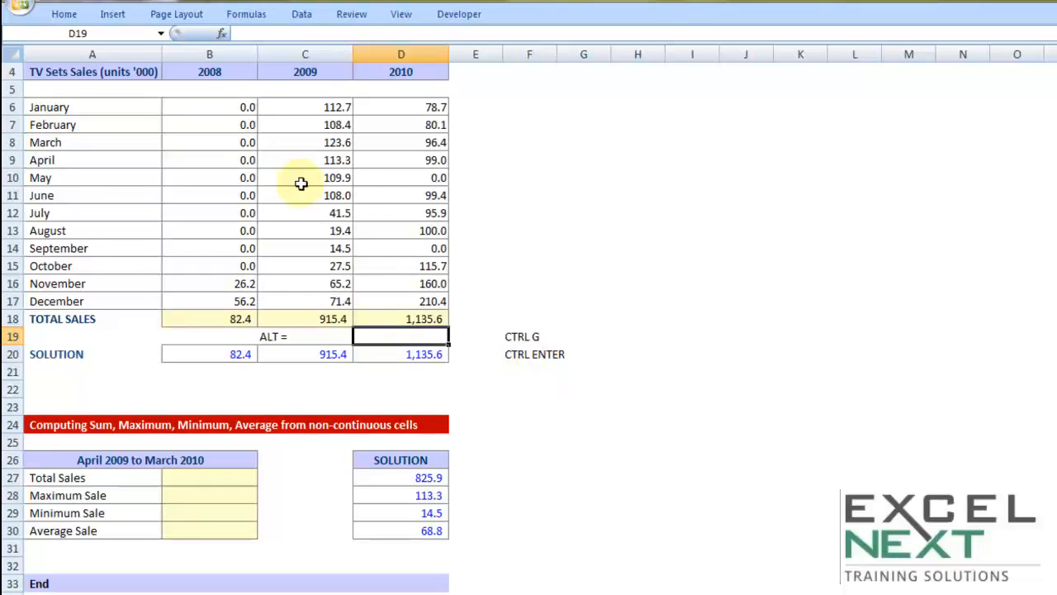
scroll(326, 242, "up", 1)
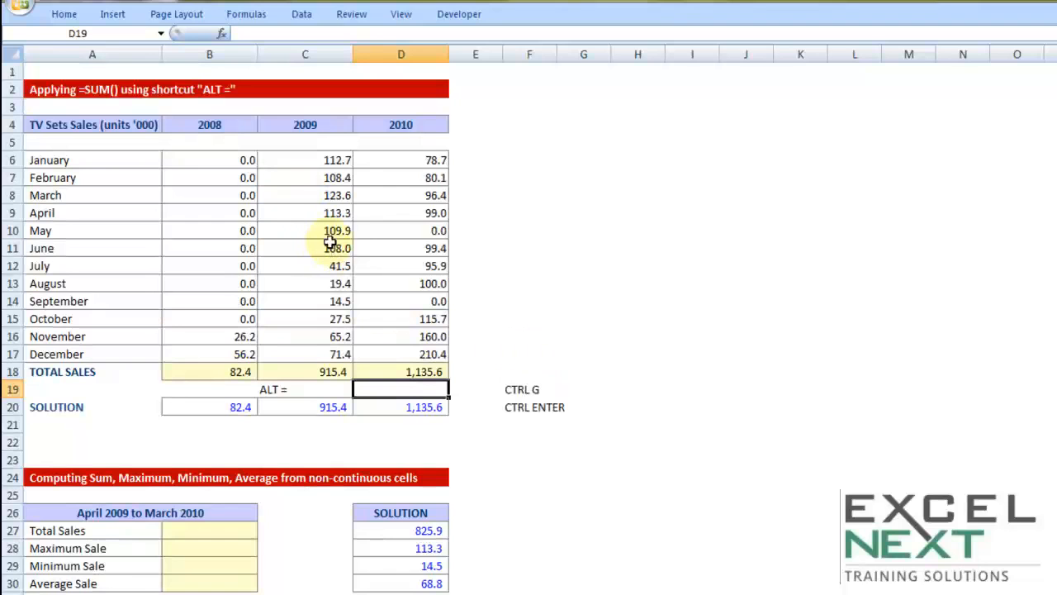
left_click_drag(327, 212, 314, 358)
left_click_drag(378, 158, 378, 198)
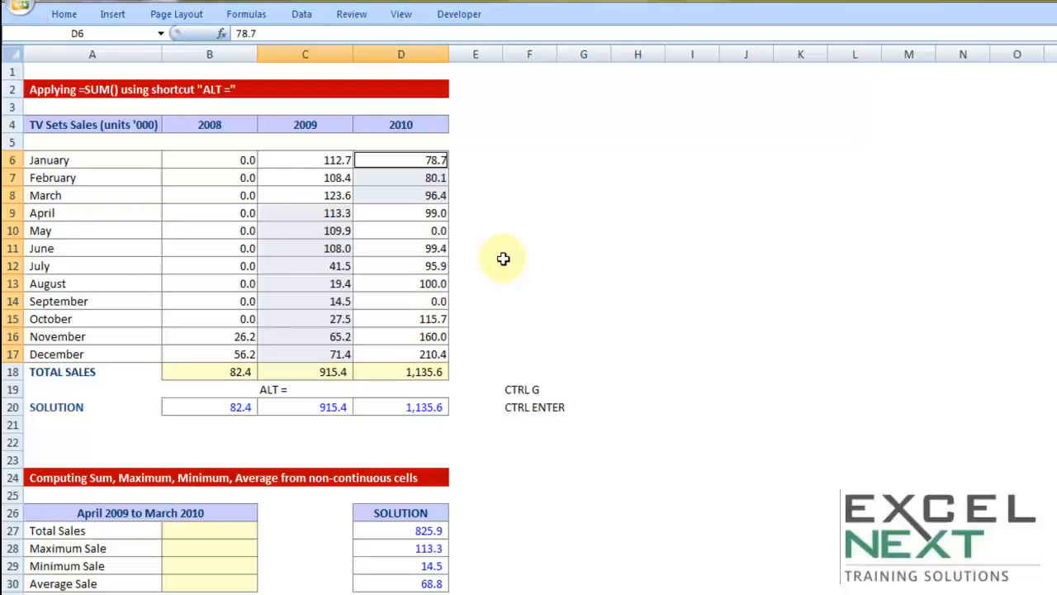
Try AutoSum in the Total Sales cell B27 of the April 2009 to March 2010 table and cancel it.
scroll(503, 258, "down", 1)
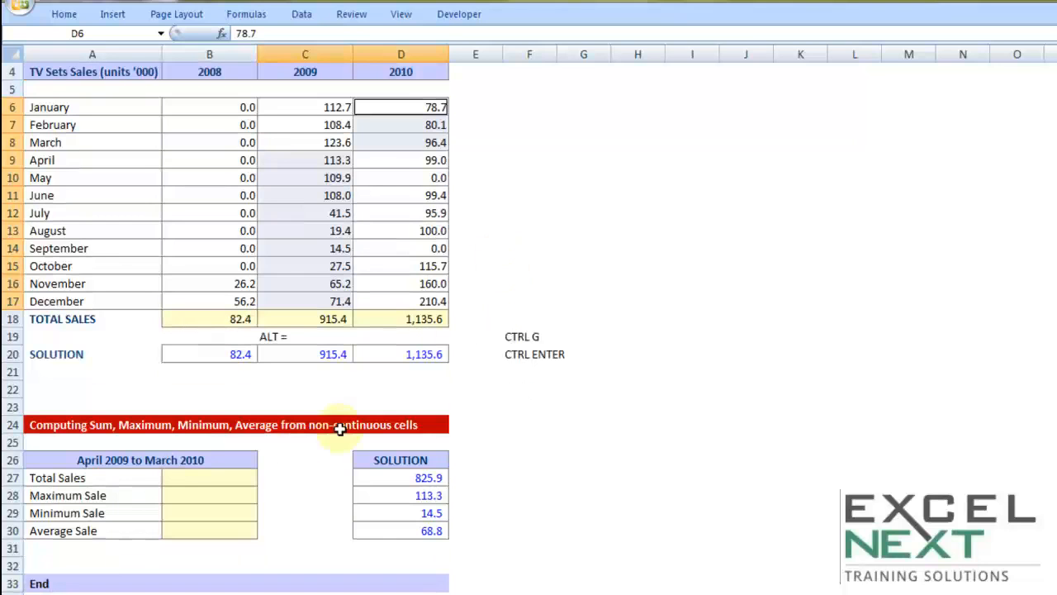
left_click(229, 482)
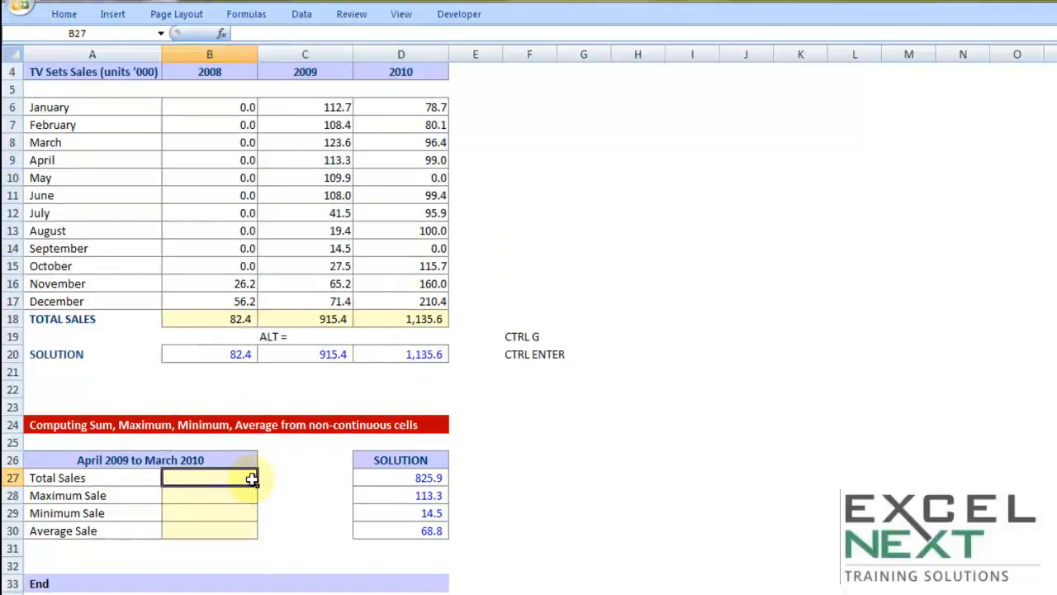
key("alt+equal")
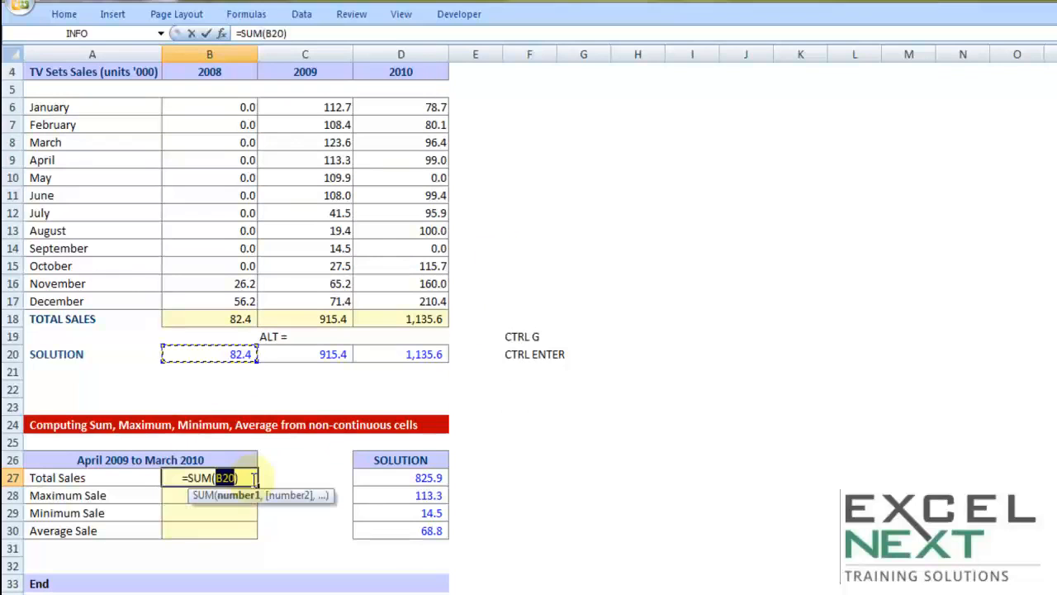
key("Escape")
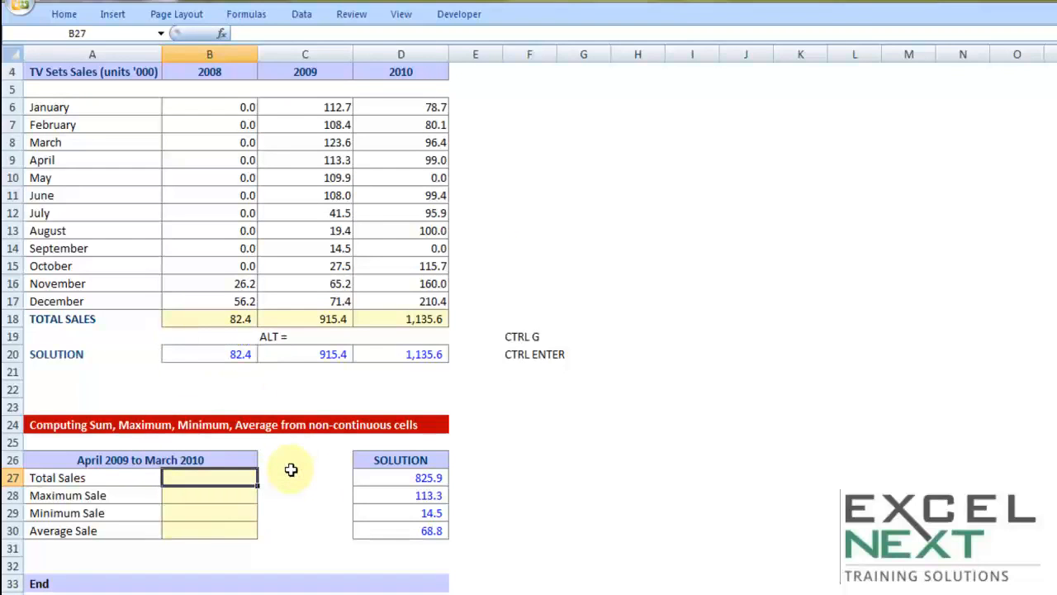
Total the April 2009 to March 2010 sales in cell B27 with =SUM(C9:C17,D6:D8).
type("=s")
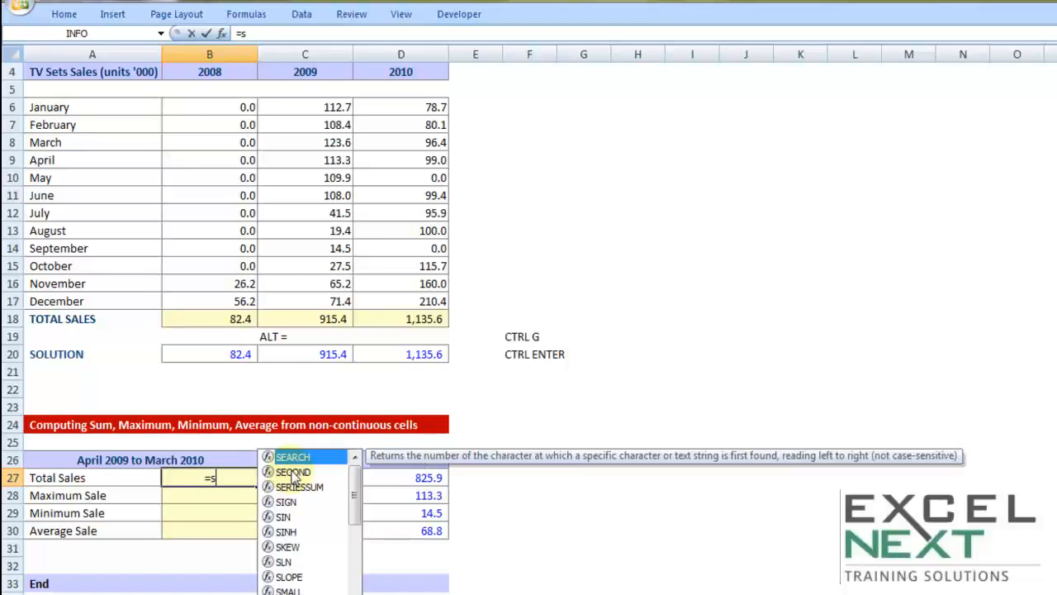
type("um")
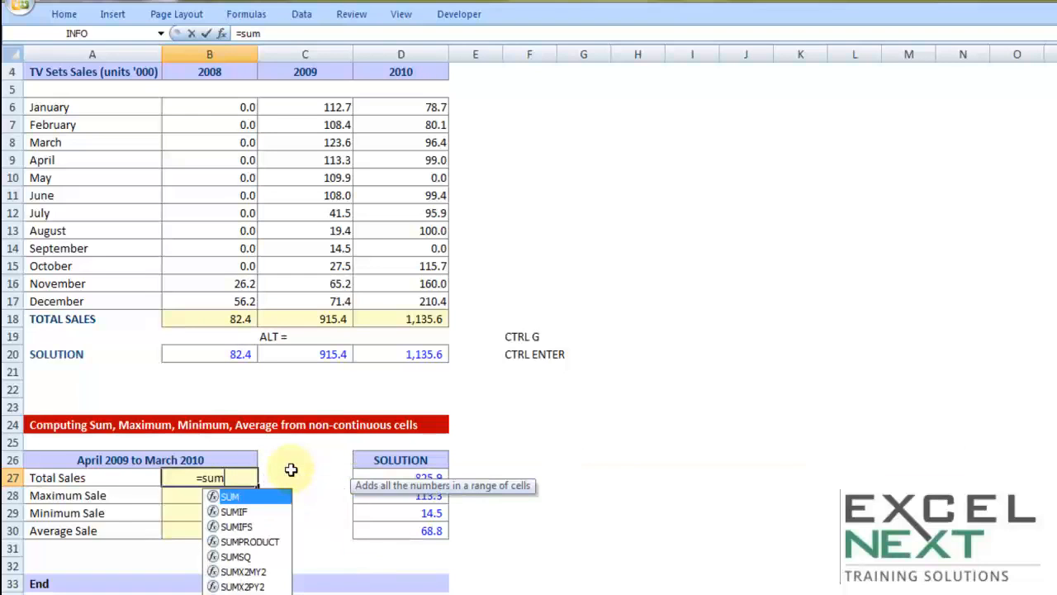
key("Tab")
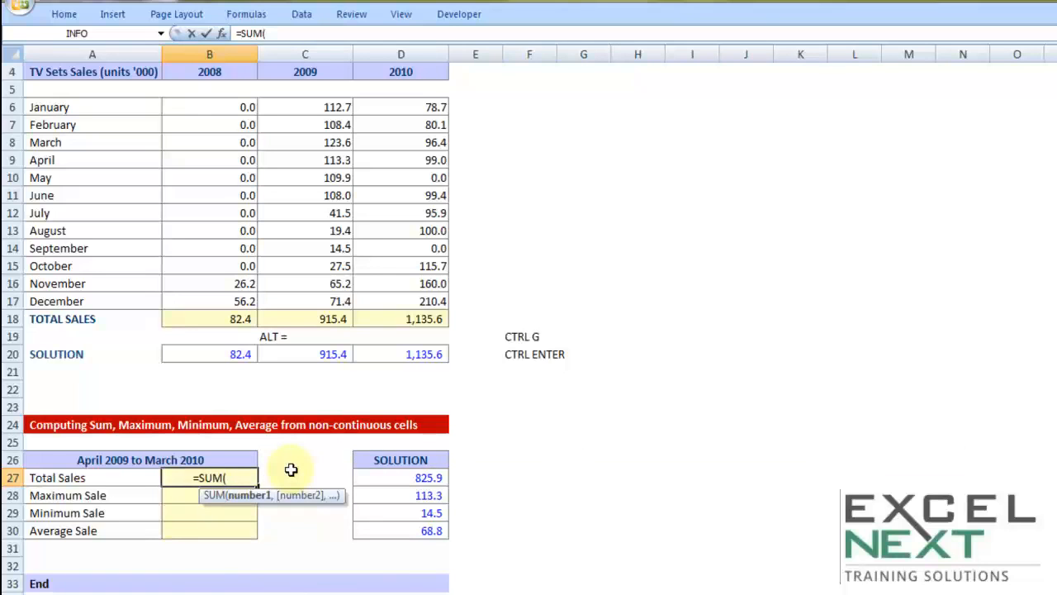
left_click_drag(334, 159, 321, 294)
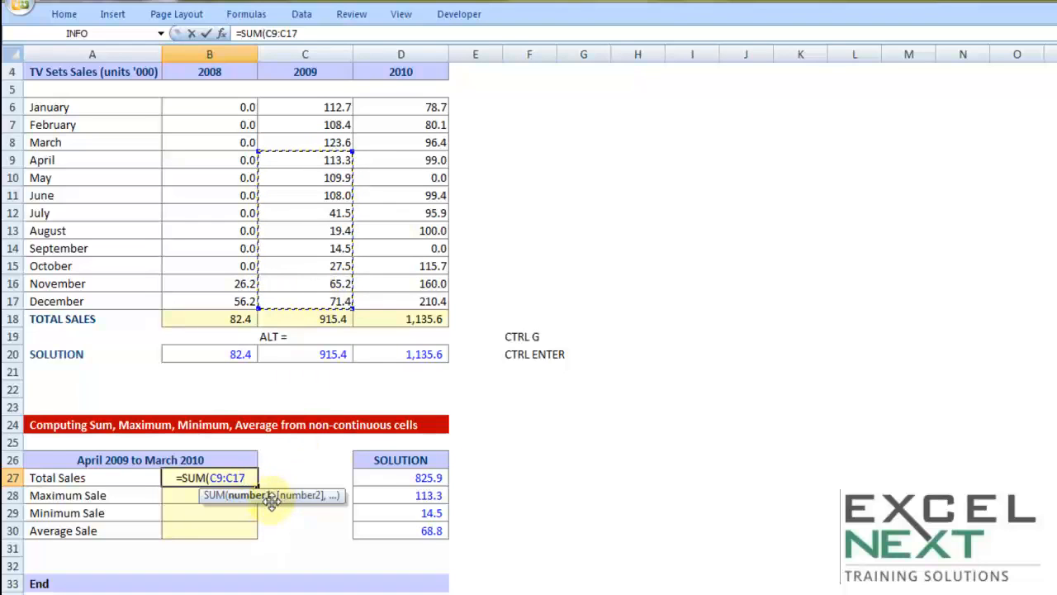
scroll(364, 483, "up", 1)
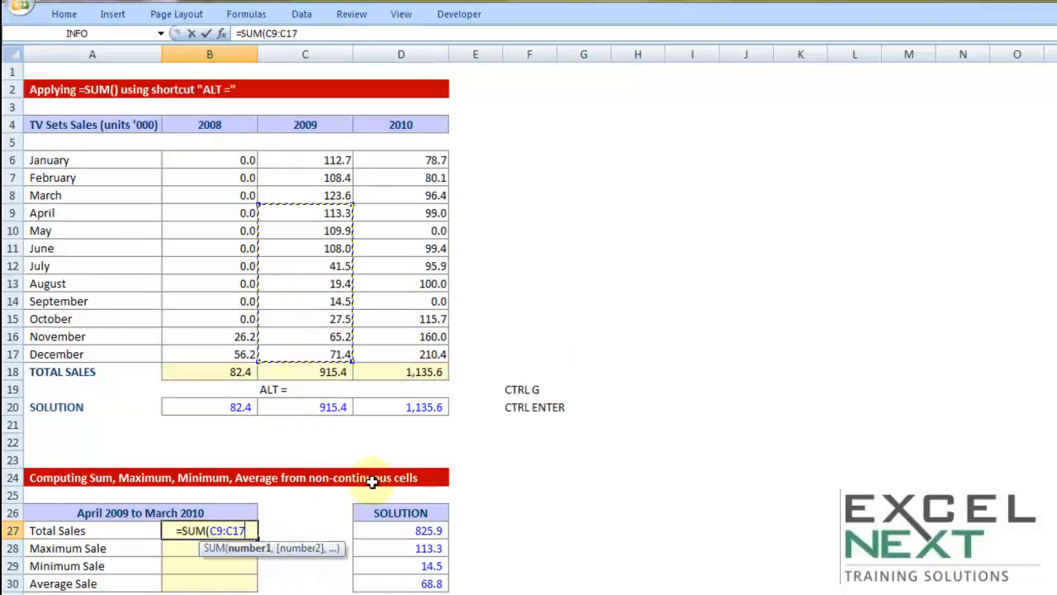
left_click_drag(375, 157, 375, 192)
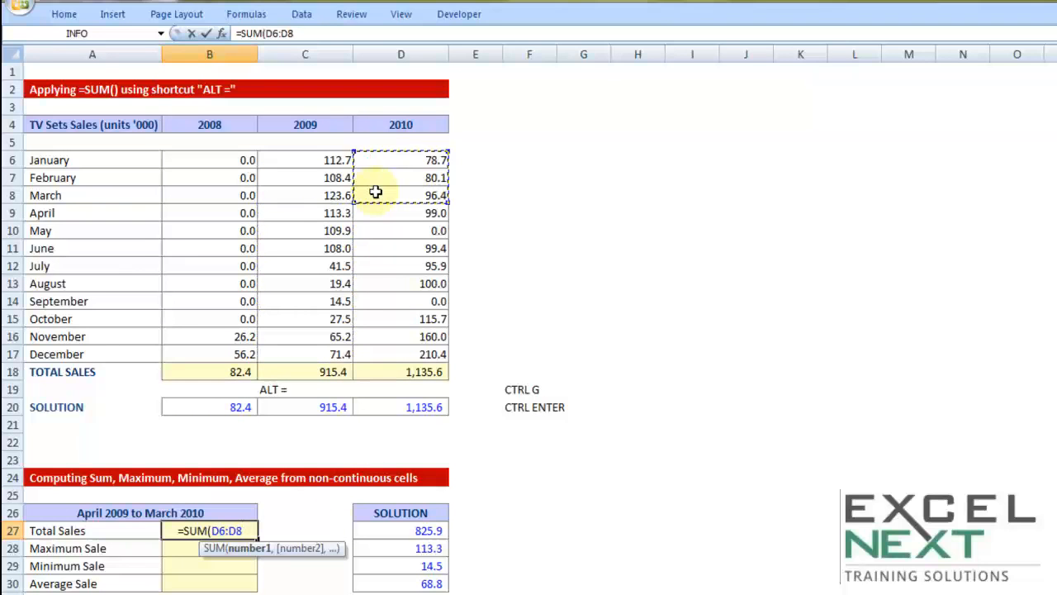
left_click_drag(309, 212, 313, 351)
type(",")
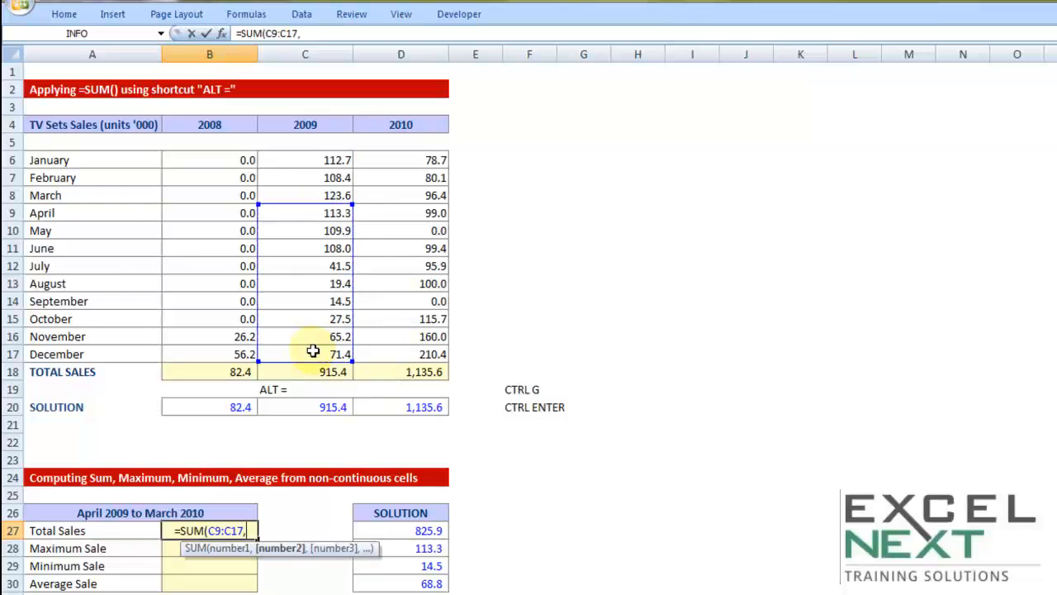
left_click_drag(388, 155, 375, 192)
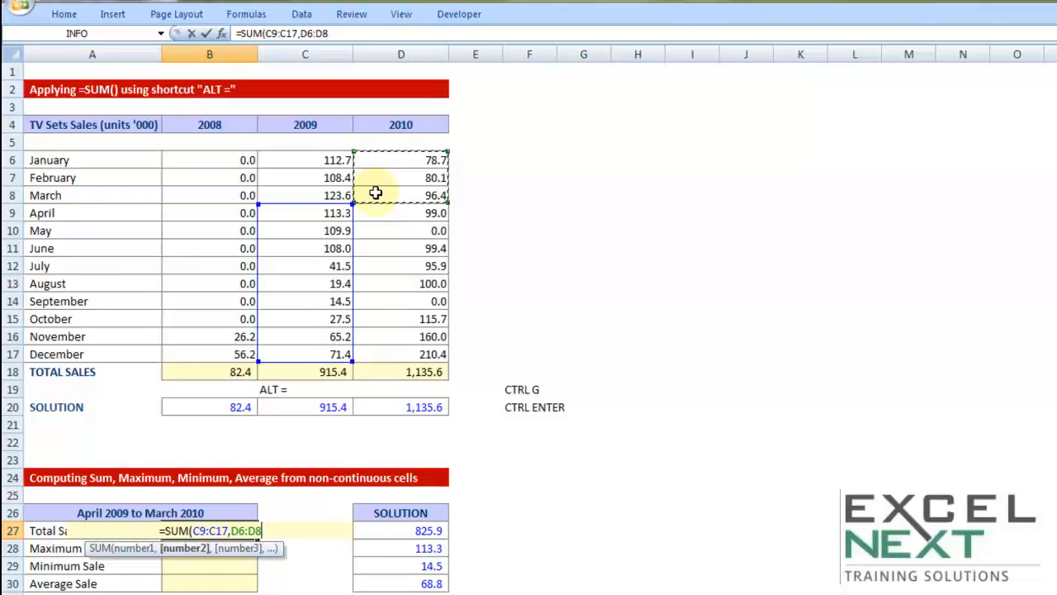
type(")")
key("Return")
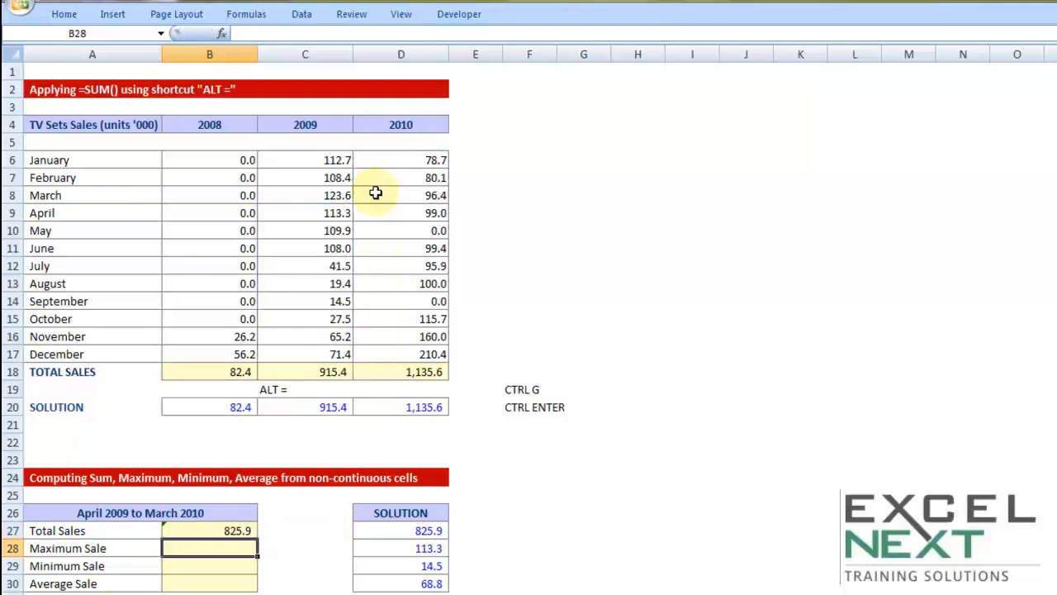
Inspect the formula in Total Sales cell B27, highlighting its SUM function name, and leave it without changes.
scroll(504, 361, "down", 1)
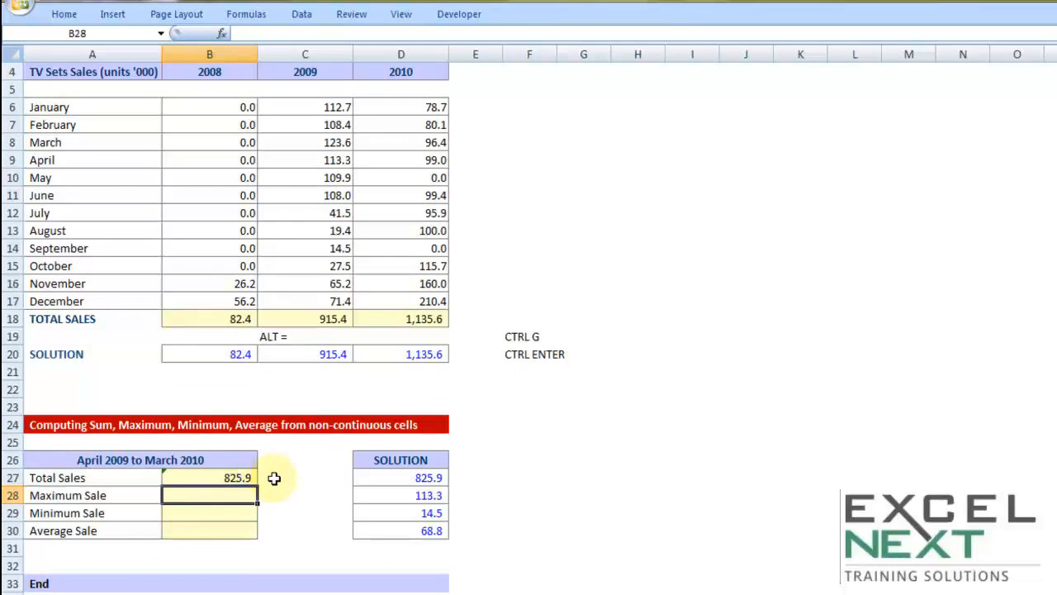
double_click(229, 474)
left_click_drag(163, 478, 176, 477)
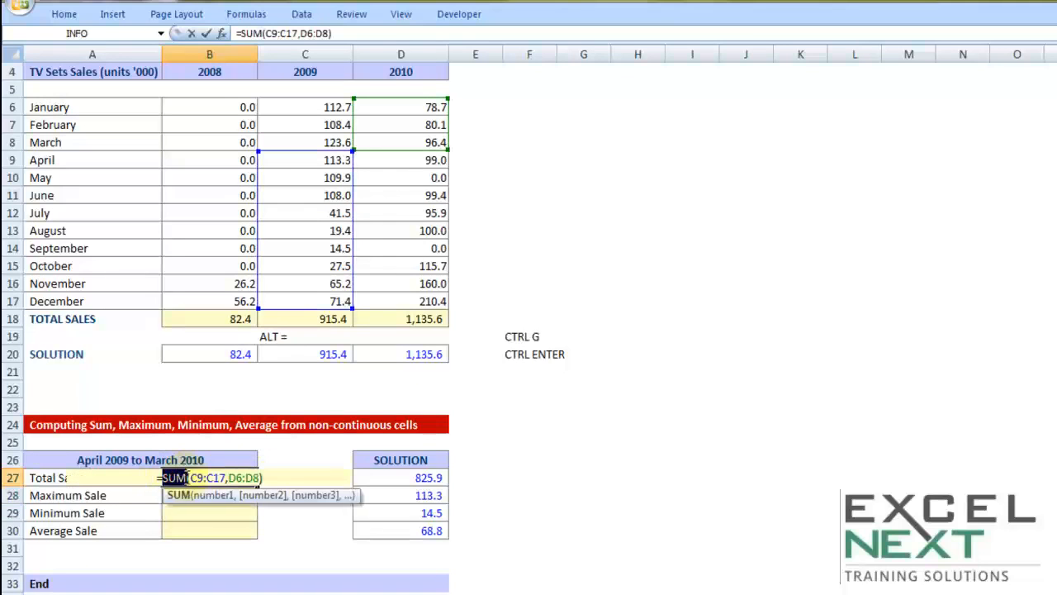
key("Escape")
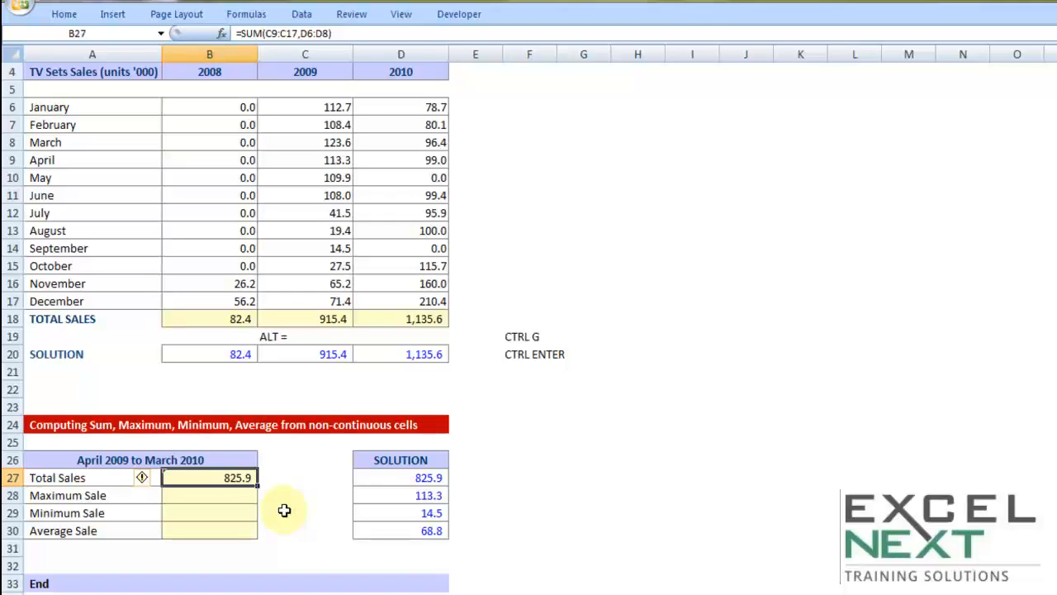
Compute the maximum sale in cell B28 with =MAX(C9:C17,D6:D8) and bold the April 2009 sales value in cell C9.
scroll(284, 510, "up", 1)
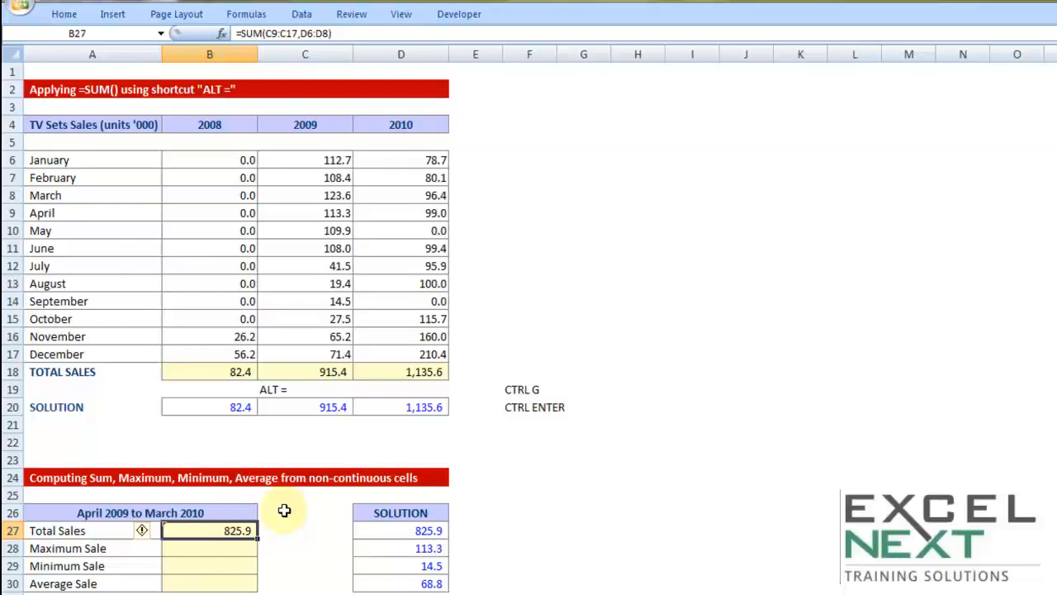
left_click(242, 551)
type("=max")
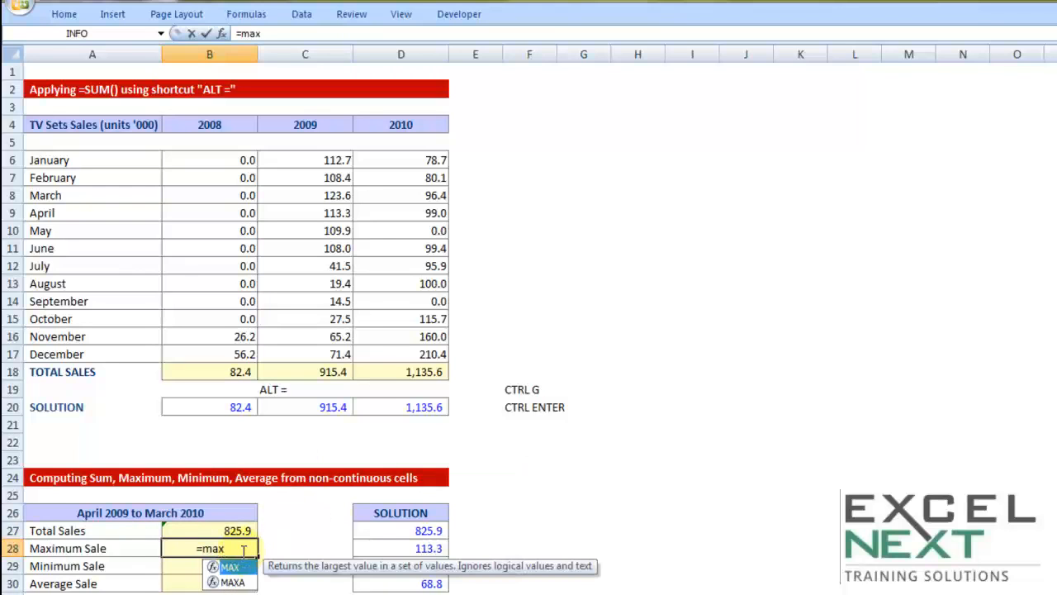
key("Tab")
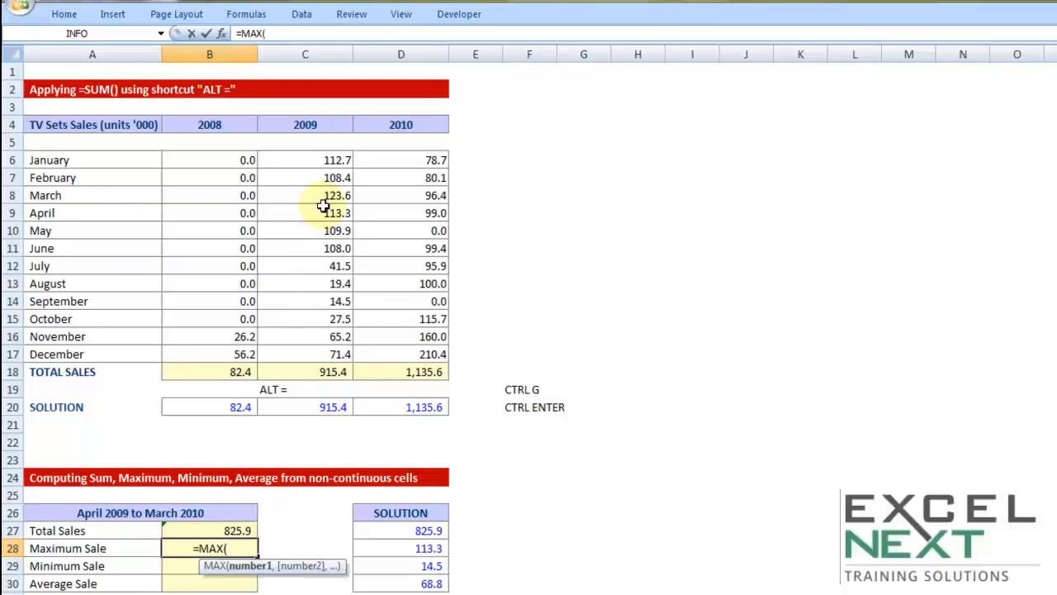
left_click_drag(321, 211, 318, 355)
type(",")
left_click_drag(372, 160, 371, 196)
type(")")
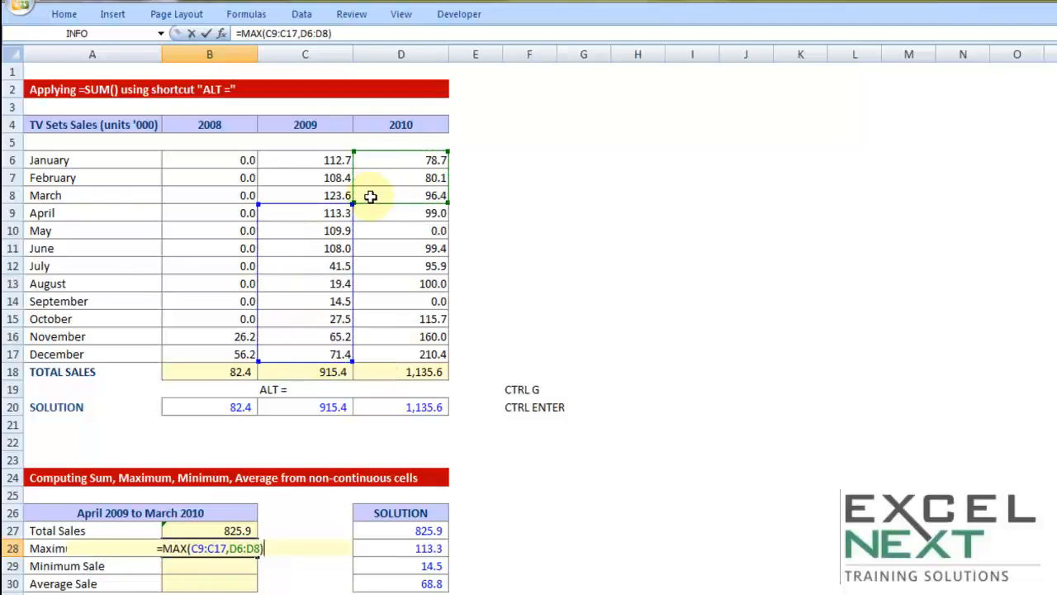
left_click(228, 547)
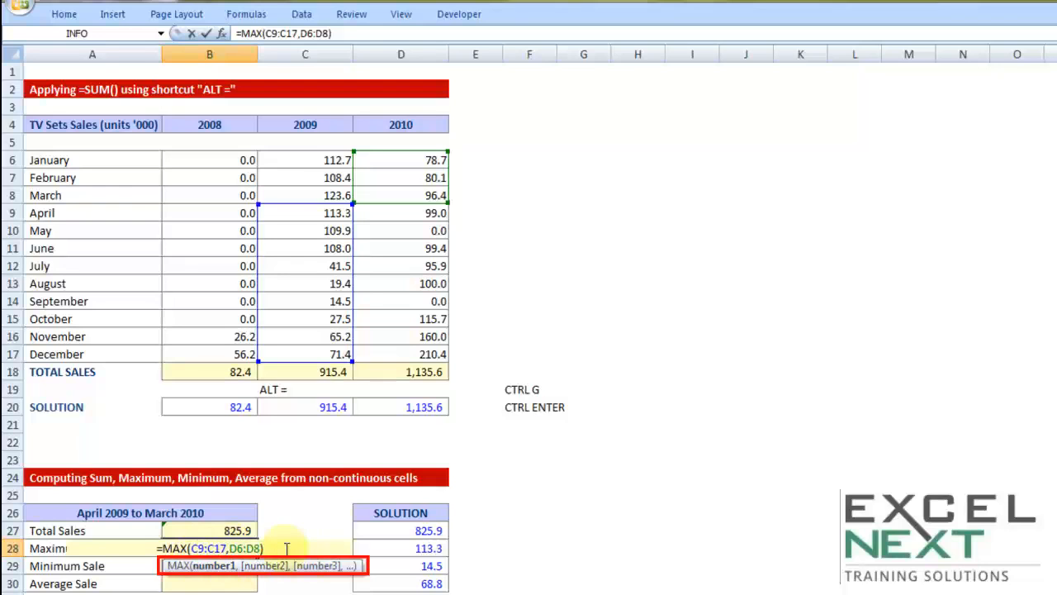
key("Return")
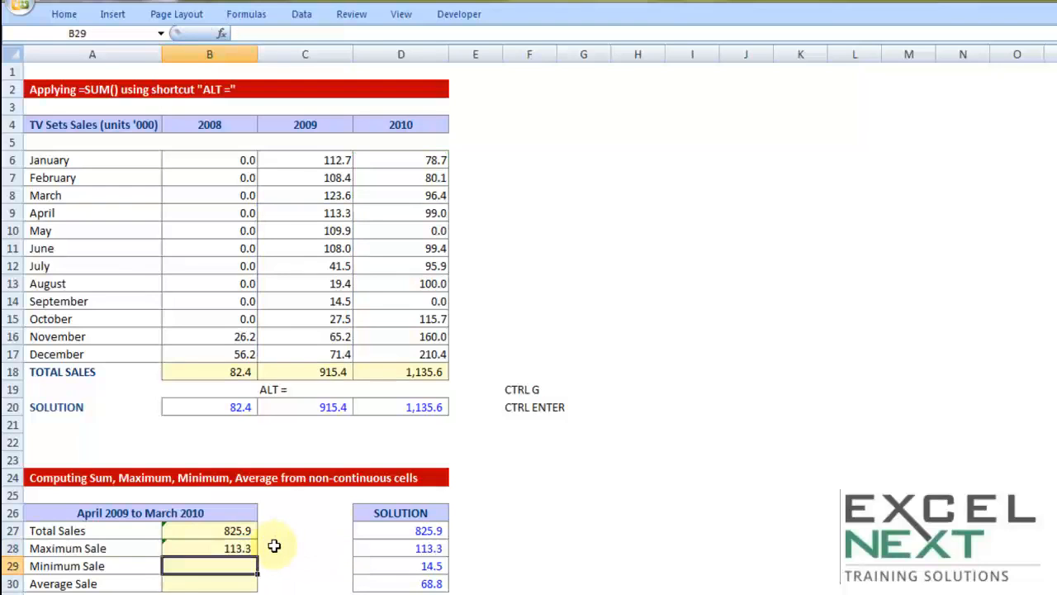
left_click(326, 213)
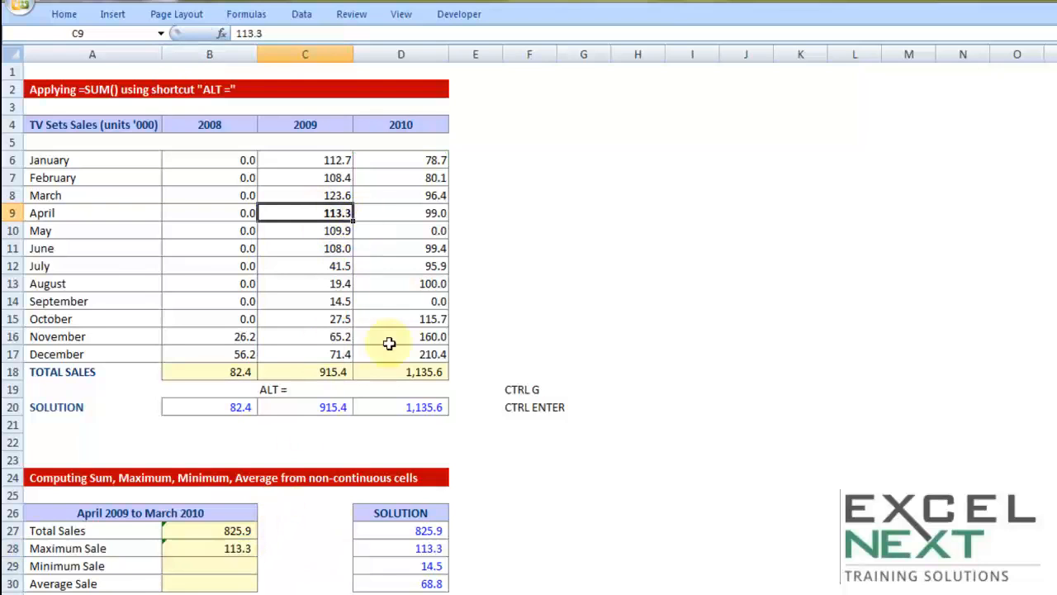
Compute the minimum sale for April 2009 to March 2010 in cell B29 with =MIN(C9:C17,D6:D8).
scroll(359, 399, "down", 1)
left_click(244, 512)
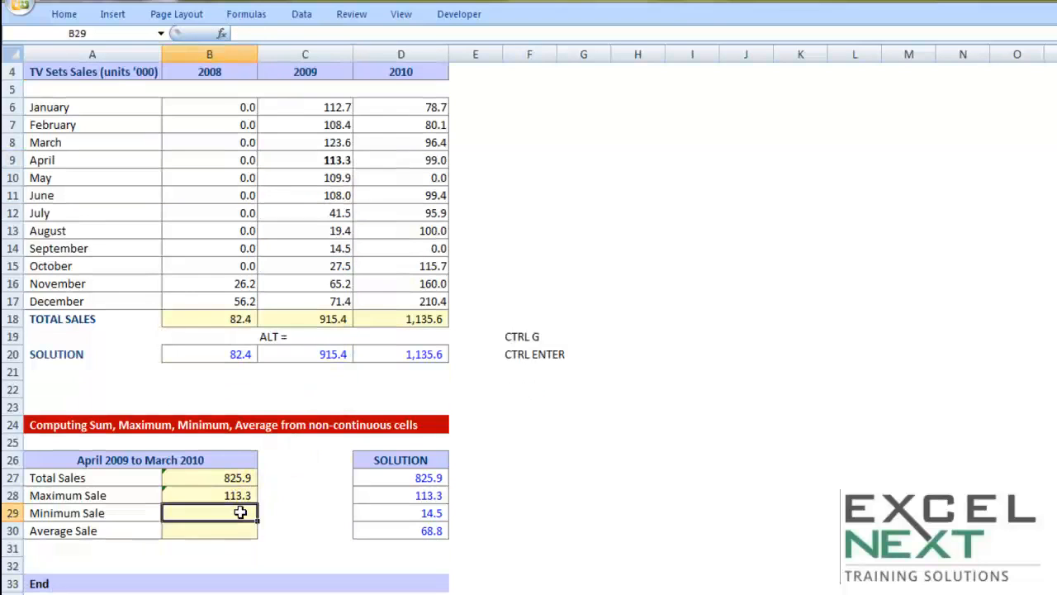
type("=MIN(")
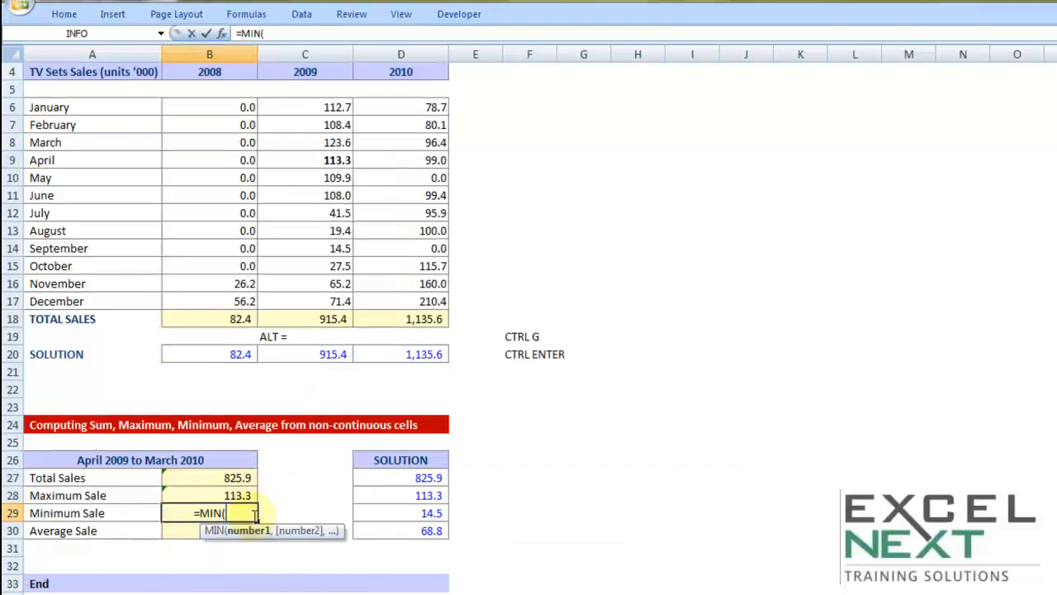
scroll(314, 286, "up", 1)
left_click_drag(337, 217, 322, 343)
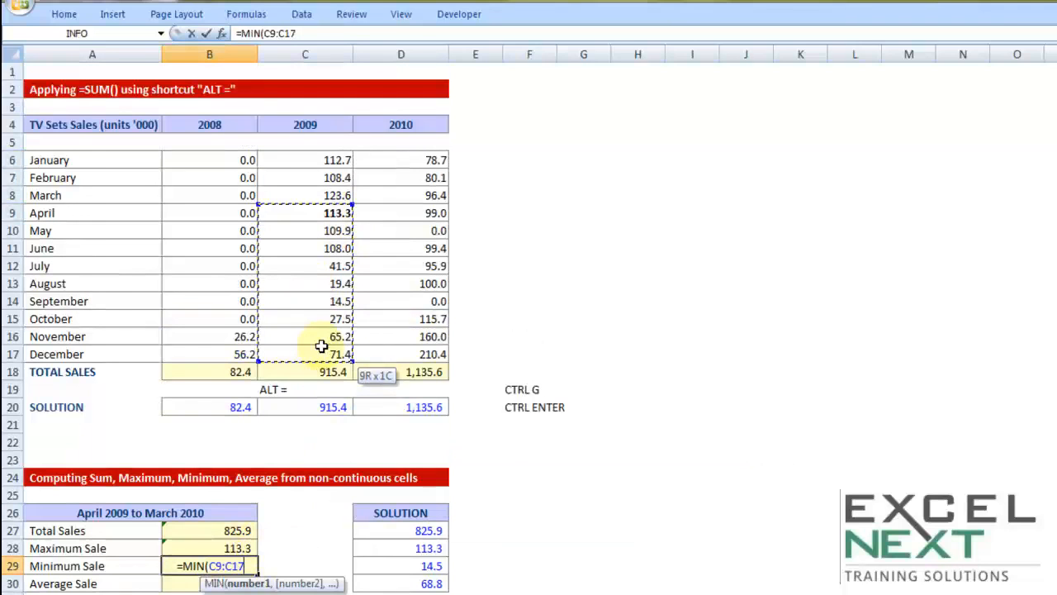
type(",")
left_click_drag(377, 162, 377, 195)
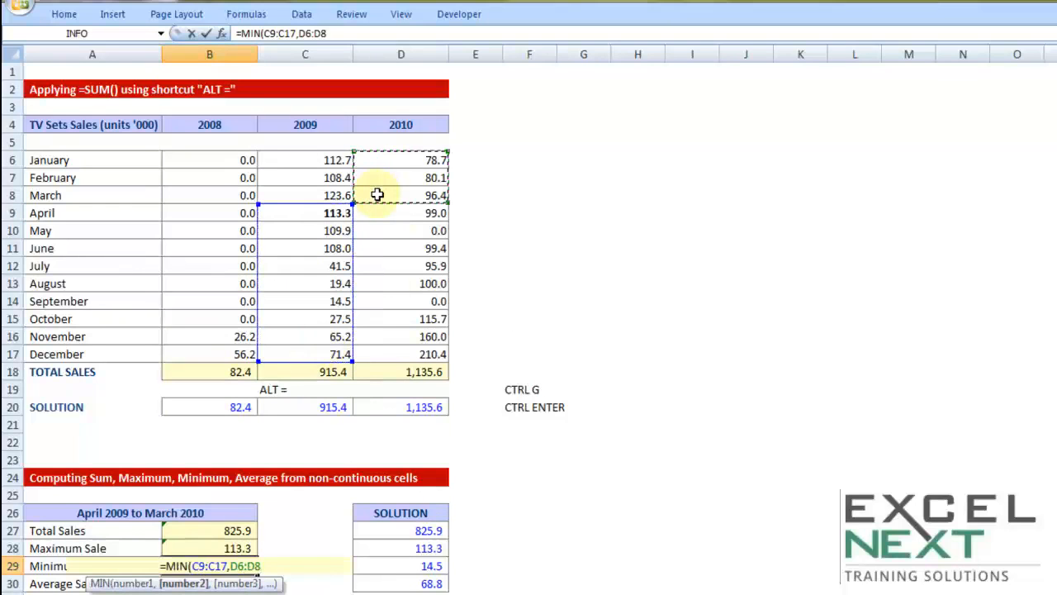
type(")")
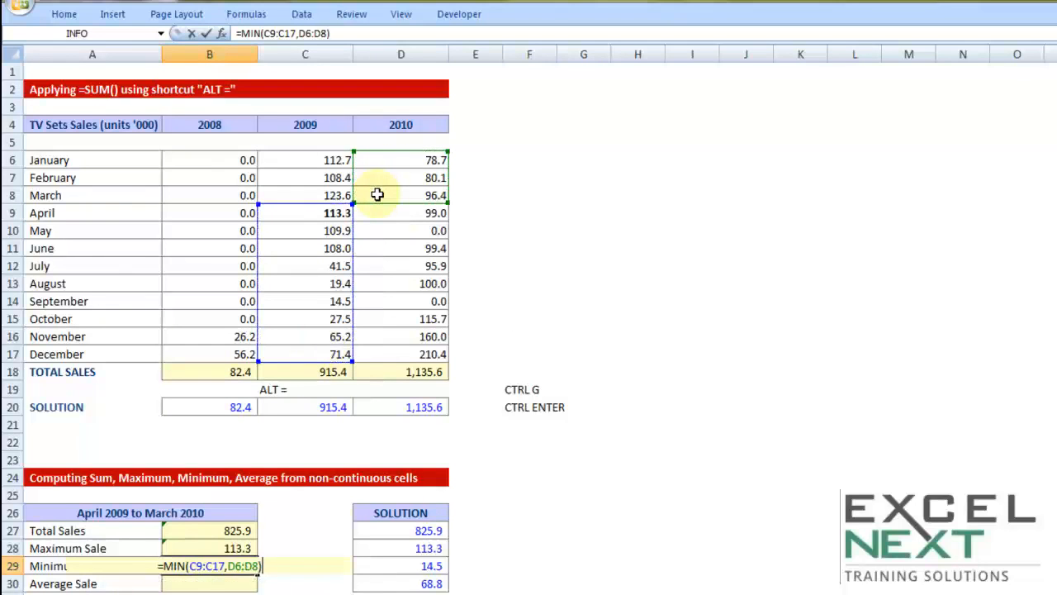
key("Return")
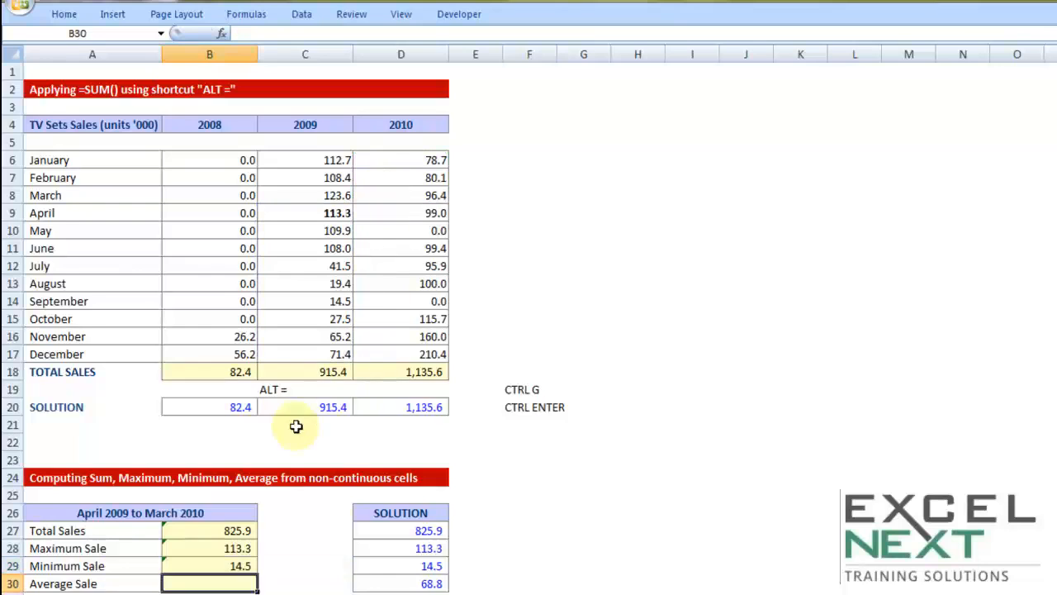
Compute the average sale for April 2009 to March 2010 in cell B30 with =AVERAGE(C9:C17,D6:D8).
scroll(296, 426, "down", 1)
left_click_drag(232, 477, 228, 513)
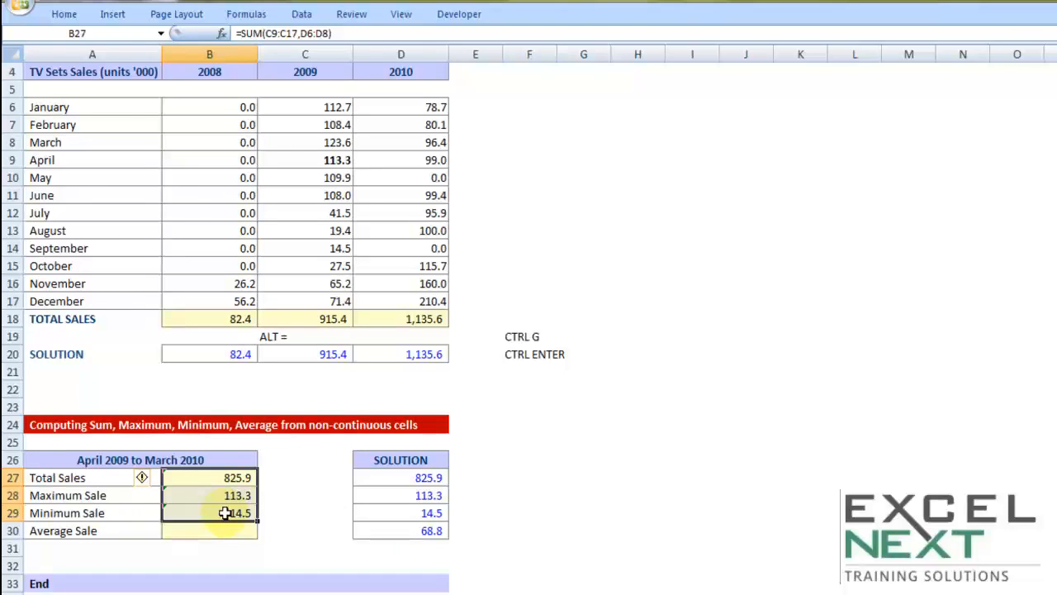
left_click(234, 531)
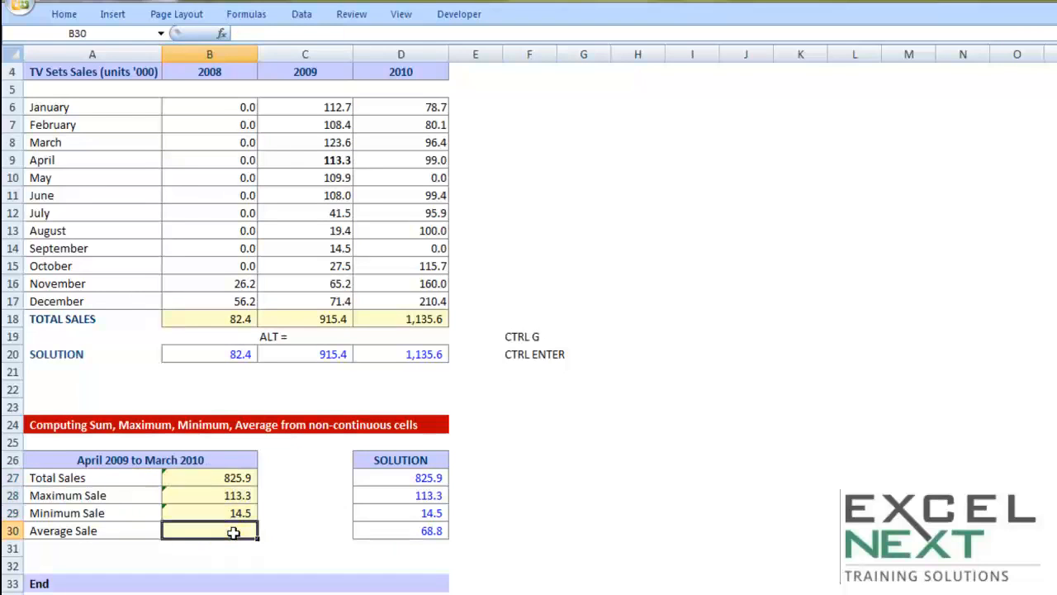
type("=")
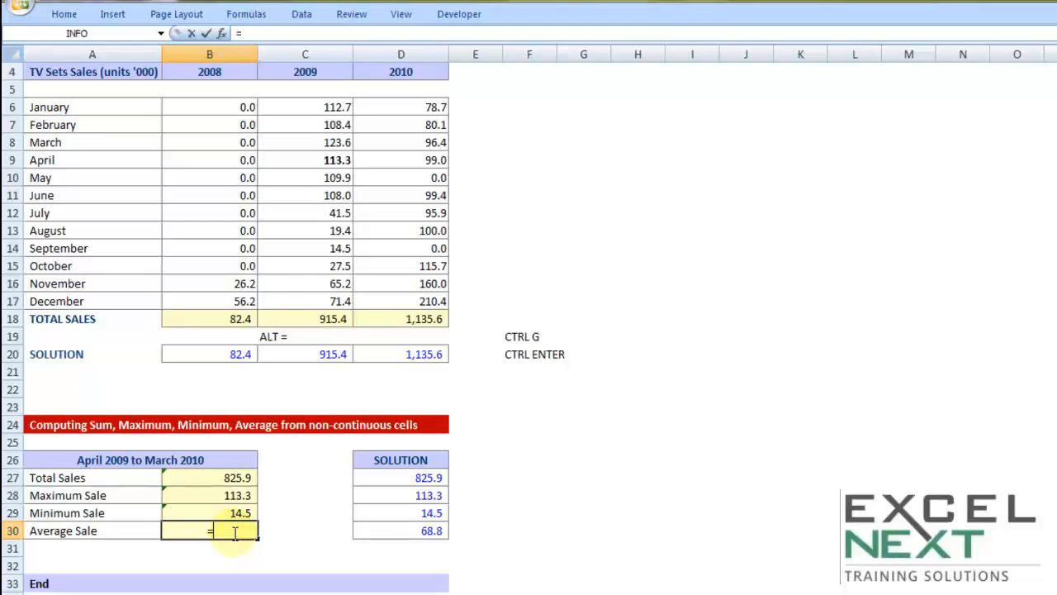
type("aver")
key("Tab")
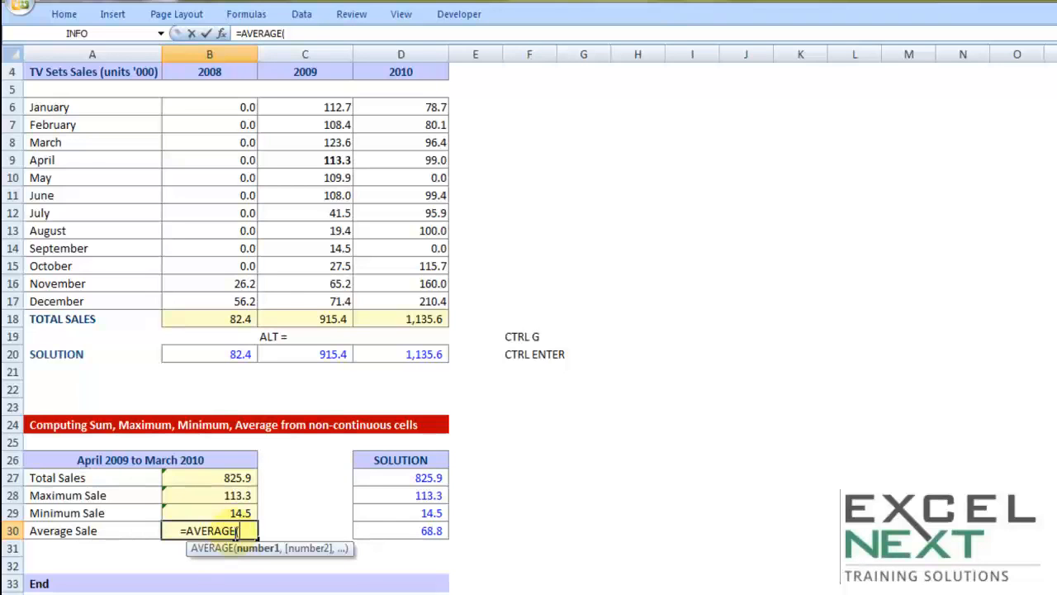
scroll(289, 496, "up", 1)
left_click_drag(331, 208, 329, 350)
type(",")
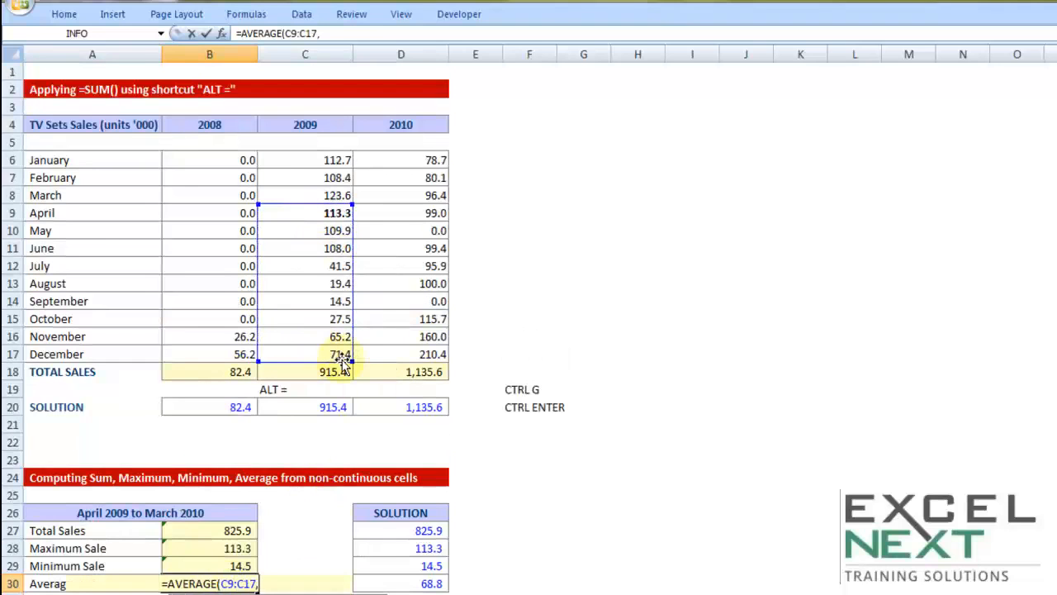
left_click_drag(379, 165, 369, 195)
type(")")
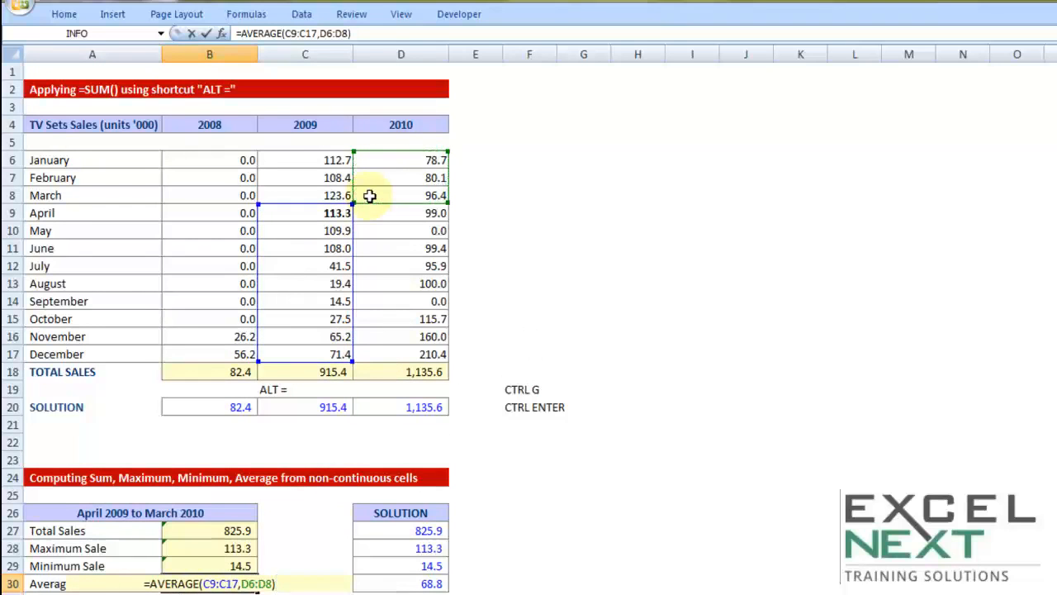
key("Return")
Inspect the solution formulas for total, maximum and minimum sale in cells D27 to D29, leaving them unchanged.
scroll(396, 273, "down", 1)
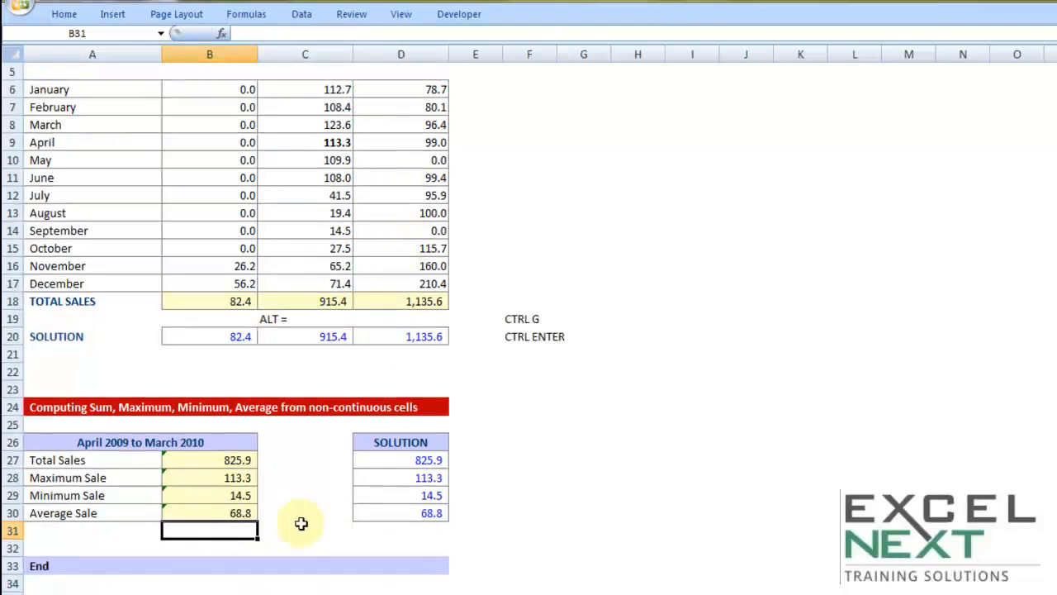
left_click(417, 460)
double_click(419, 459)
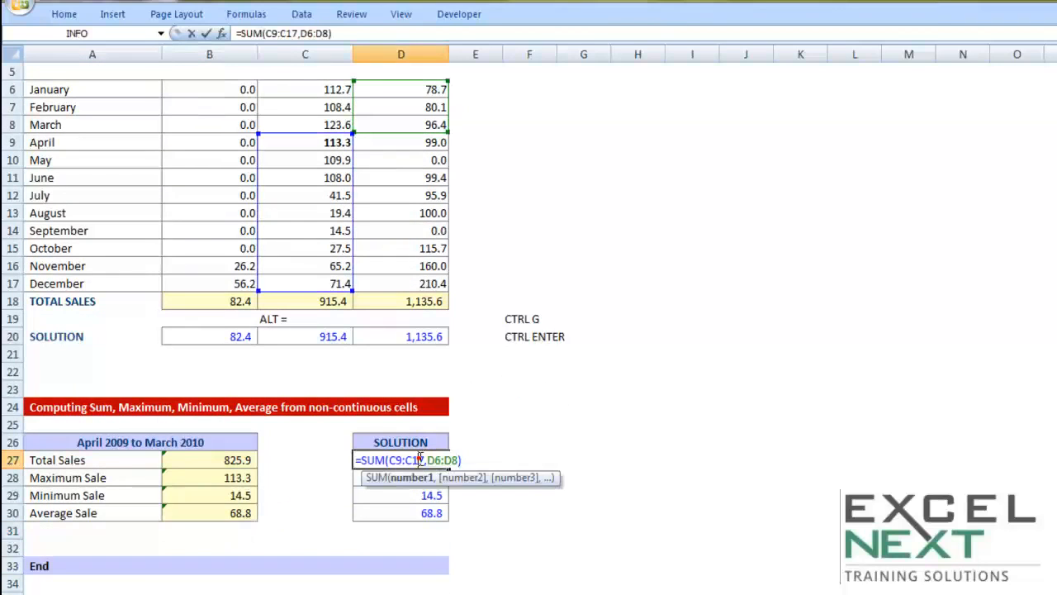
key("Return")
double_click(405, 478)
key("Return")
double_click(397, 496)
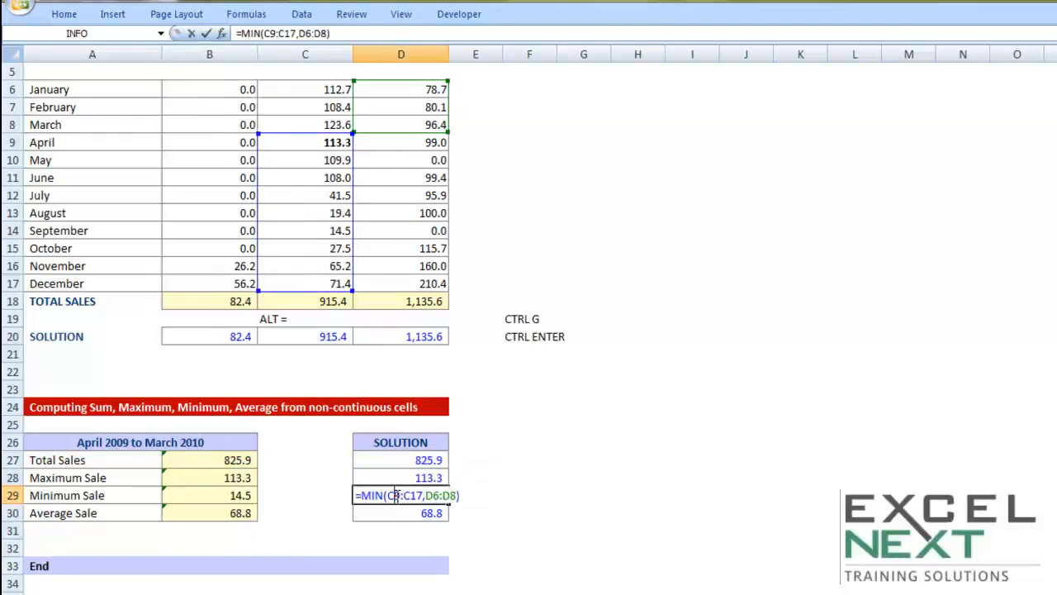
key("Return")
scroll(510, 460, "up", 1)
left_click(588, 302)
left_click(587, 302)
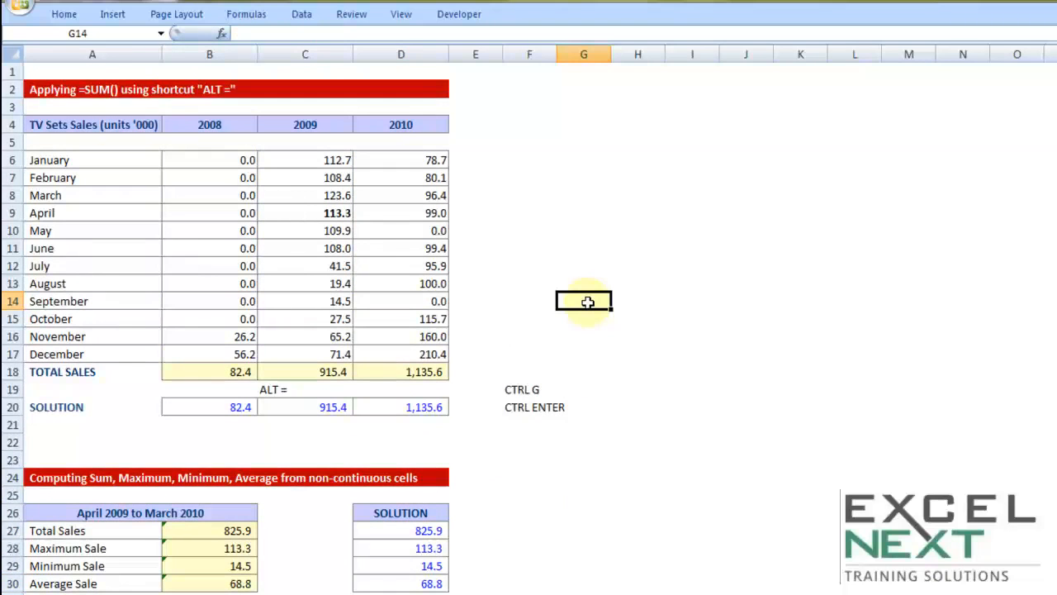
Open Sheet2 and examine the Case 1 income, tax percentage and the Income Tax formula in cell C9.
scroll(582, 310, "down", 1)
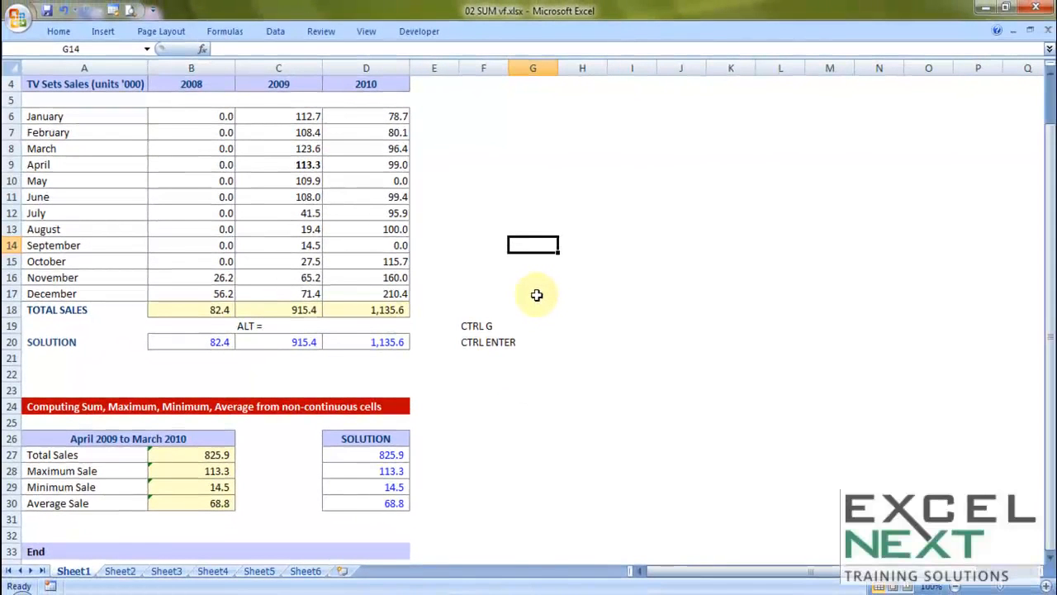
left_click(116, 572)
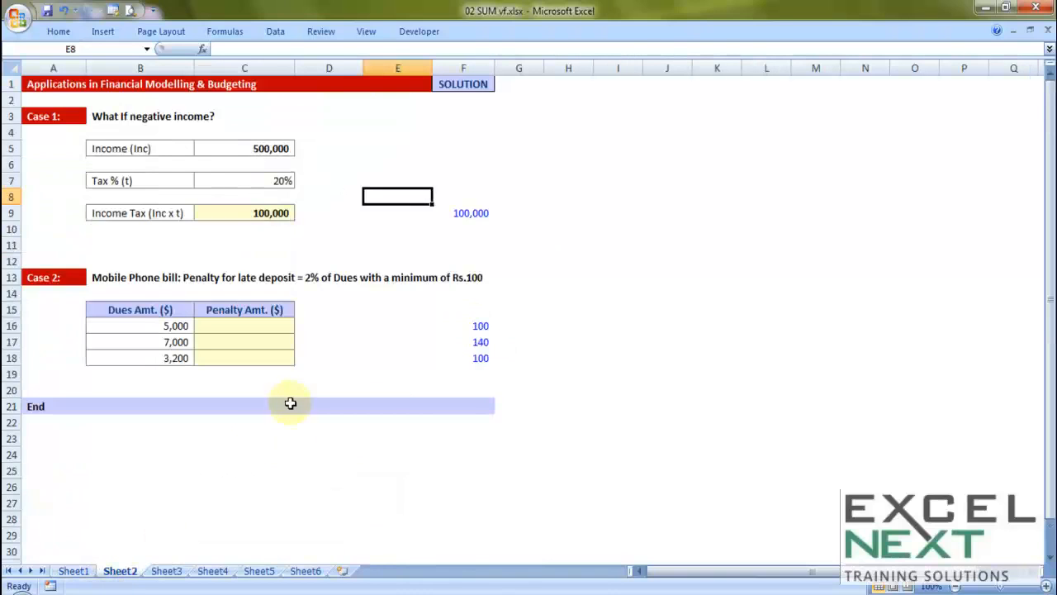
left_click(399, 228)
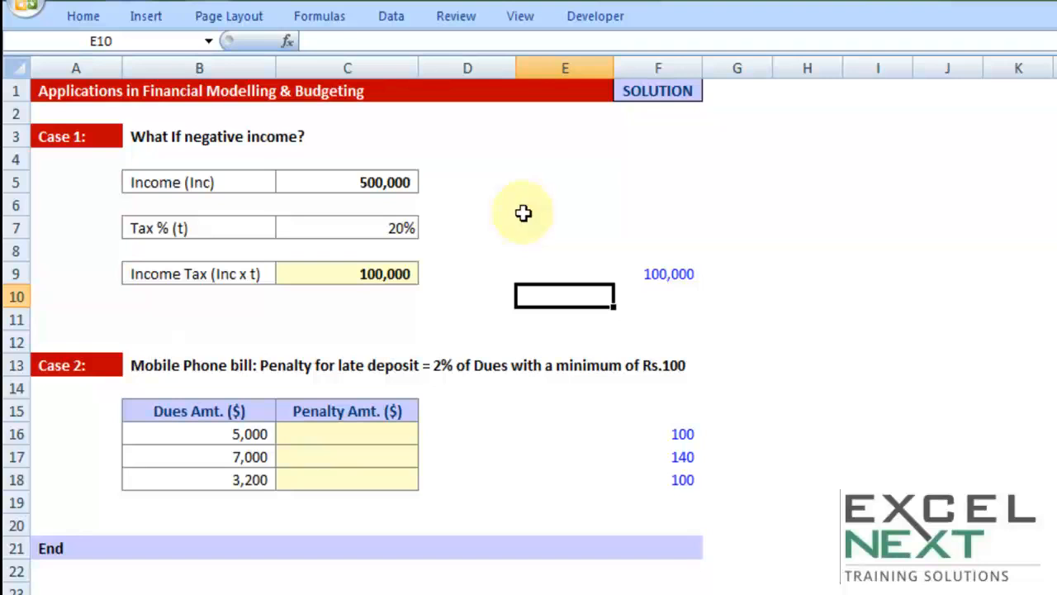
left_click(384, 183)
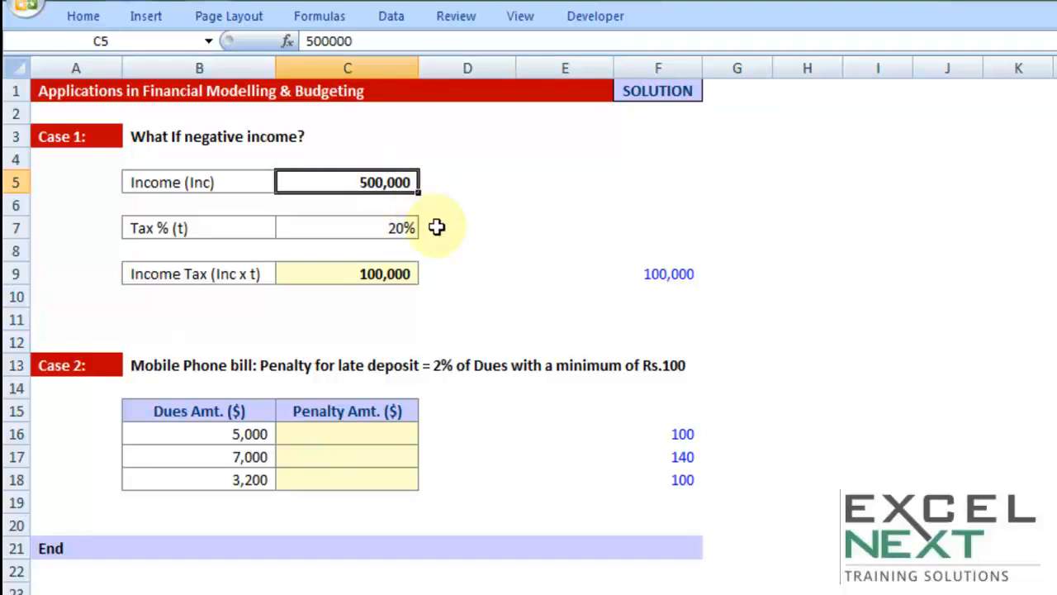
left_click(401, 229)
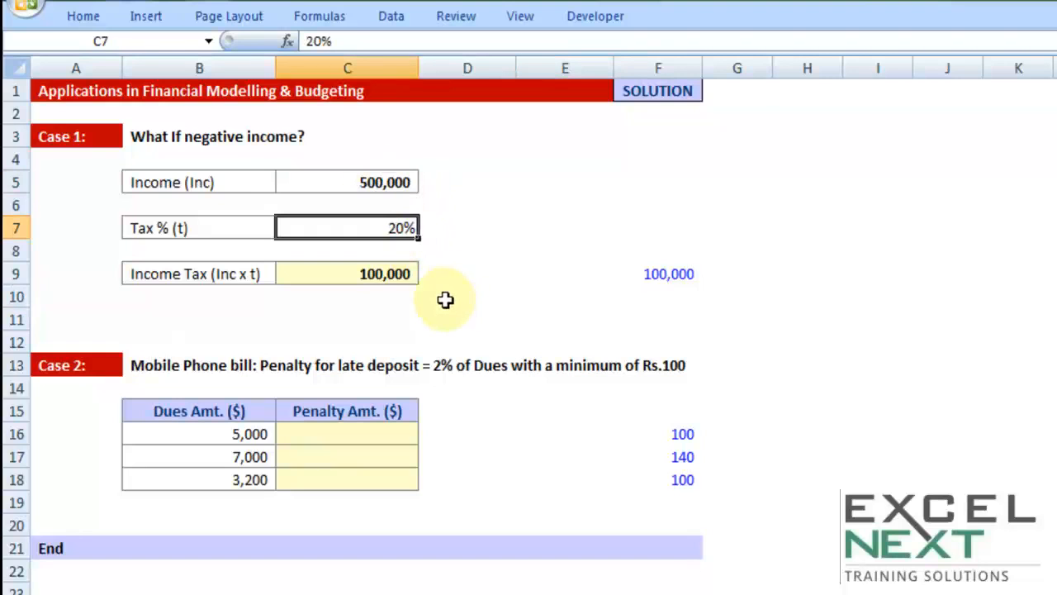
left_click(389, 277)
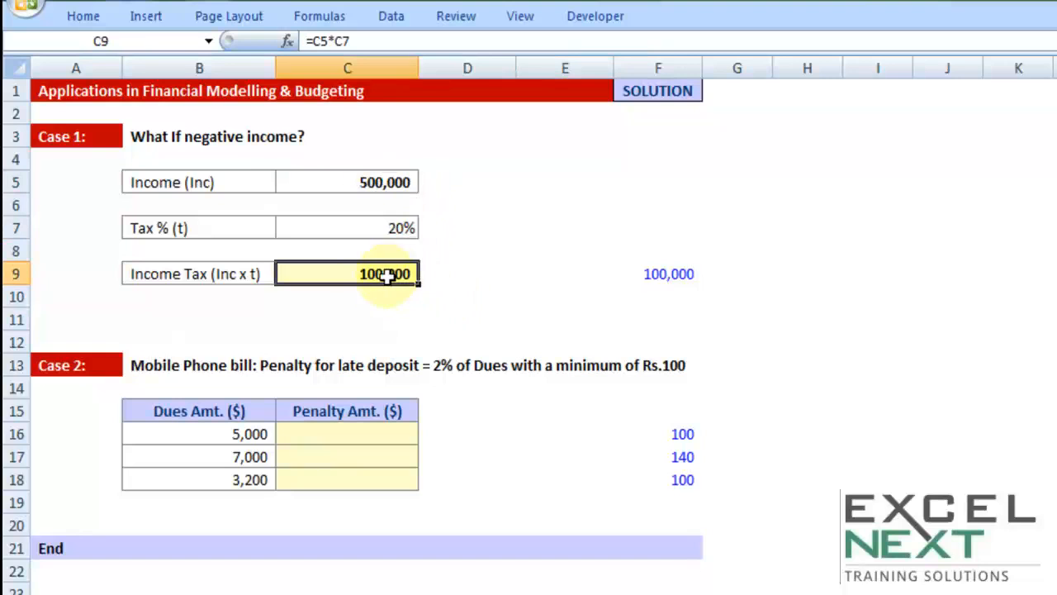
double_click(349, 274)
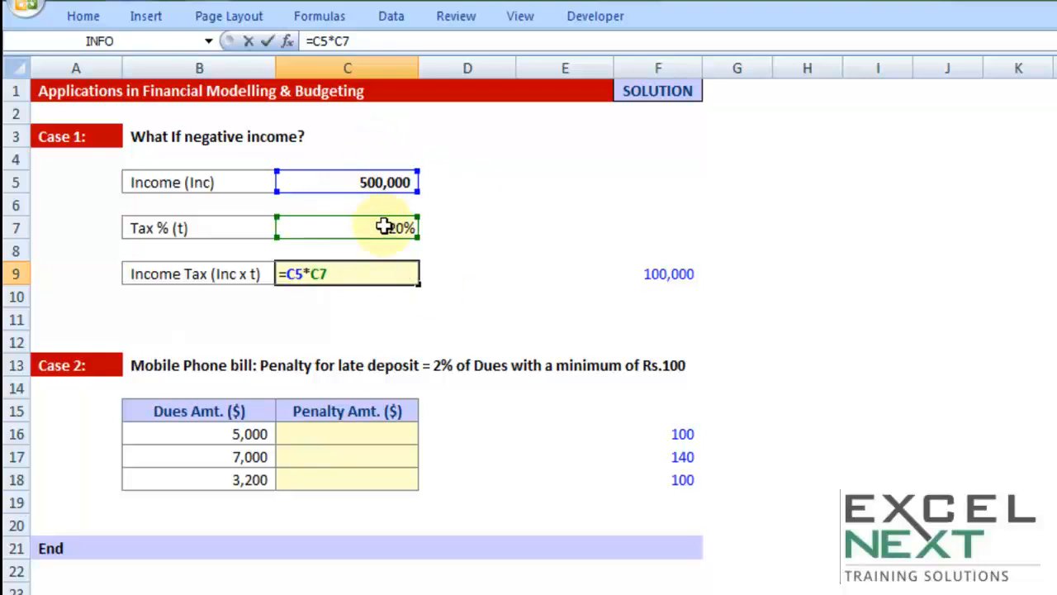
key("ctrl+Return")
Re-enter the Income Tax formula in cell C9 as =C5*C7.
type("=")
left_click(403, 181)
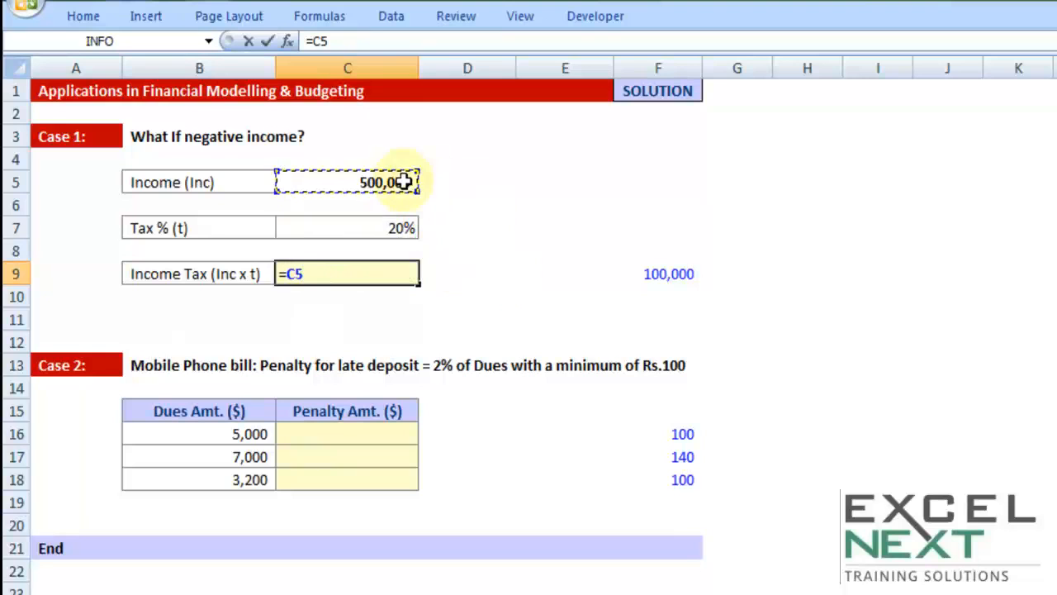
type("*")
left_click(403, 229)
key("Return")
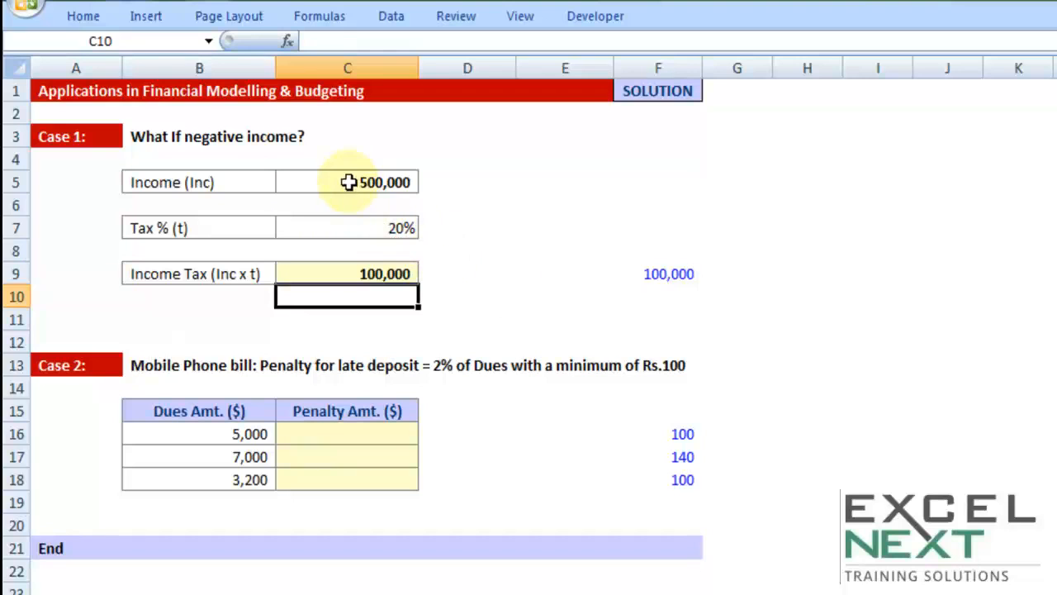
Set the Case 1 income in cell C5 to -500000.
double_click(349, 181)
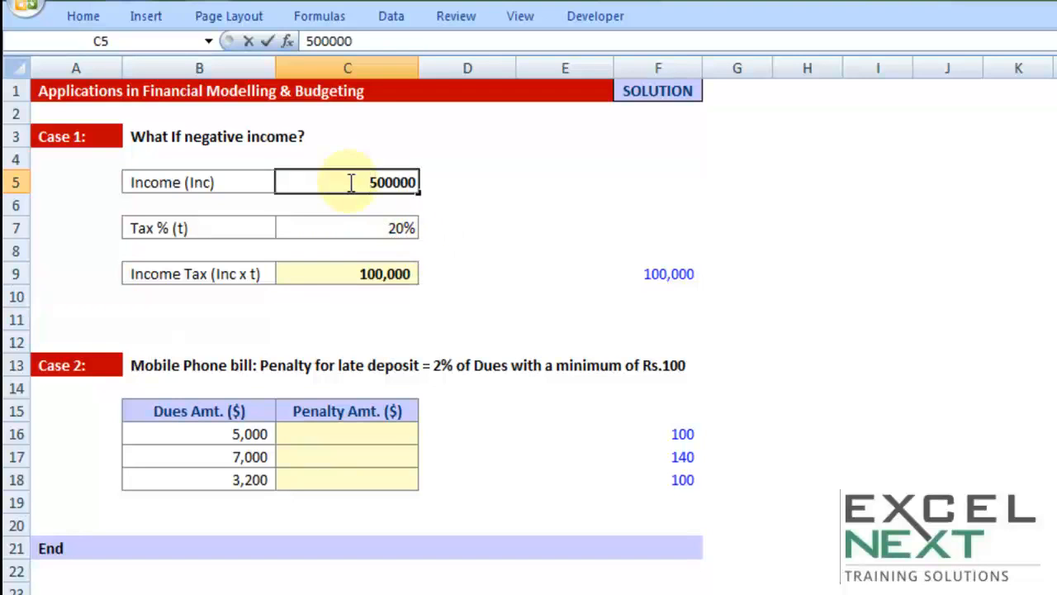
type("-")
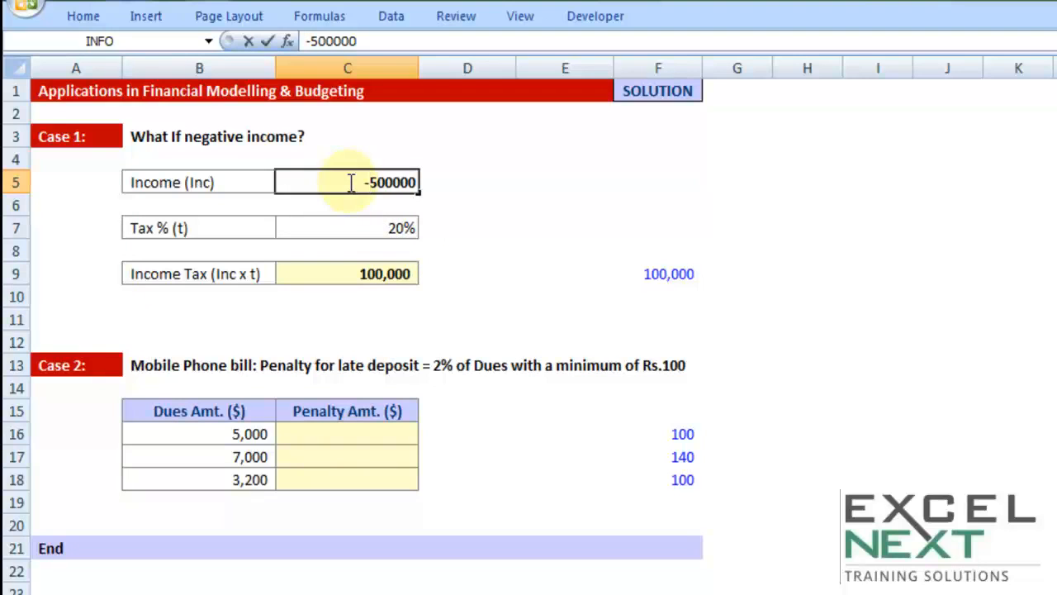
key("Return")
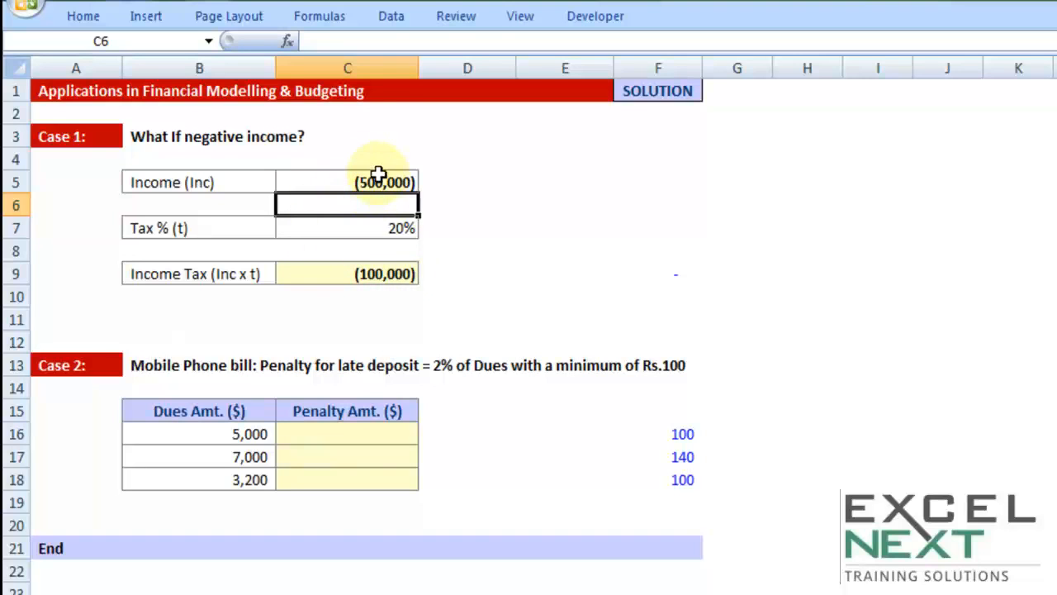
Replace the Income Tax formula in cell C9 with the fixed value 0.
left_click(351, 275)
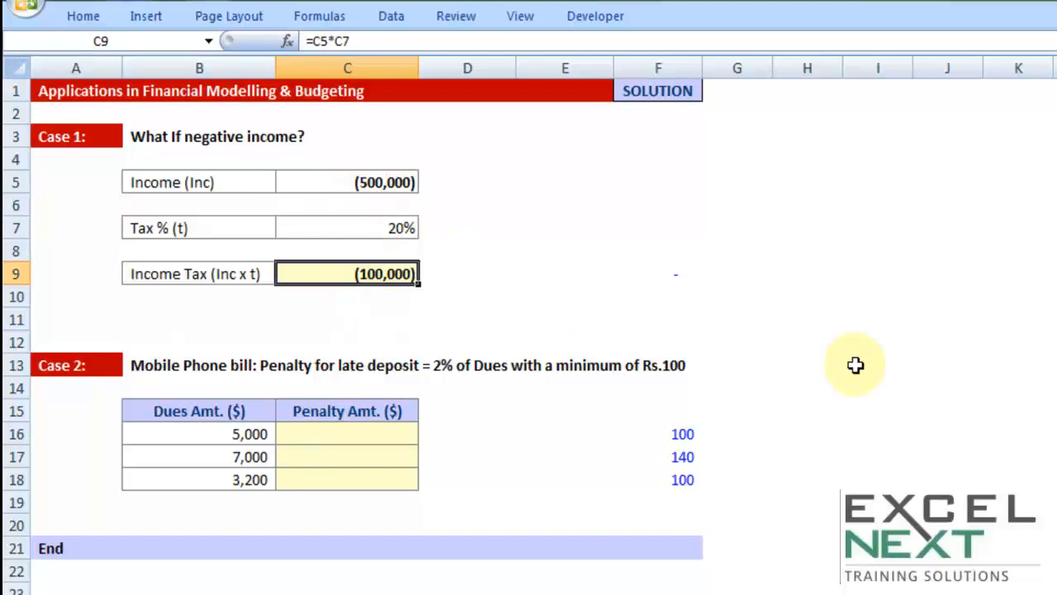
type("0")
key("Tab")
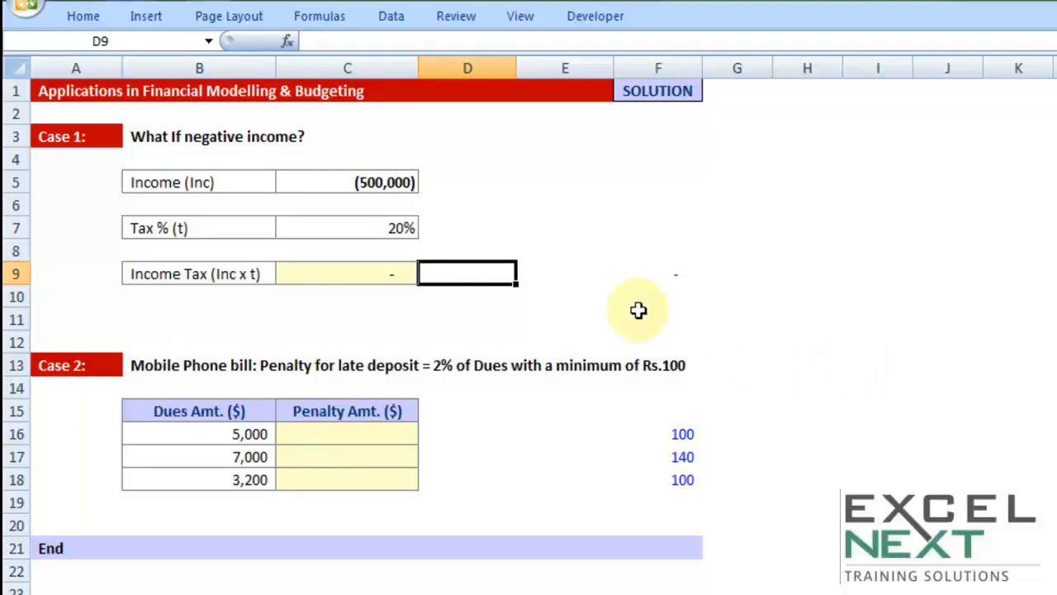
Enter the test values -2 in cell E5 and 0 in cell E6.
left_click(548, 166)
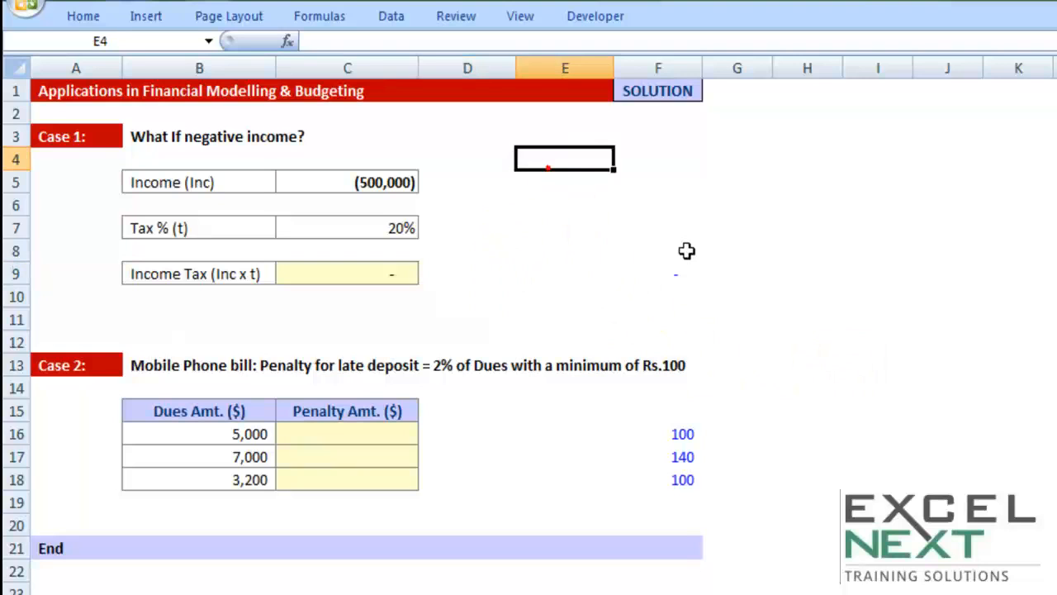
left_click(534, 182)
type("-2")
key("Return")
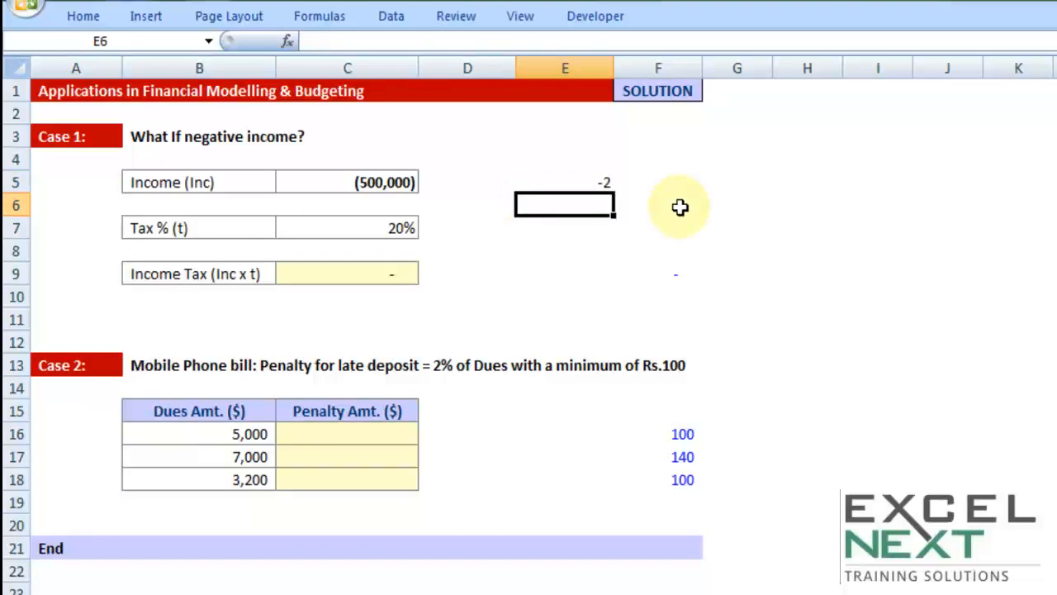
type("0")
key("Tab")
key("Return")
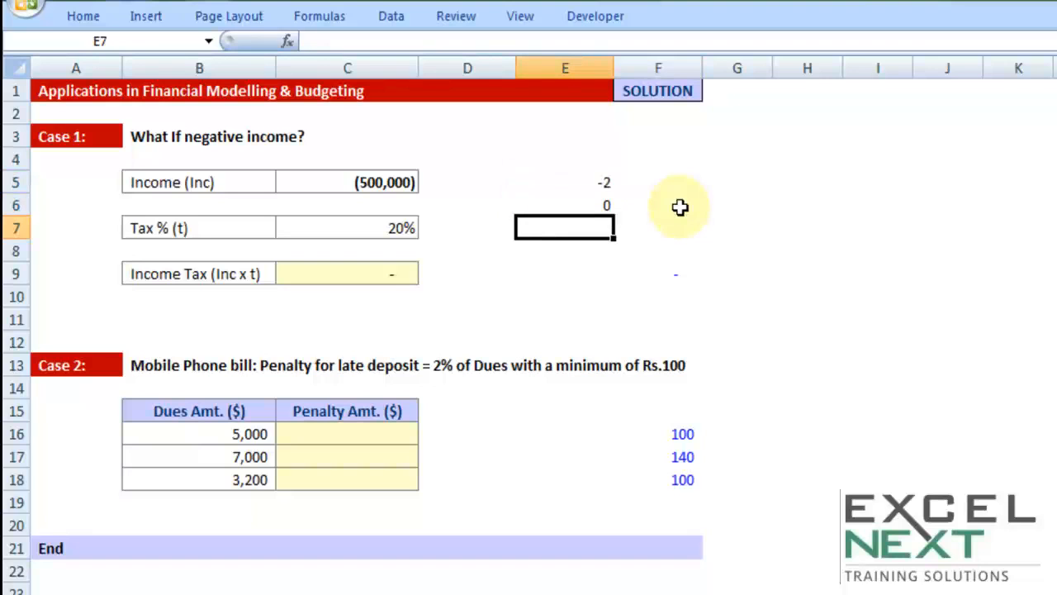
Find the larger of the two test values in cell E7 with =MAX(E5:E6).
type("=max")
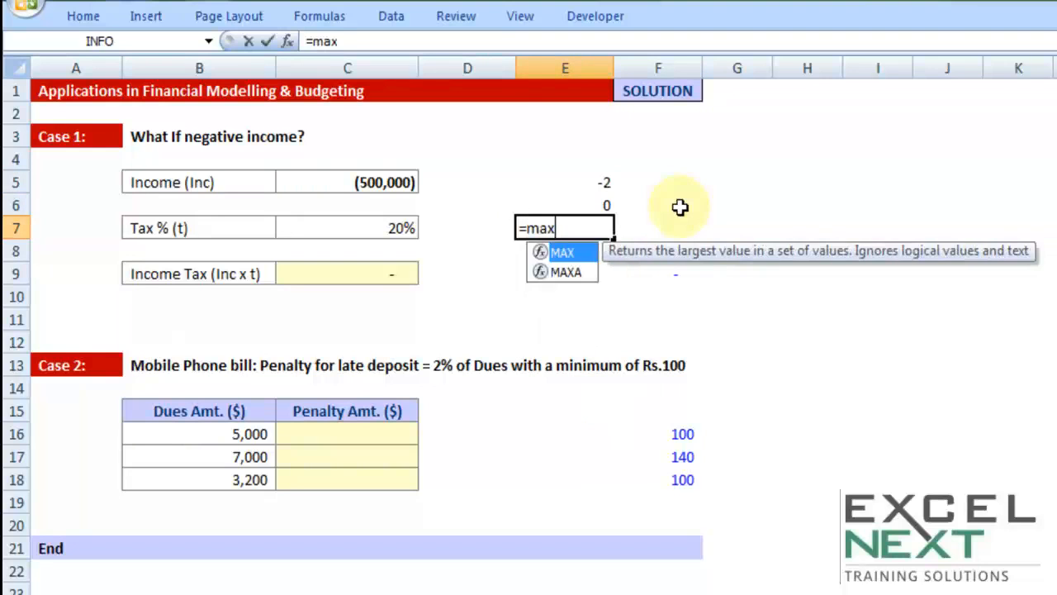
key("Tab")
left_click_drag(589, 182, 589, 205)
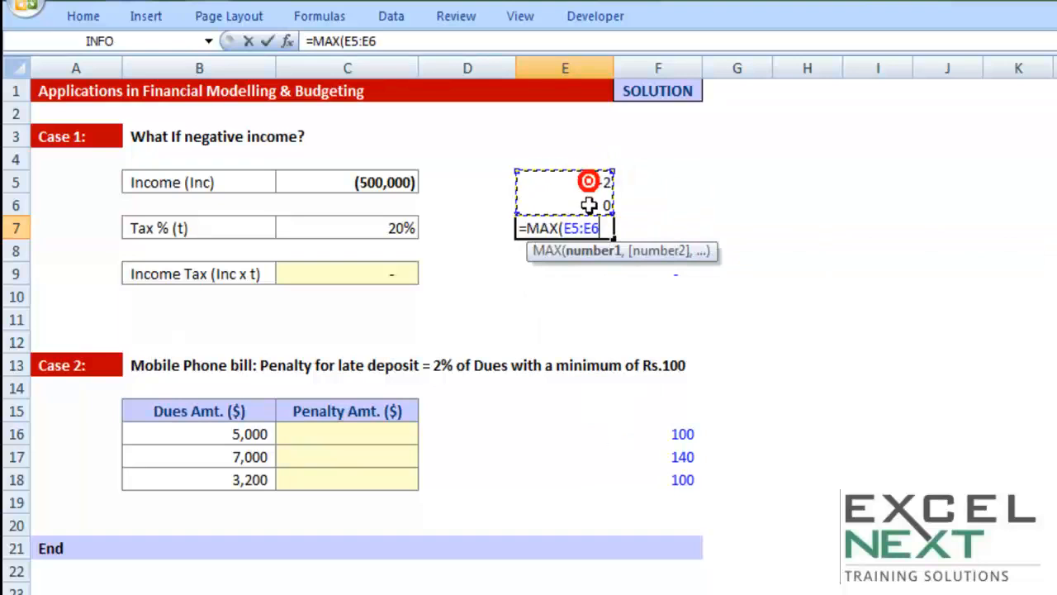
type(")")
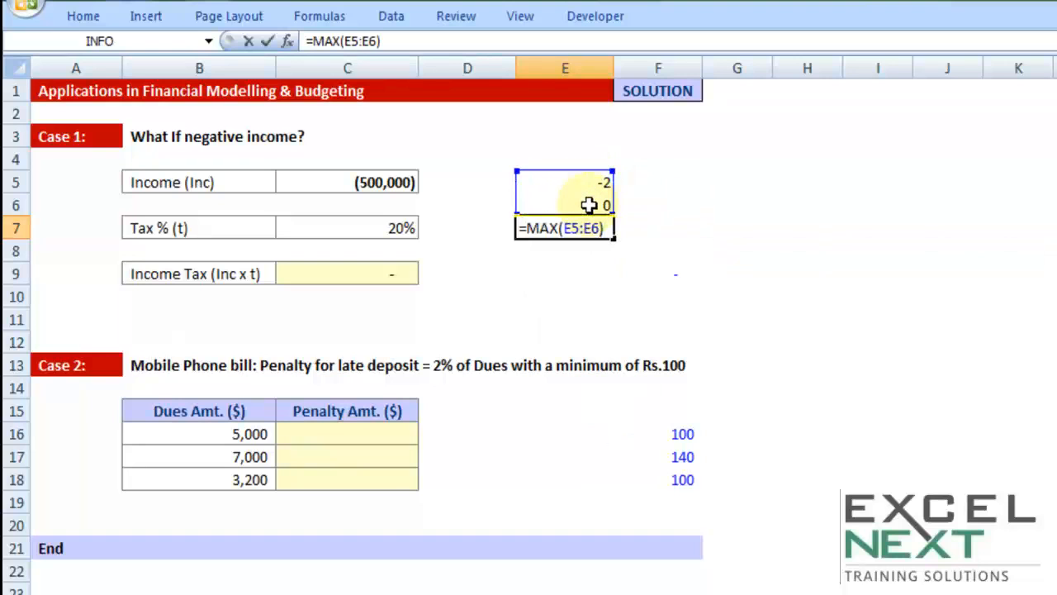
key("Return")
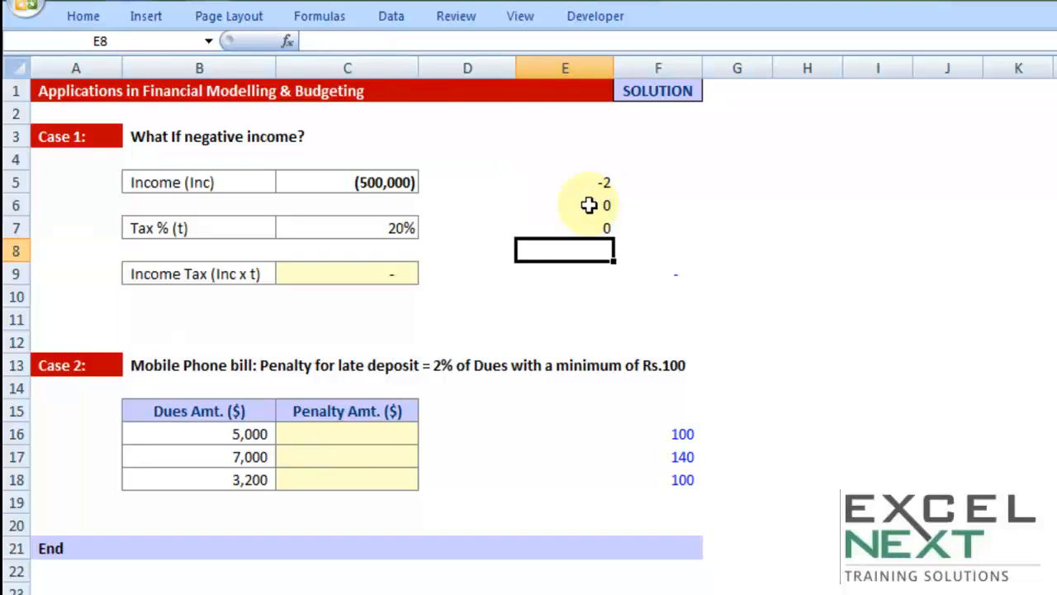
Set the test value in cell E6 to 1, check the E5 to E7 range, and select Income Tax cell C9.
left_click(588, 205)
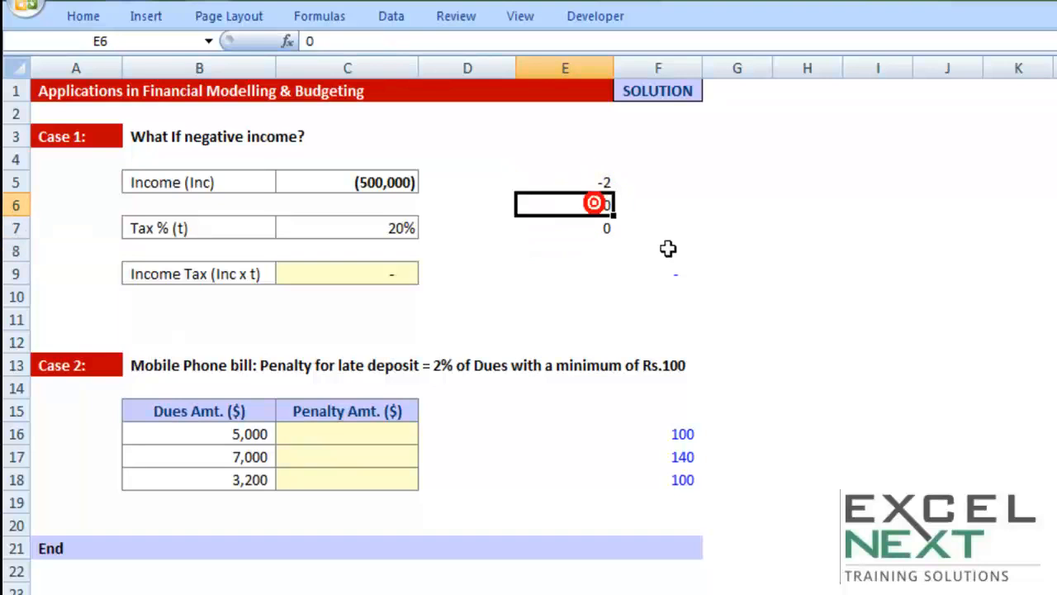
type("1")
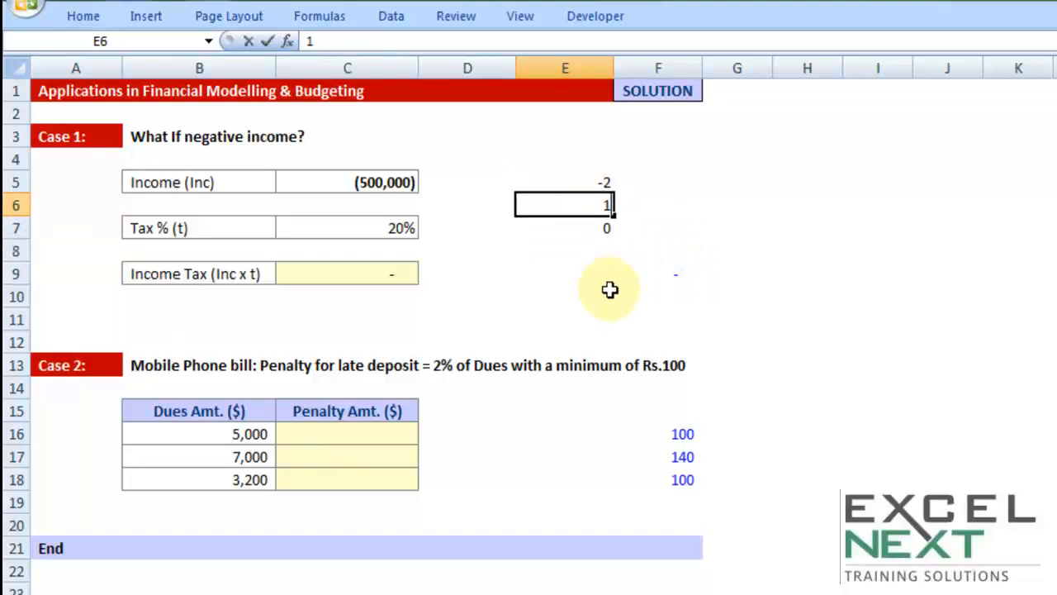
key("Tab")
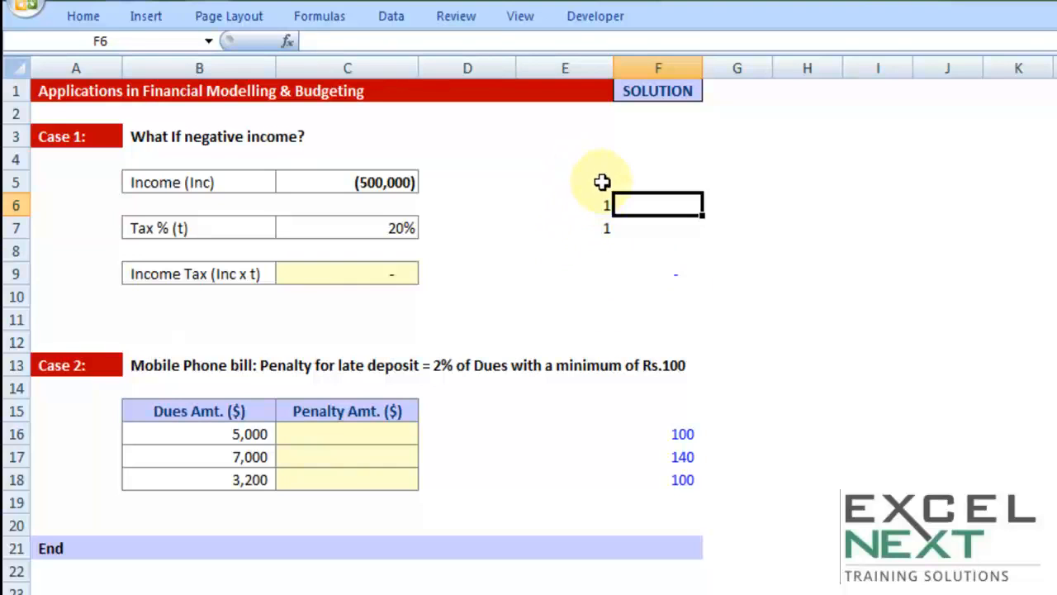
left_click_drag(604, 182, 604, 227)
left_click(391, 274)
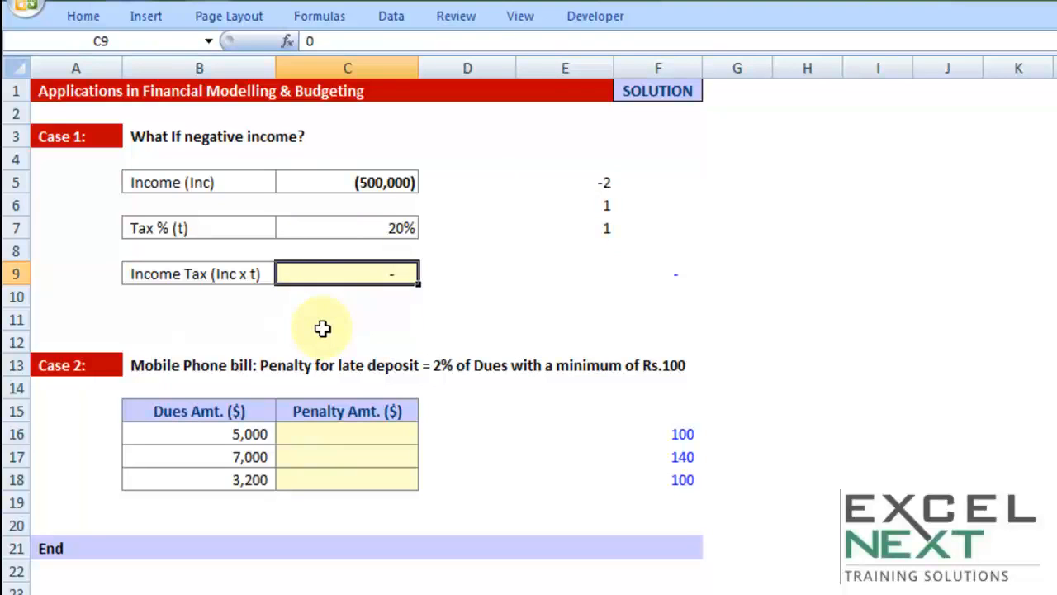
Calculate Income Tax in cell C9 with =MAX(0,C5*C7) so that it cannot fall below zero.
type("=max")
key("Tab")
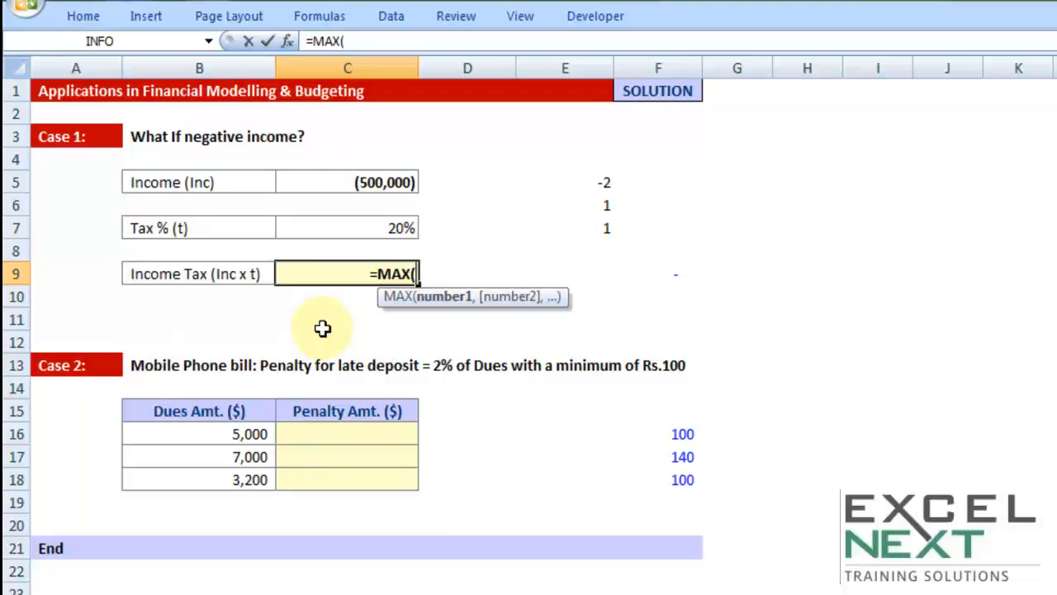
type("0")
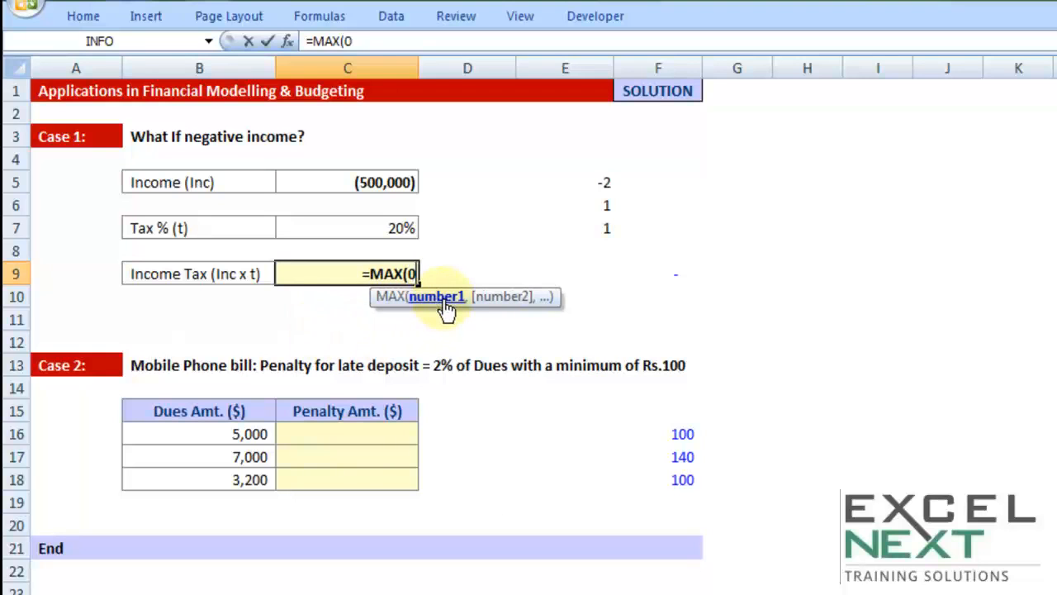
type(",")
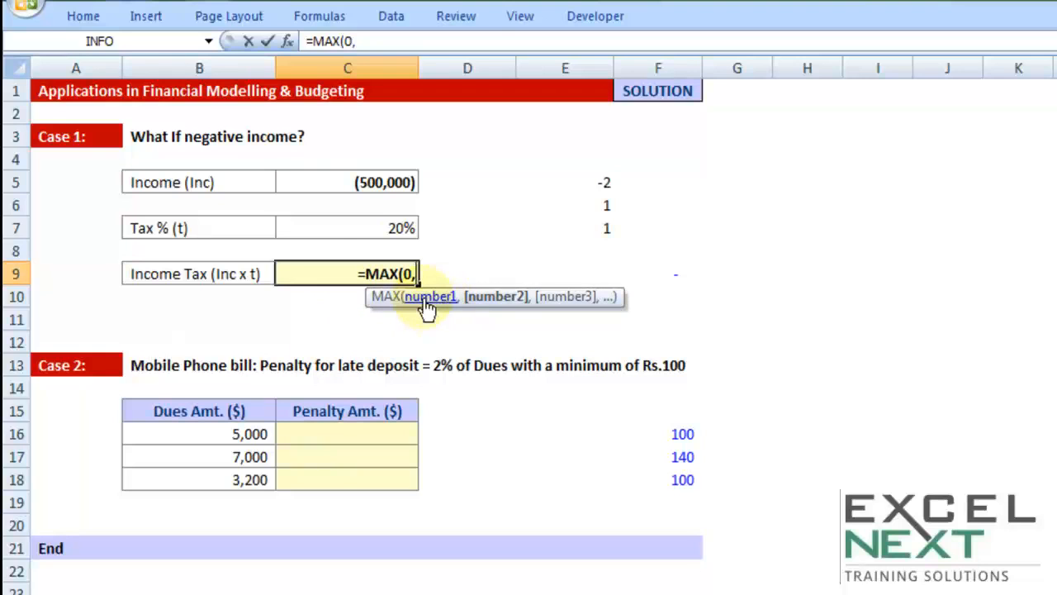
left_click(373, 183)
type("*")
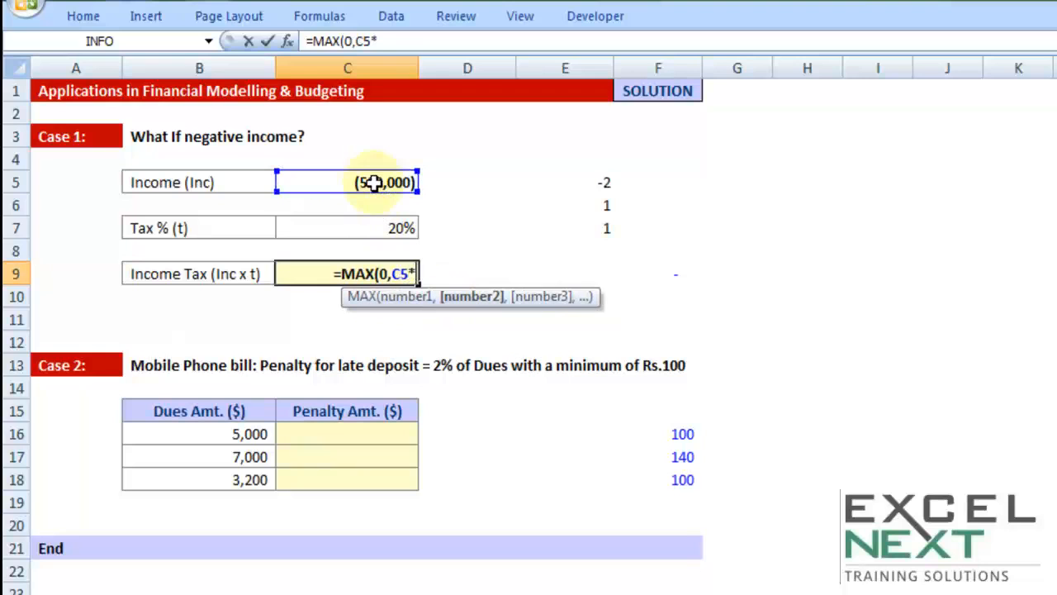
left_click(377, 232)
type(")")
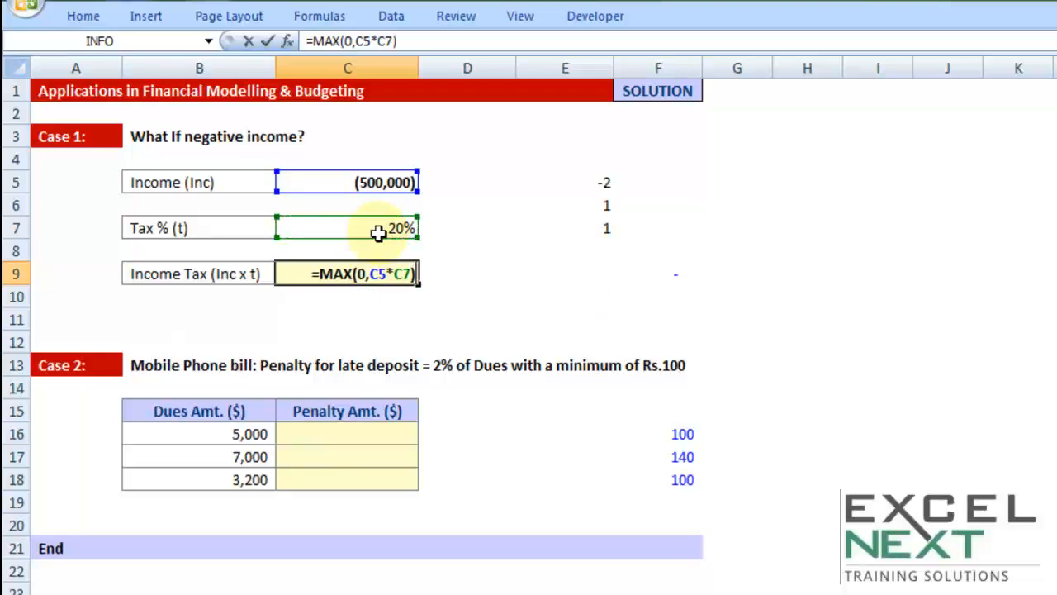
double_click(361, 274)
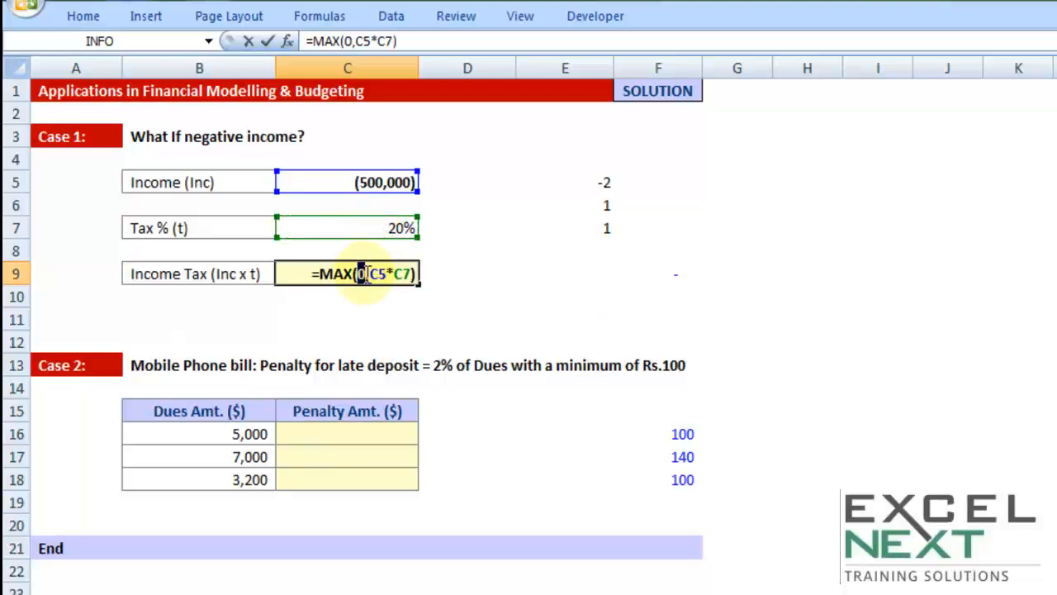
left_click_drag(369, 274, 413, 273)
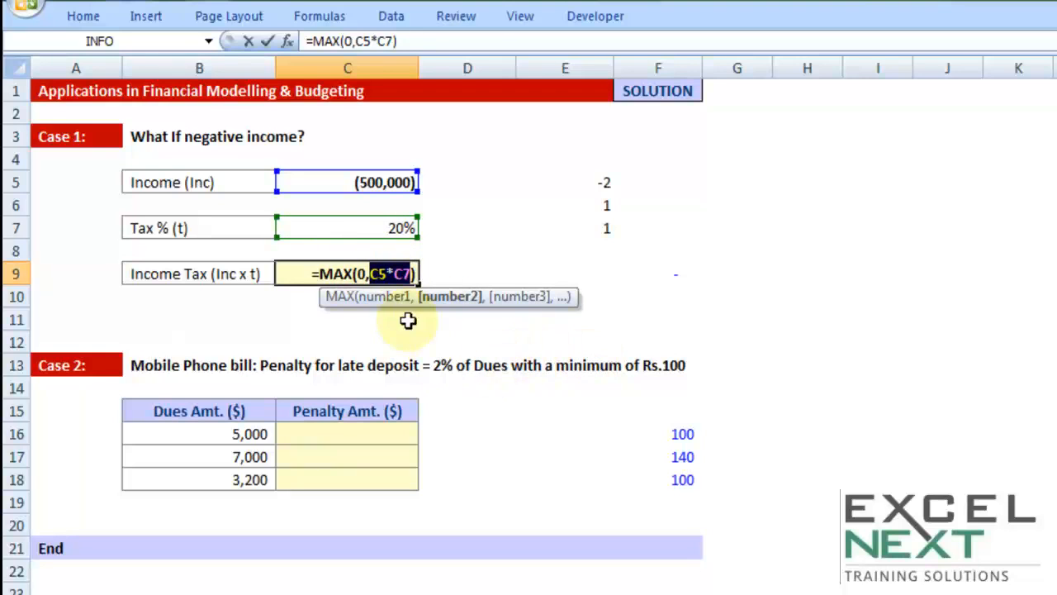
key("Return")
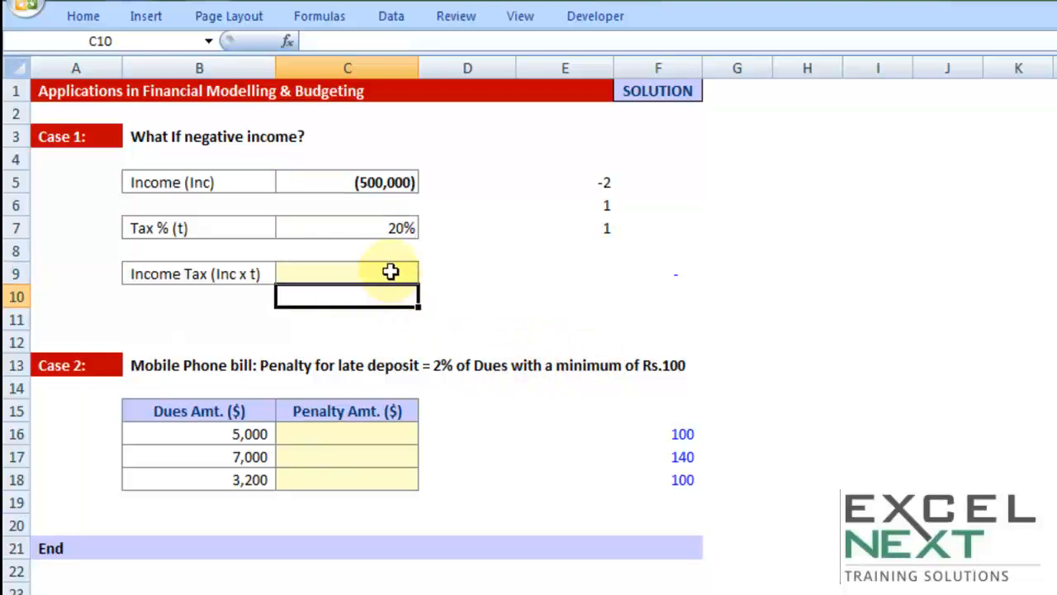
Review the zero and C5*C7 arguments of the Income Tax formula in cell C9.
double_click(390, 274)
left_click(329, 273)
left_click_drag(338, 275, 379, 275)
double_click(328, 274)
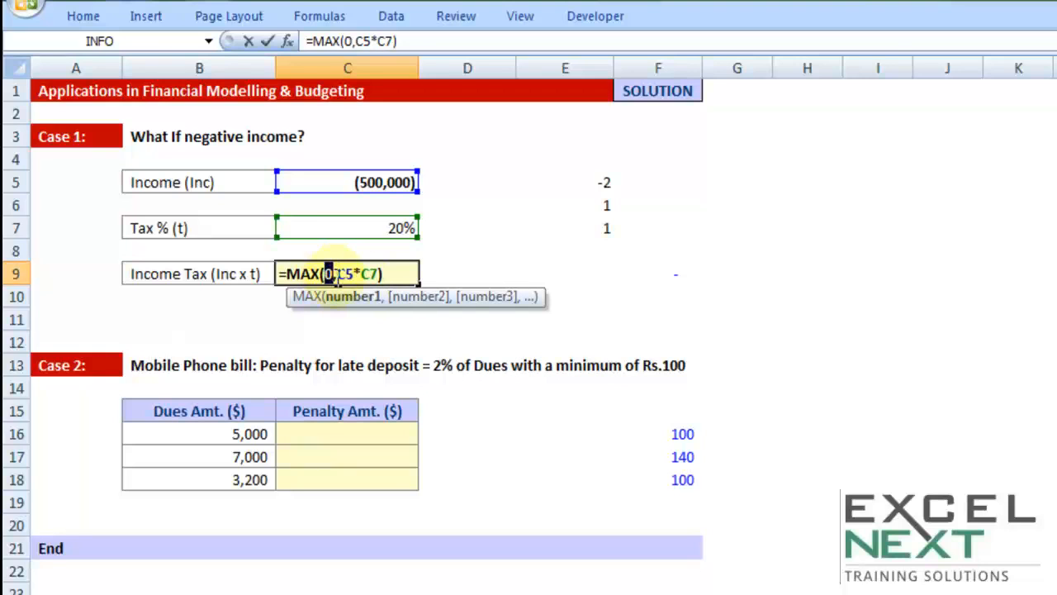
key("Return")
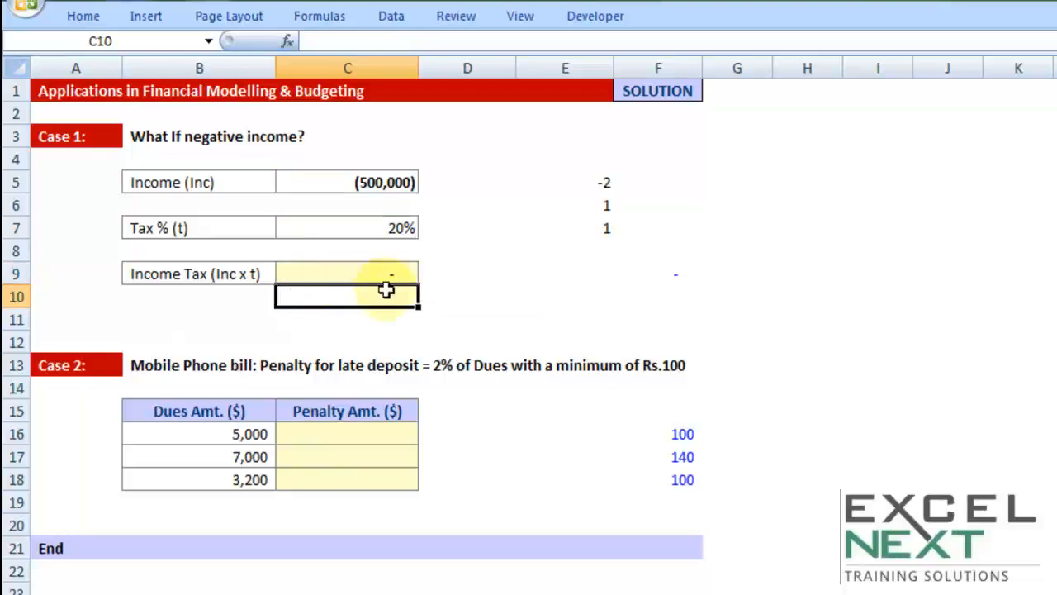
Change the Income value in cell C5 to positive 500,000.
double_click(367, 183)
left_click_drag(368, 187, 374, 186)
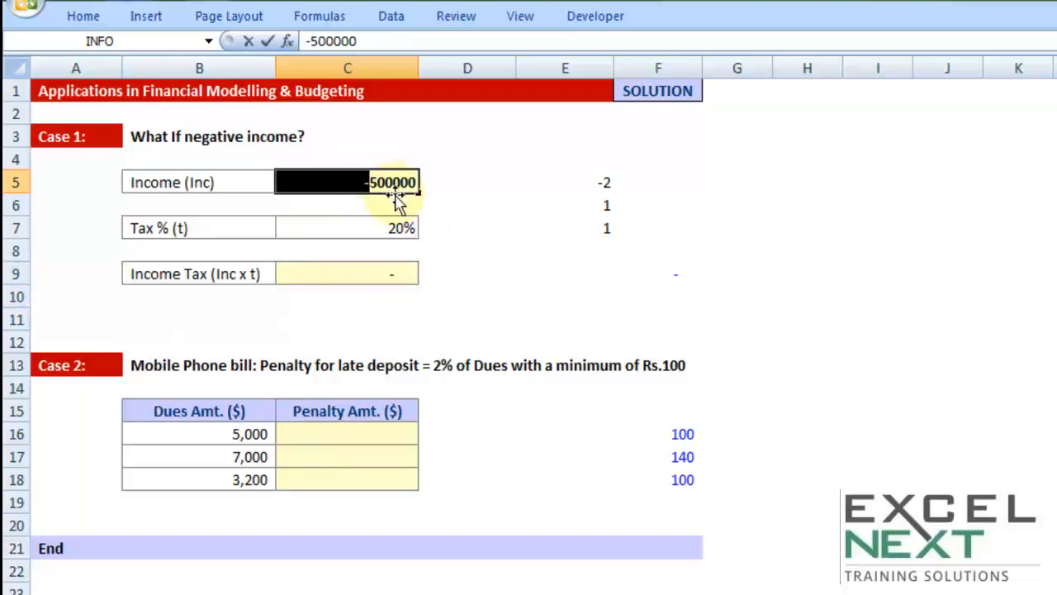
key("Delete")
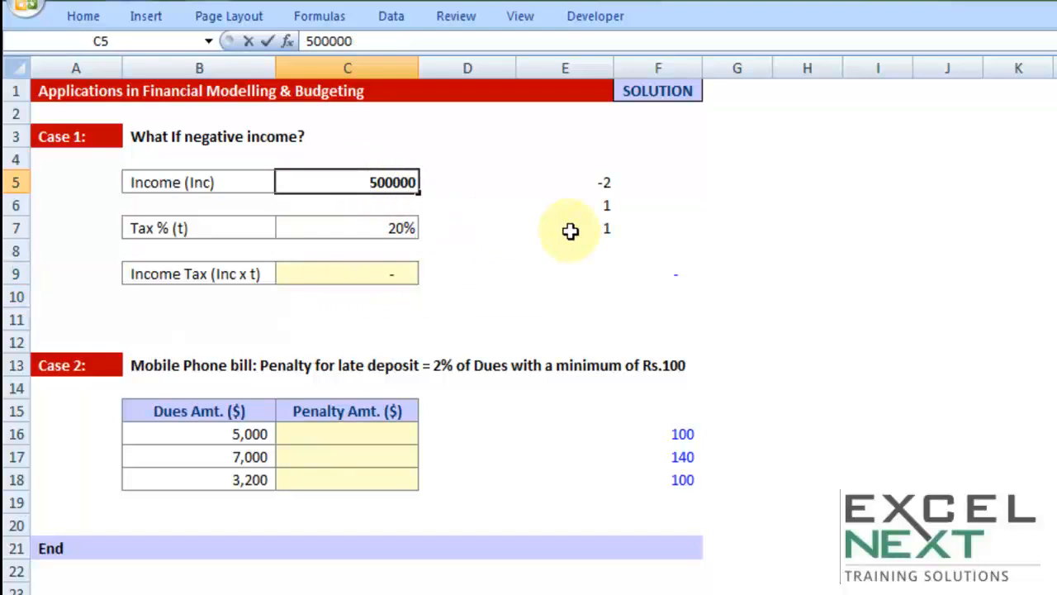
key("Return")
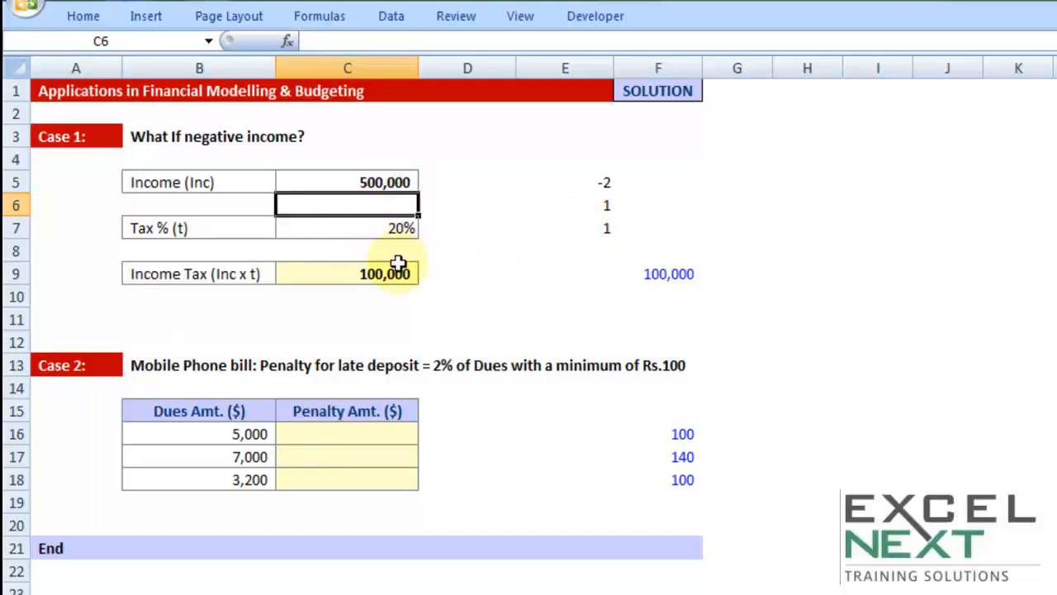
Recheck both MAX arguments in the Income Tax formula for the positive income case.
double_click(370, 274)
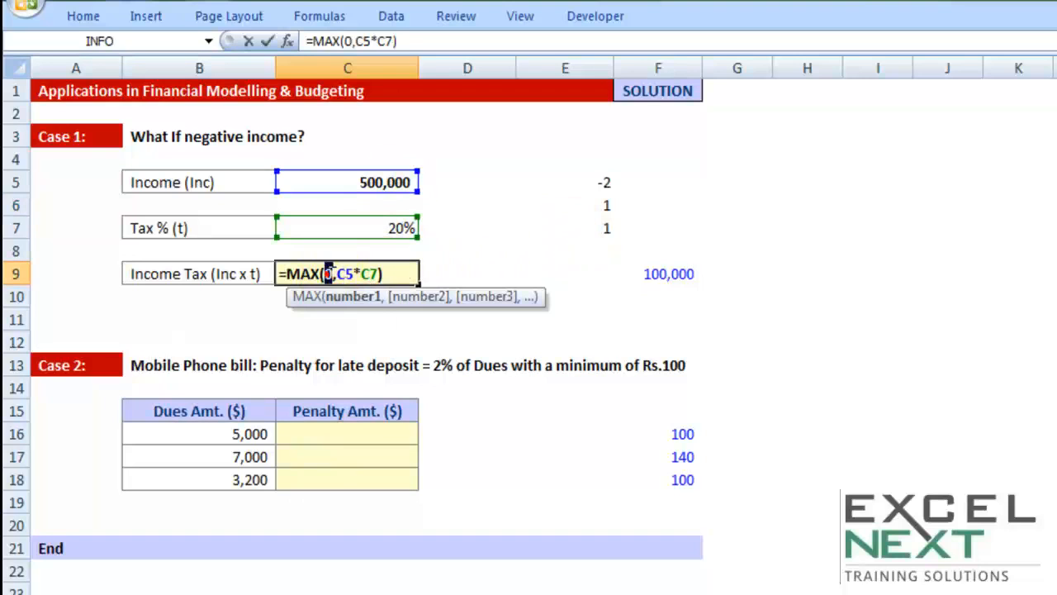
left_click_drag(335, 273, 384, 279)
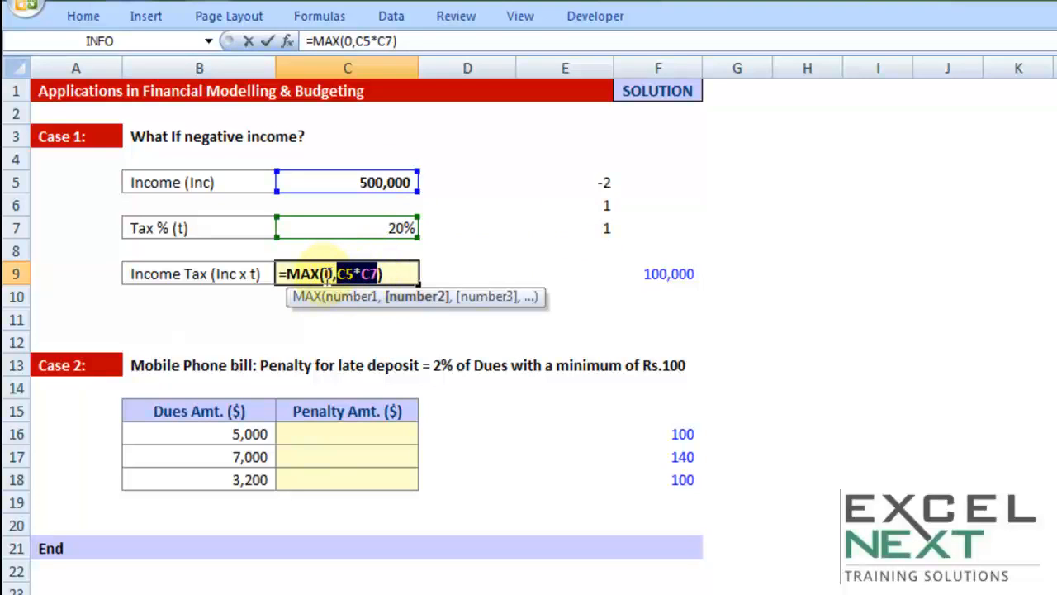
key("Return")
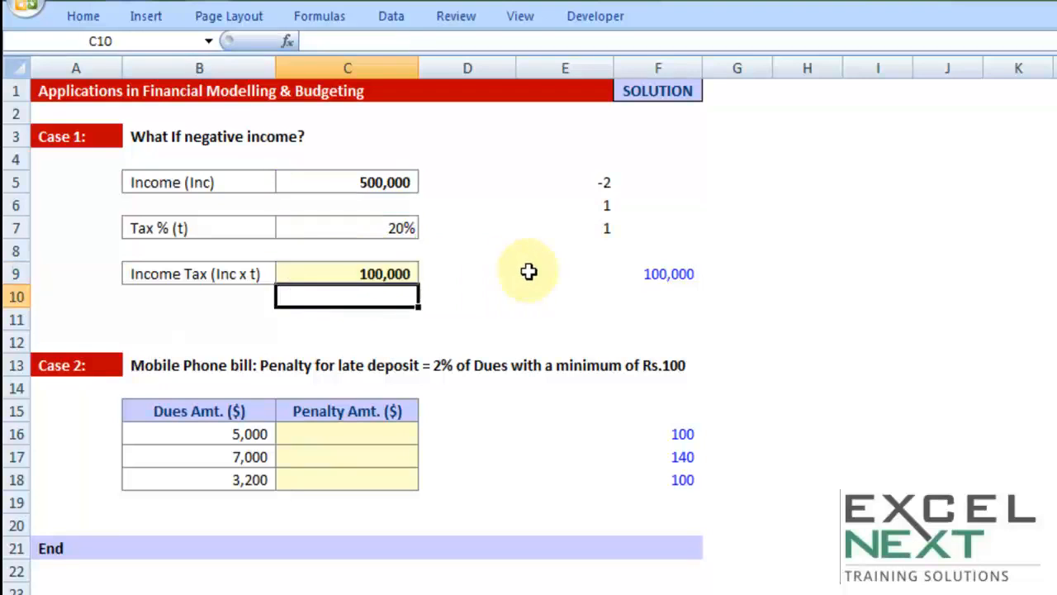
Clear the test values from cells E5 to E8.
left_click(529, 271)
left_click_drag(596, 177, 593, 255)
key("Delete")
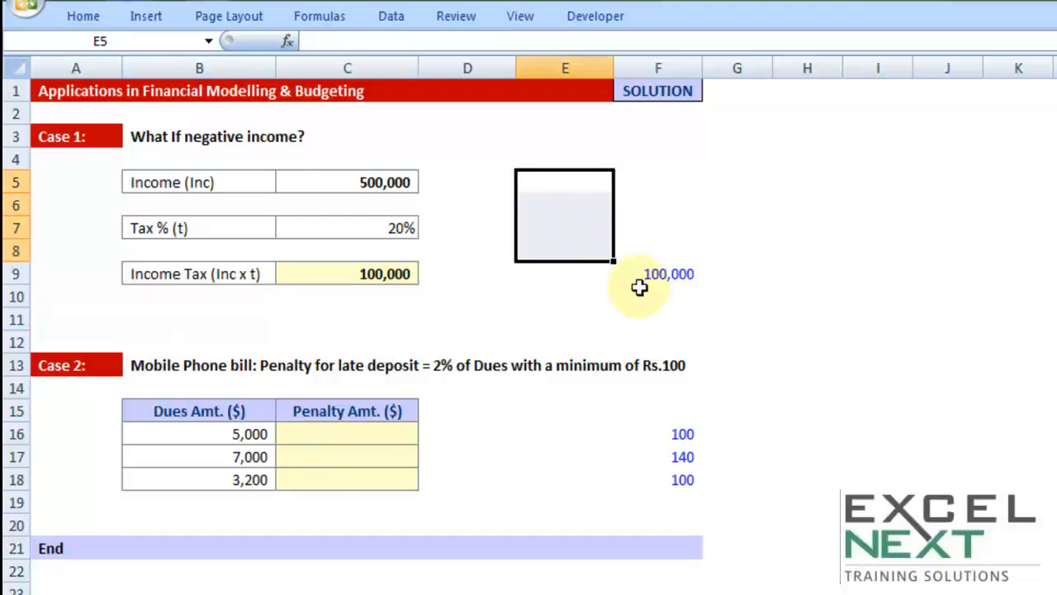
Examine the solution formula for Income Tax in cell F9 without changing it.
left_click(677, 274)
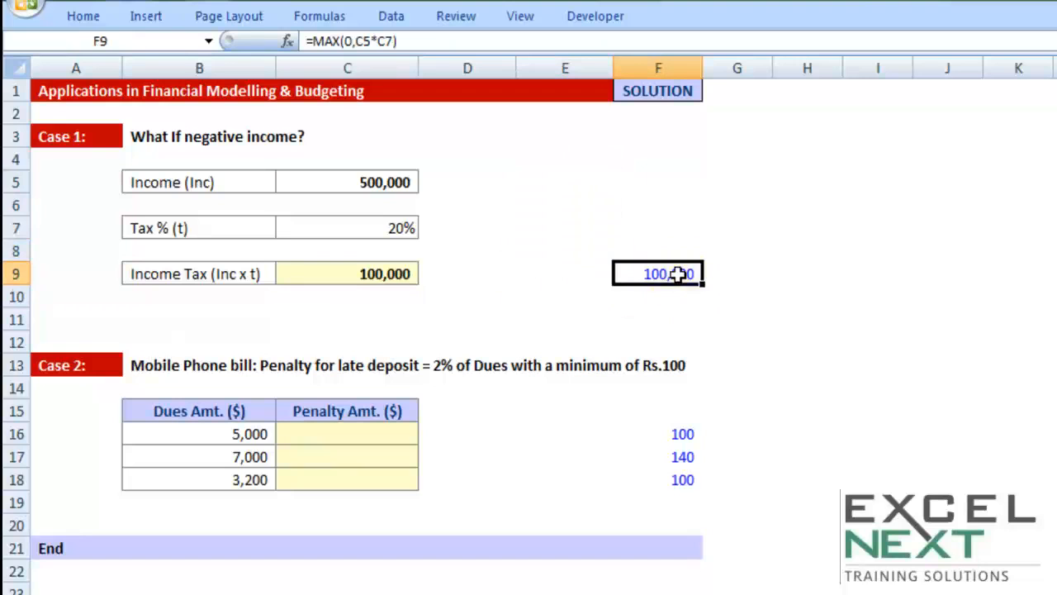
double_click(677, 274)
left_click_drag(626, 274, 769, 276)
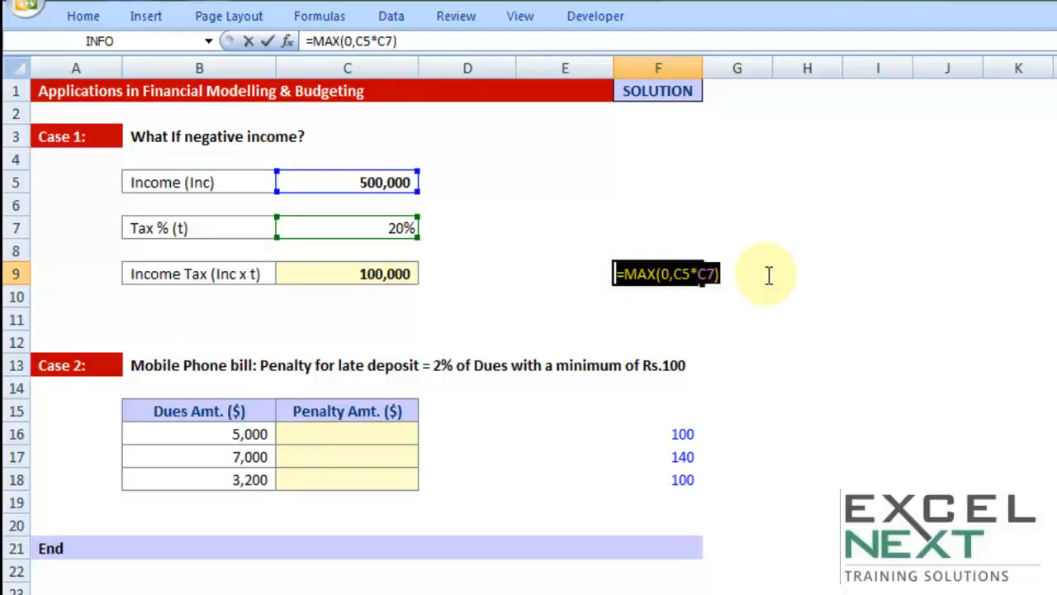
key("Escape")
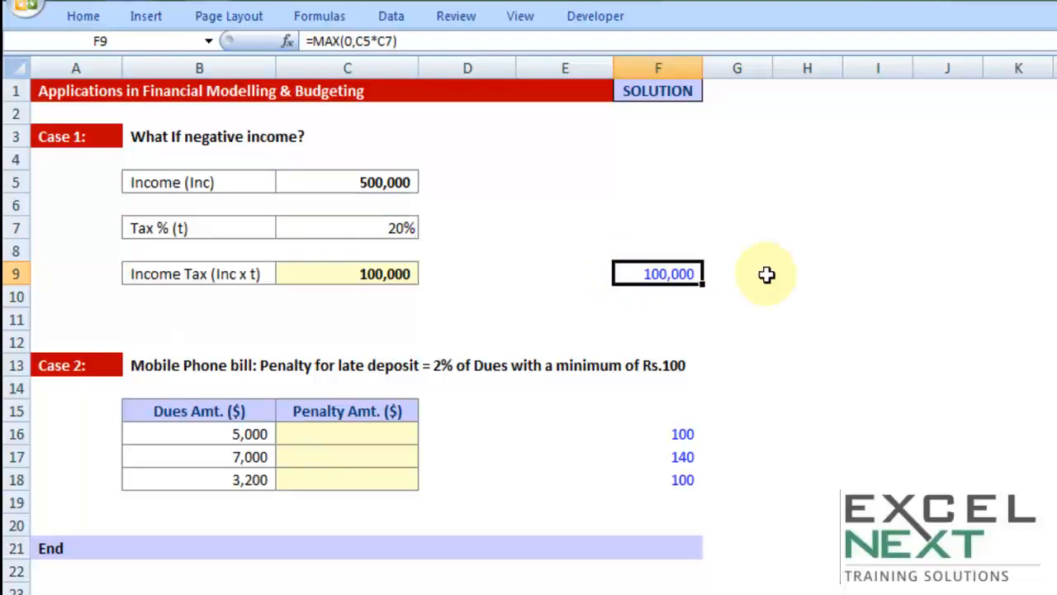
left_click(583, 299)
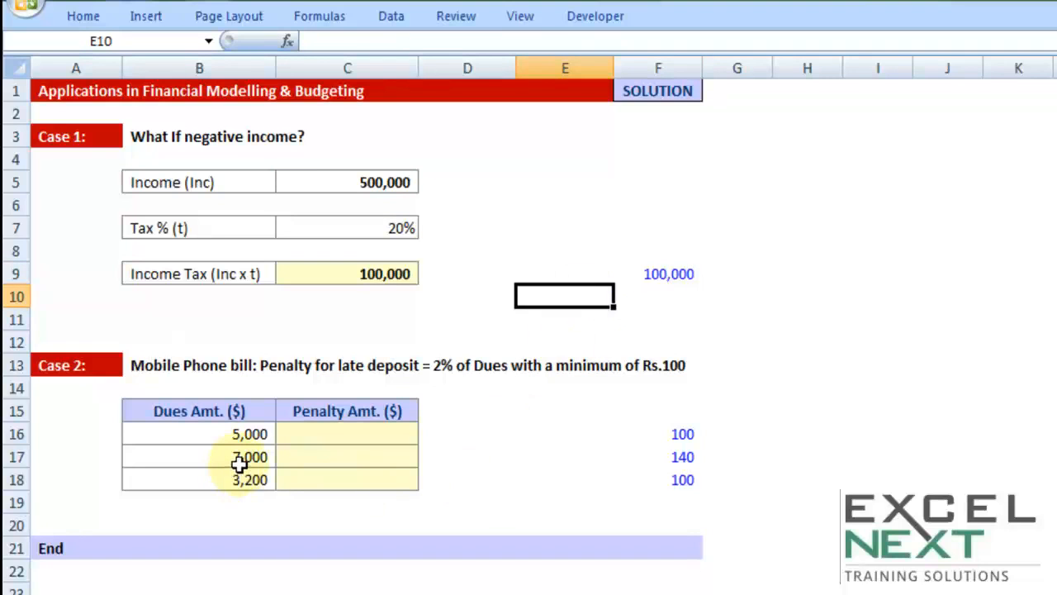
Examine Case 2's dues amounts in B16:B18, the penalty rule in row 13 and the solution formula in F16.
left_click_drag(236, 436, 229, 479)
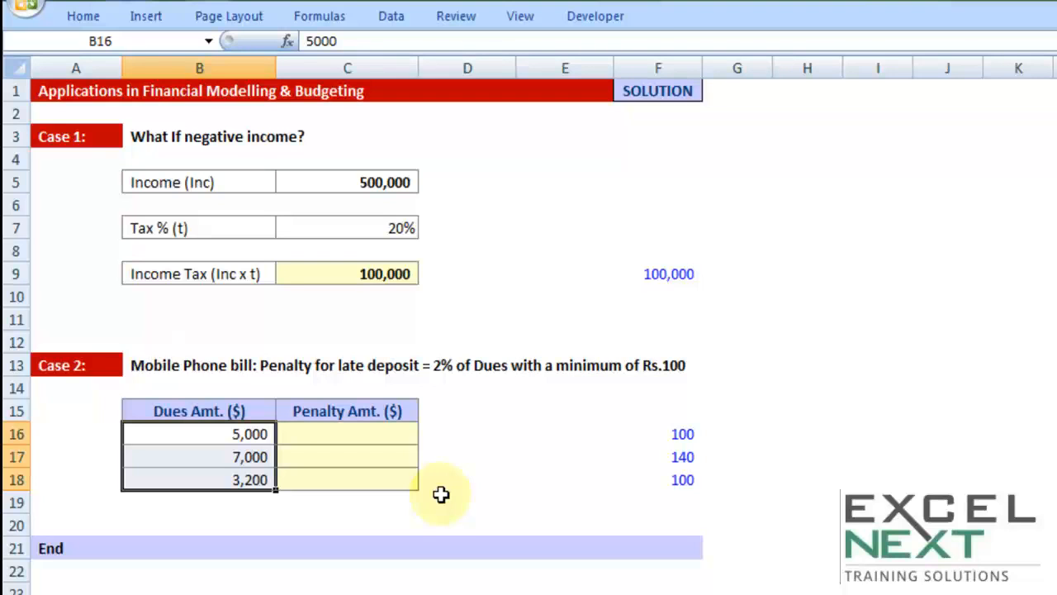
left_click_drag(188, 365, 658, 365)
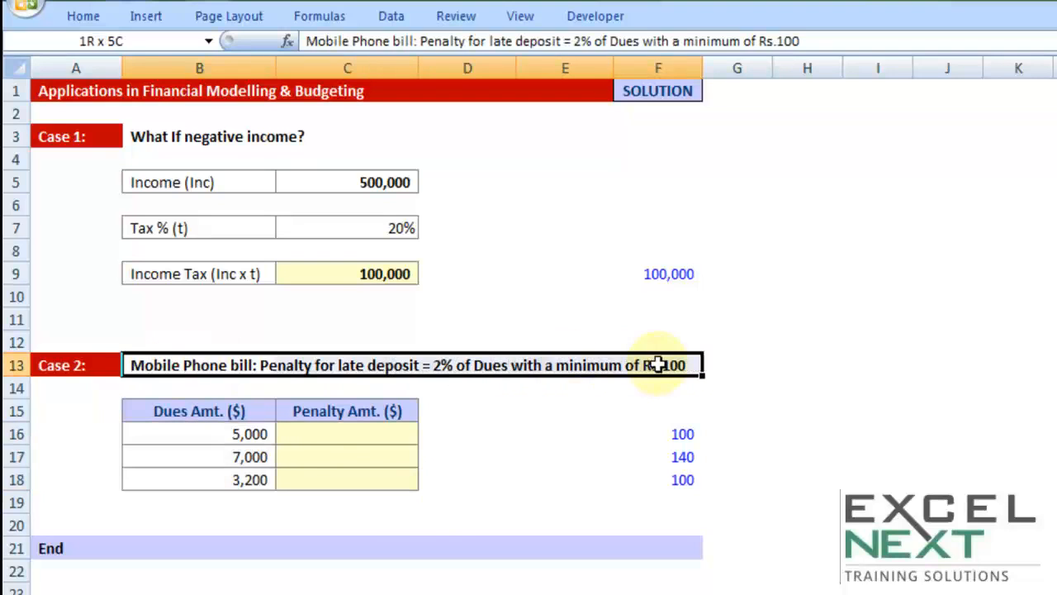
left_click(615, 431)
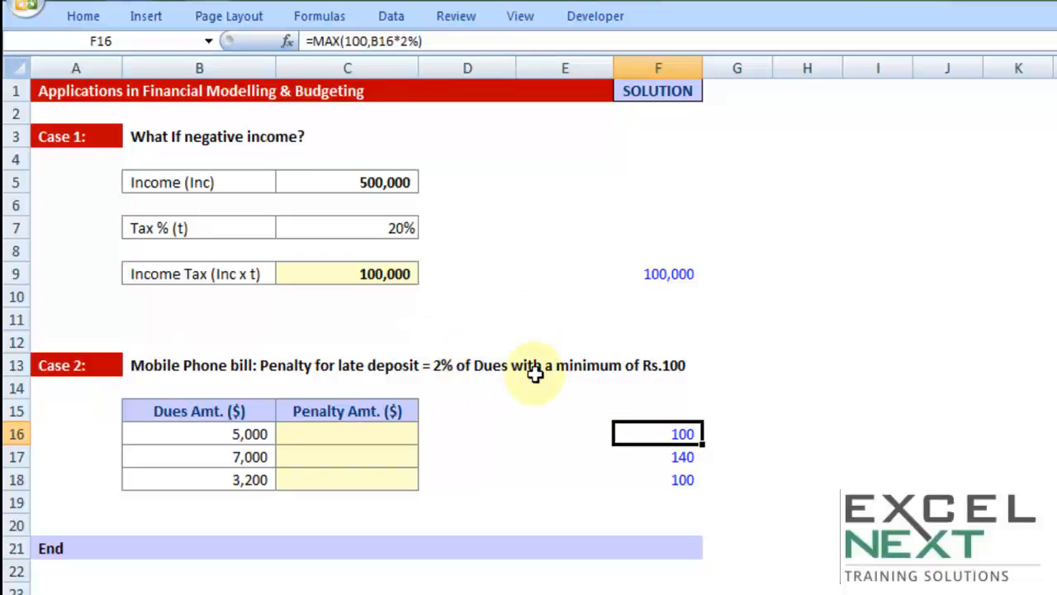
left_click(476, 413)
left_click(361, 441)
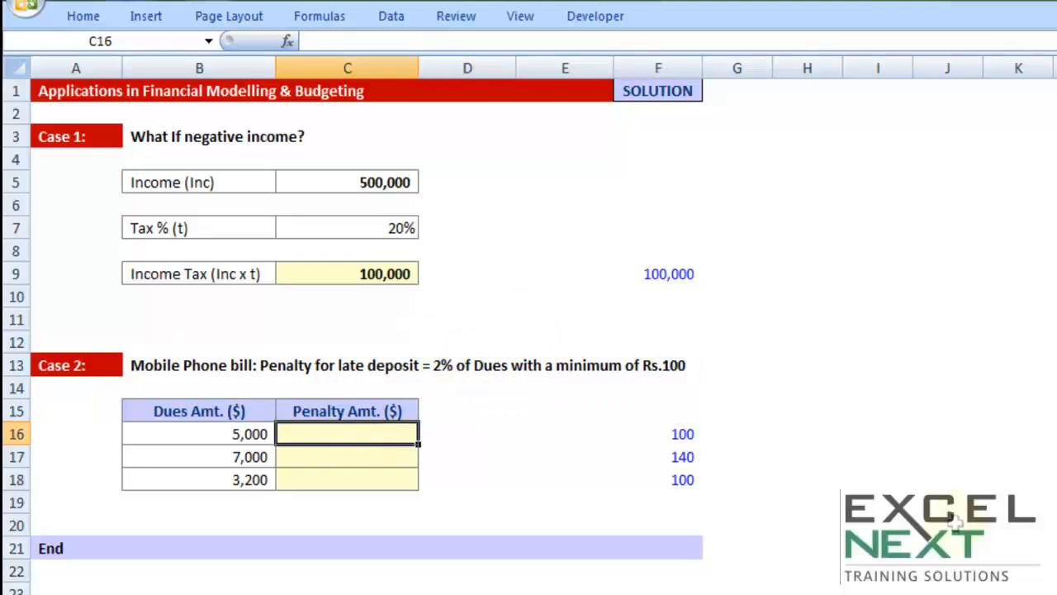
Enter the comparison headings 2% in cell D15 and 100 in cell E15, beside the penalty table.
left_click(463, 413)
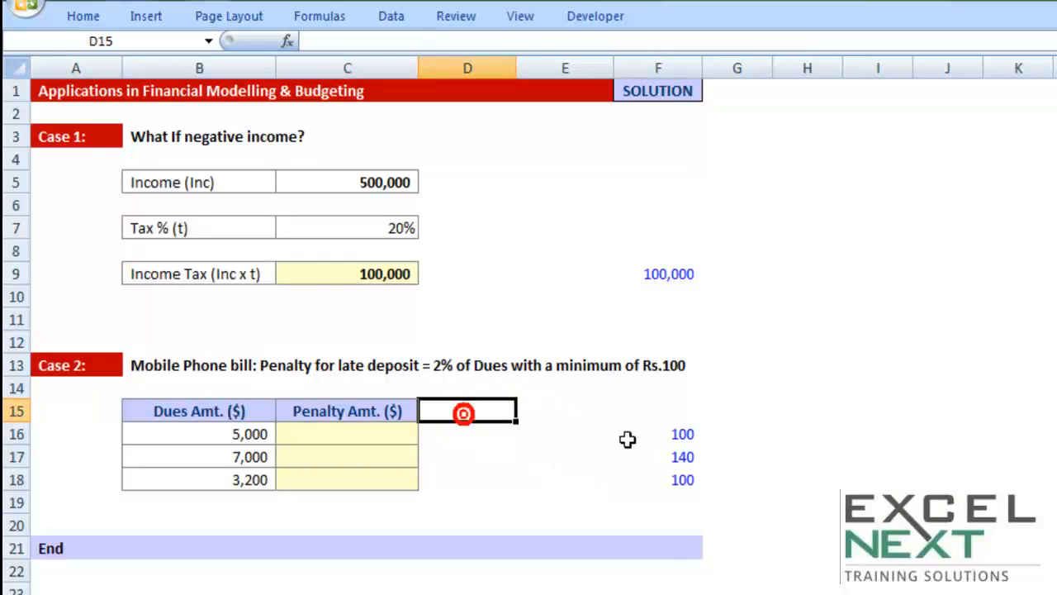
type("2%")
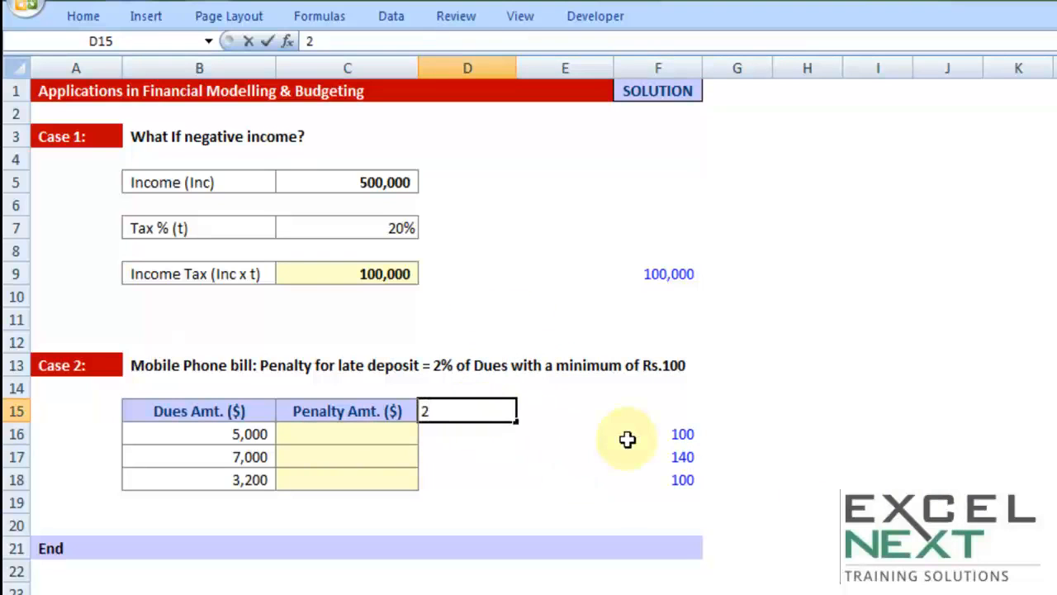
key("Tab")
type("100")
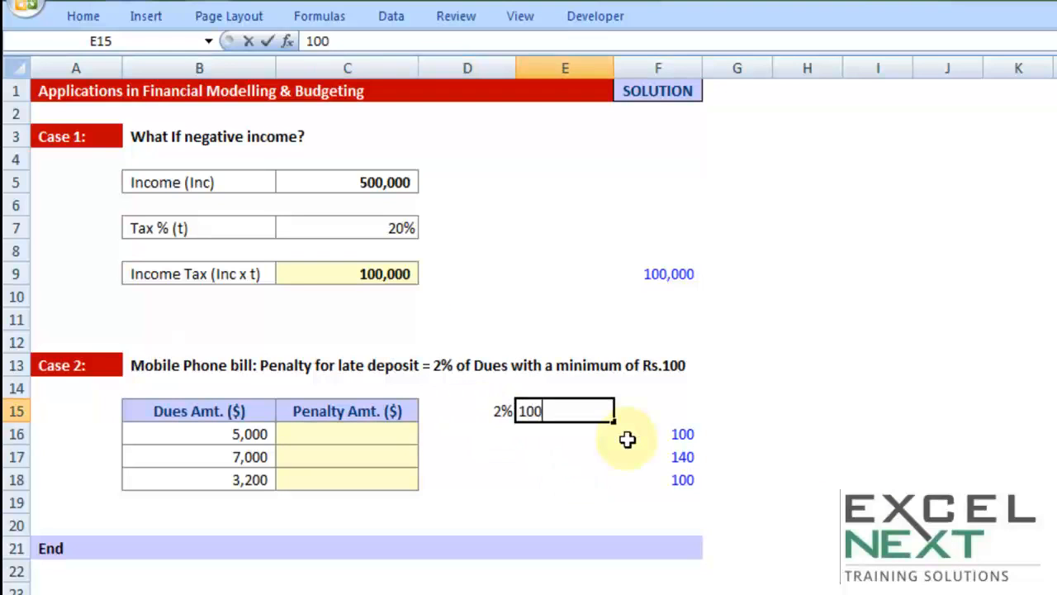
key("Tab")
Enter 100 in both D16 and E16 for the 5,000 dues and select the two cells for comparison.
key("Down")
key("Left")
key("Left")
key("Left")
key("Left")
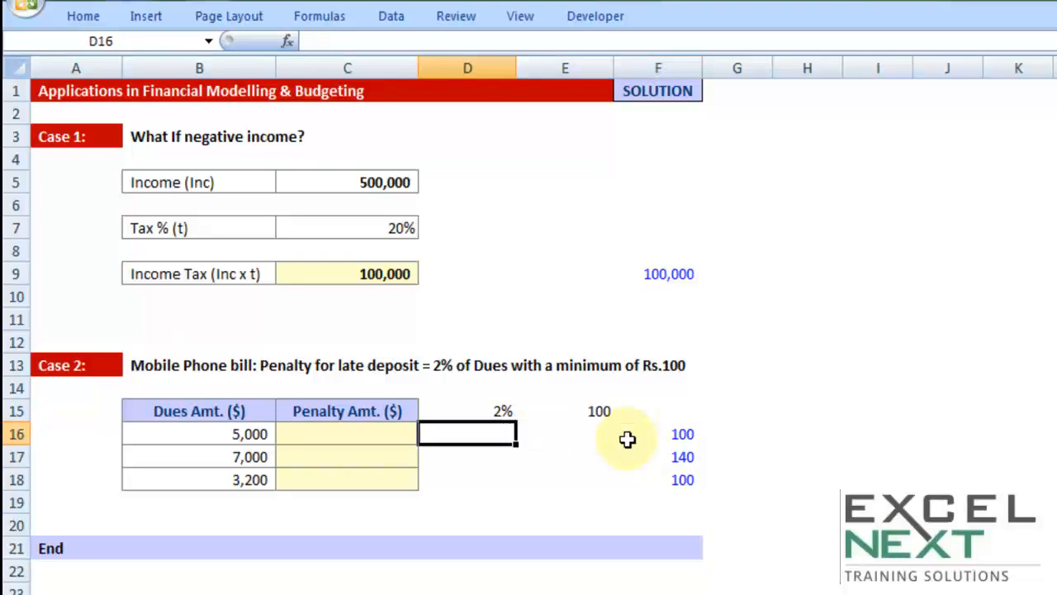
key("Right")
key("Right")
type("100")
key("Tab")
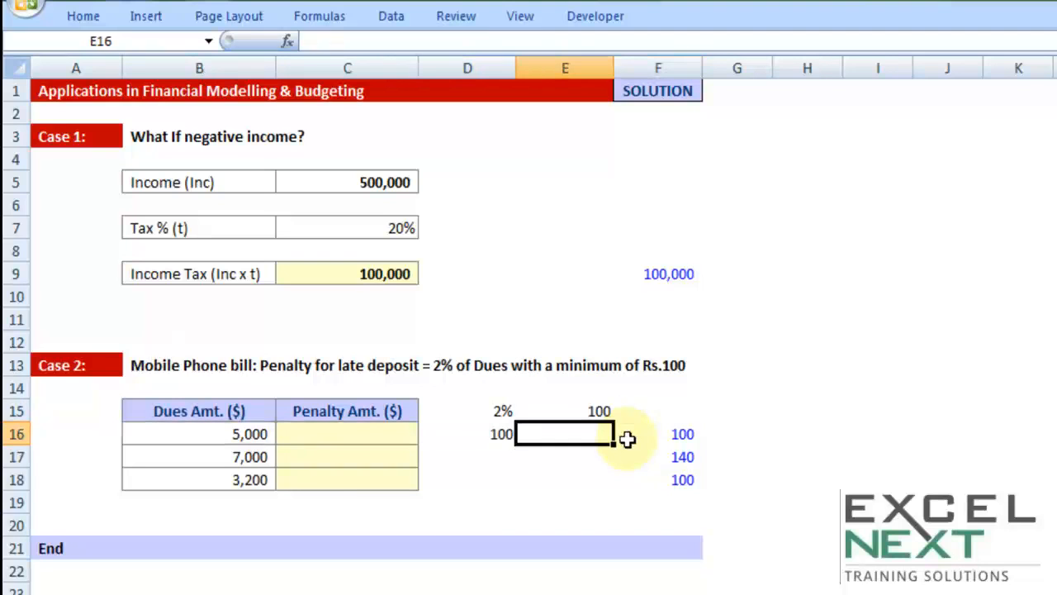
type("100")
key("Tab")
key("Left")
key("shift+Left")
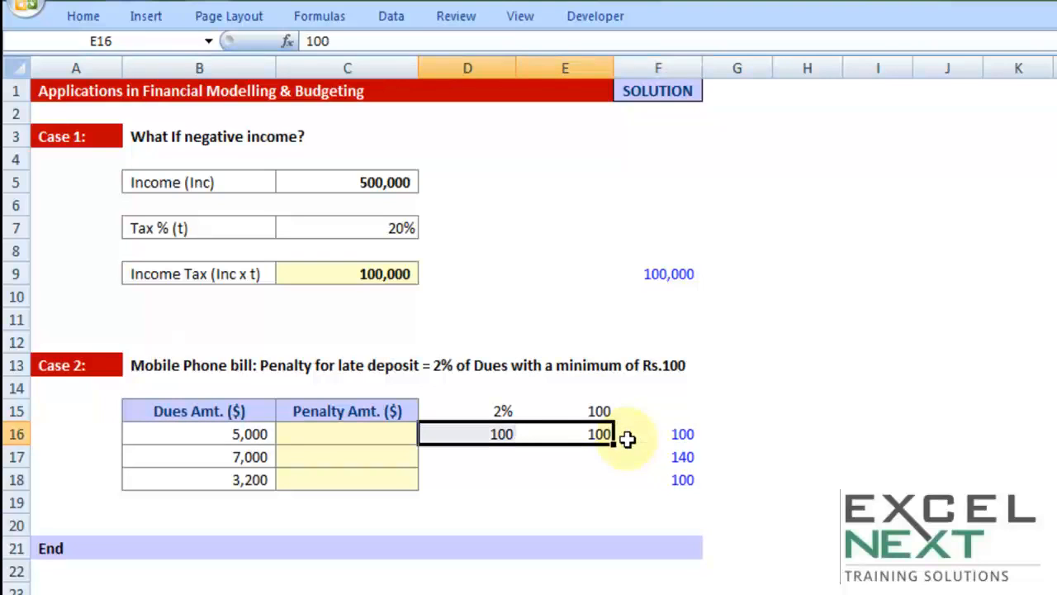
Enter 140 in cell D17 and 100 in cell E17 for the 7,000 dues.
key("Down")
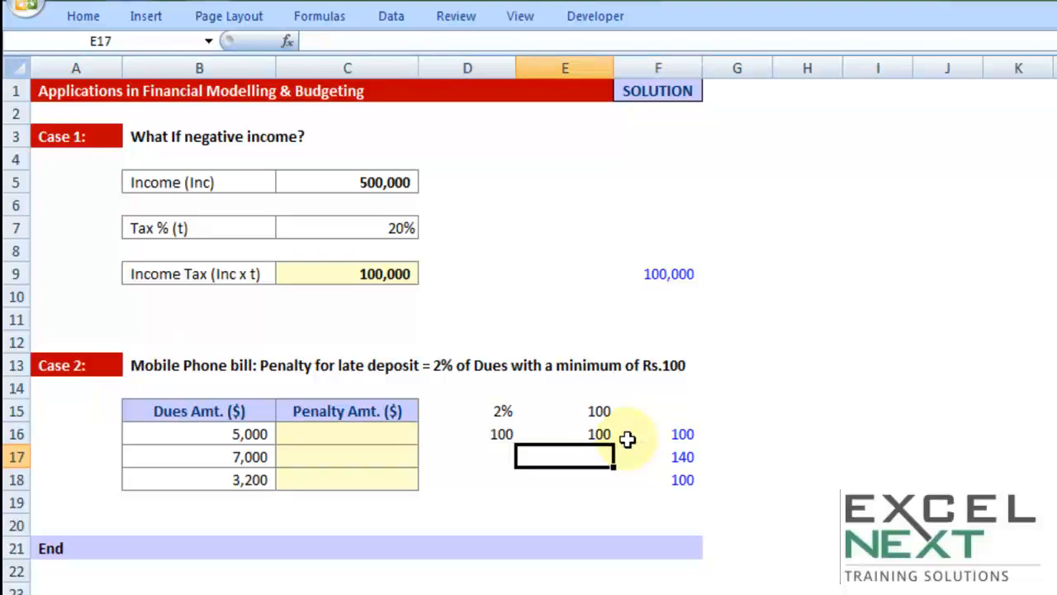
key("Left")
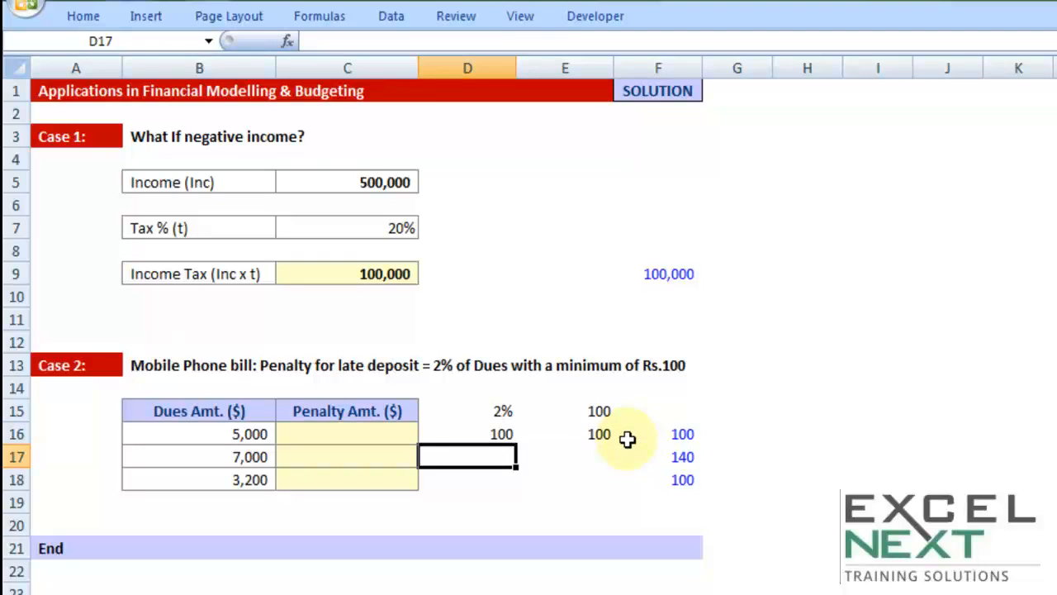
type("140")
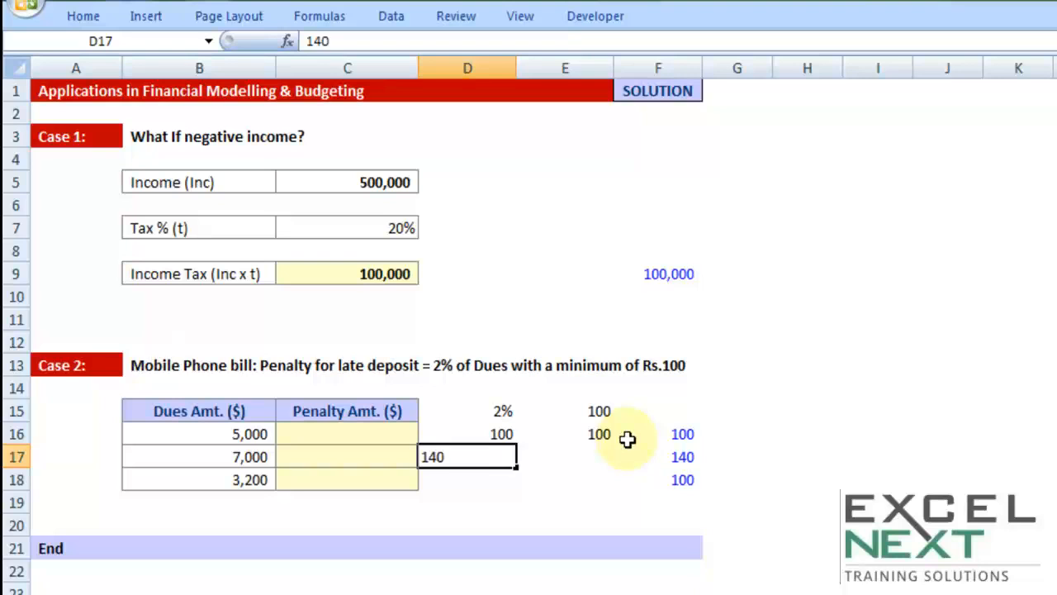
key("Tab")
type("100")
key("Tab")
Make the higher amount in cell D17 bold and underlined, and move on to cell D18.
key("Left")
key("Left")
key("ctrl+b")
key("Down")
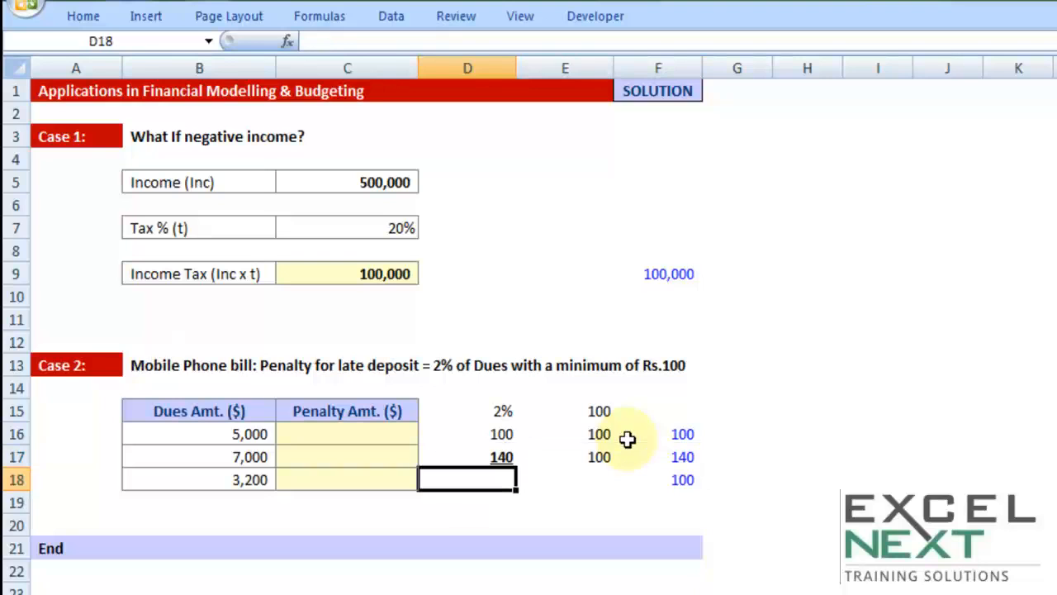
Enter 64 in cell D18 and 100 in cell E18 for the 3,200 dues.
type("64")
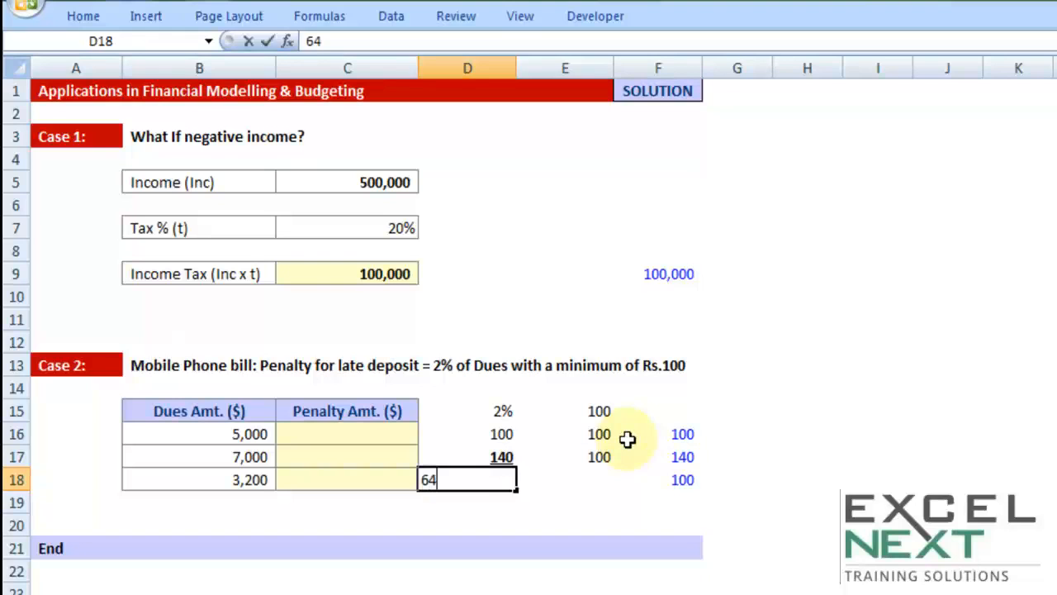
key("Tab")
type("100")
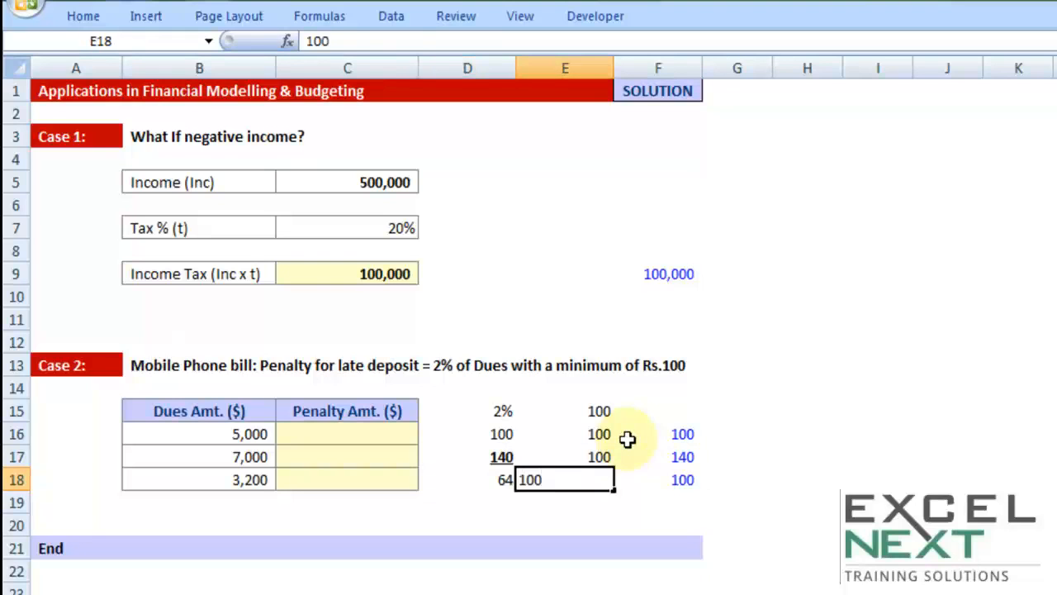
key("Tab")
Make the higher amount in cell E18 bold and underlined, and leave the cell.
key("Left")
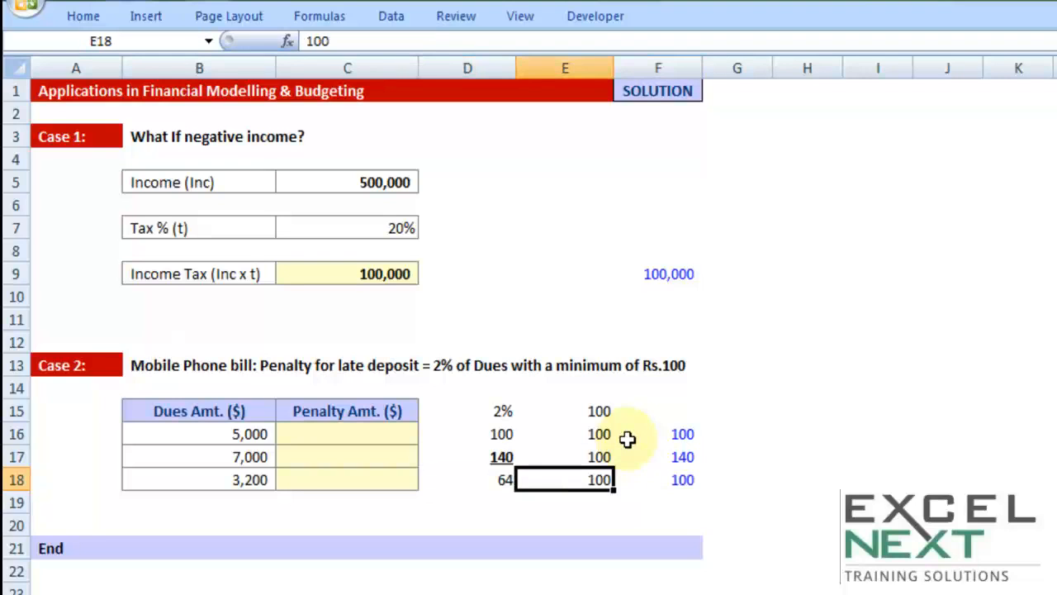
key("ctrl+b")
left_click(559, 544)
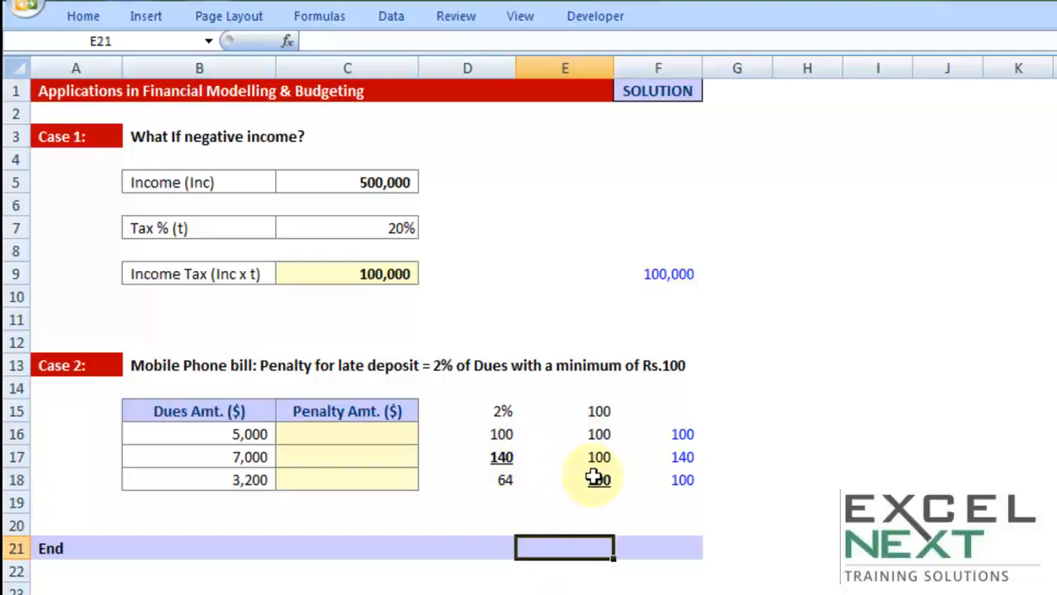
Enter the penalty formula =MAX(100,B16*2%) in cell C16 for the 5,000 dues.
left_click(373, 444)
type("=MAX(")
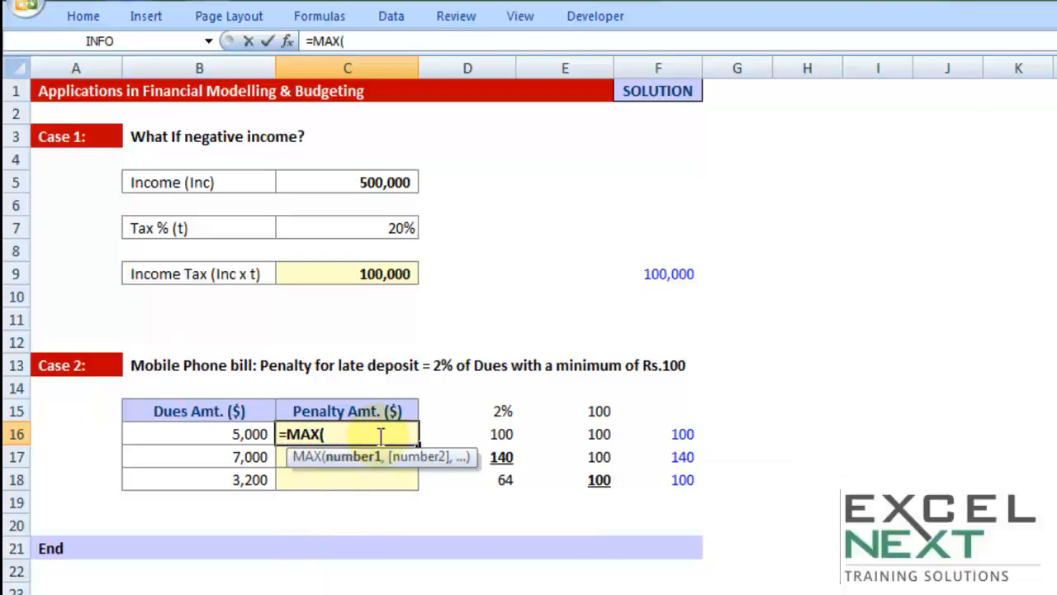
type("100,")
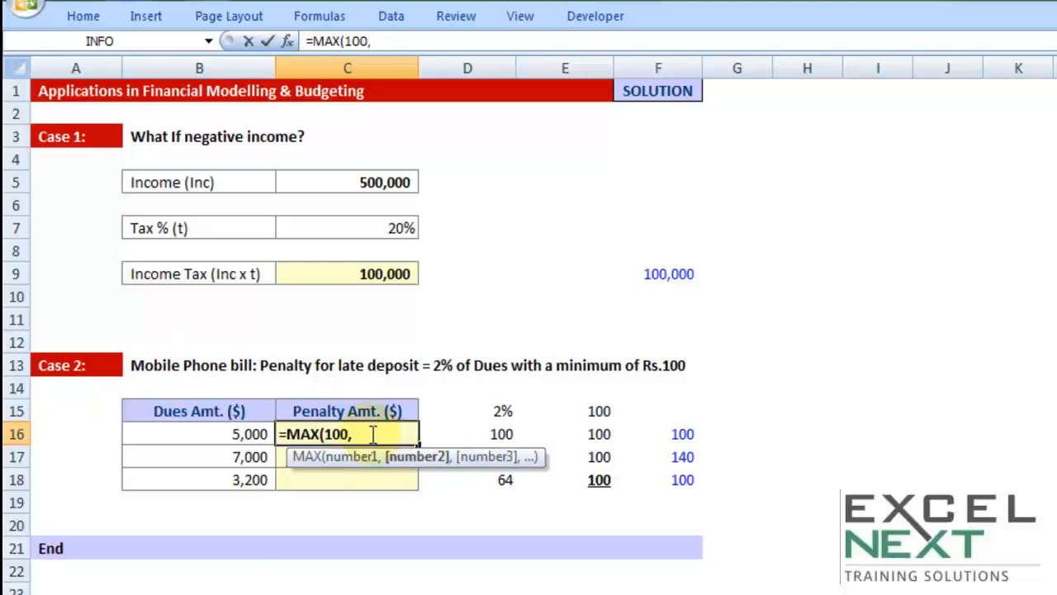
left_click(204, 435)
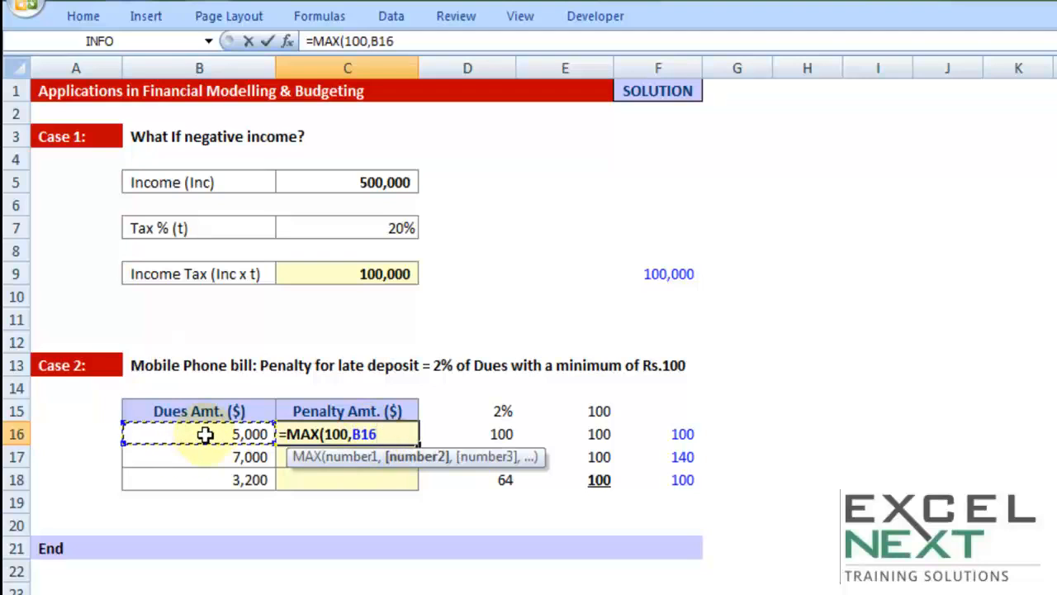
type("*2%")
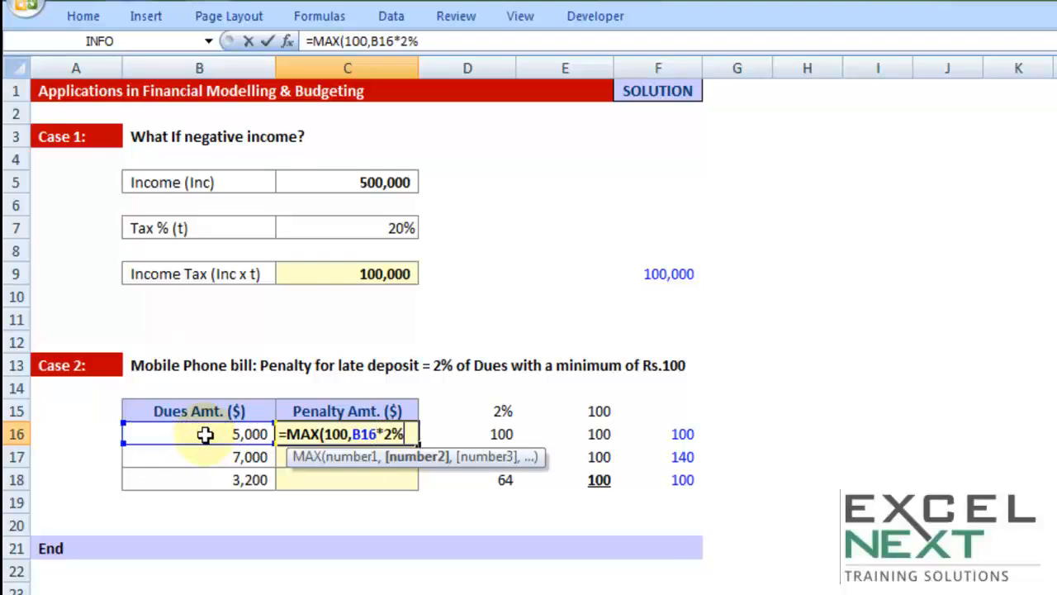
type(")")
key("Return")
Fill the penalty formula from C16 down to C18 and check the formula in each of the three cells.
left_click(408, 438)
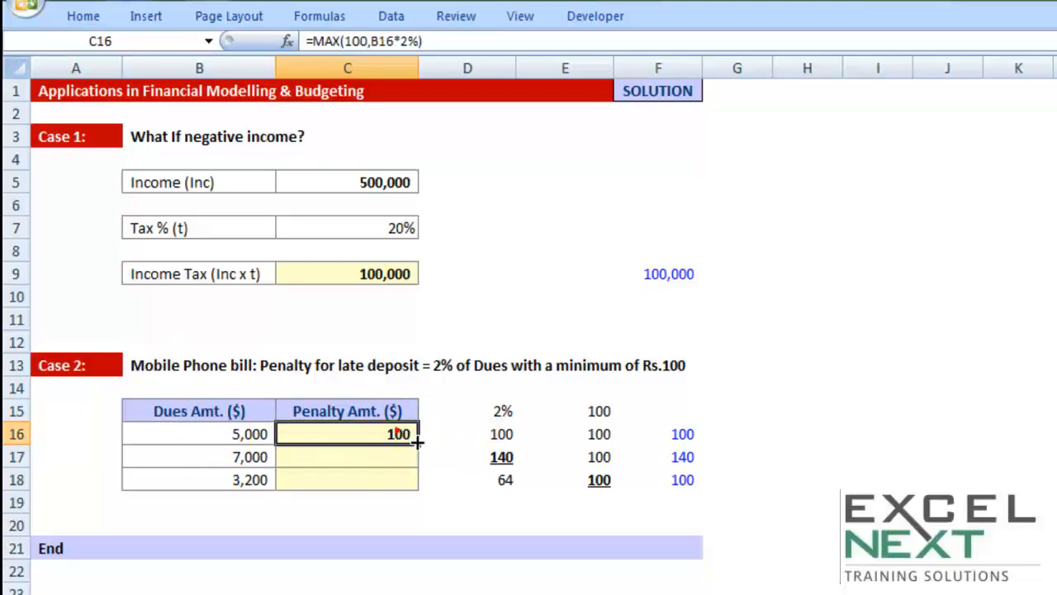
left_click_drag(418, 444, 420, 489)
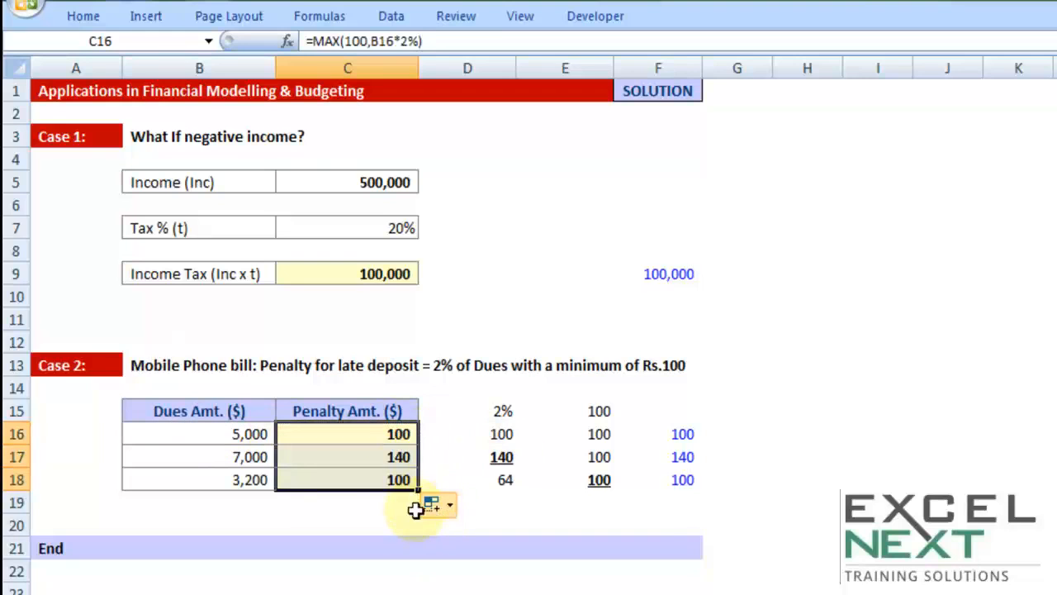
left_click(394, 434)
left_click(394, 457)
left_click(389, 479)
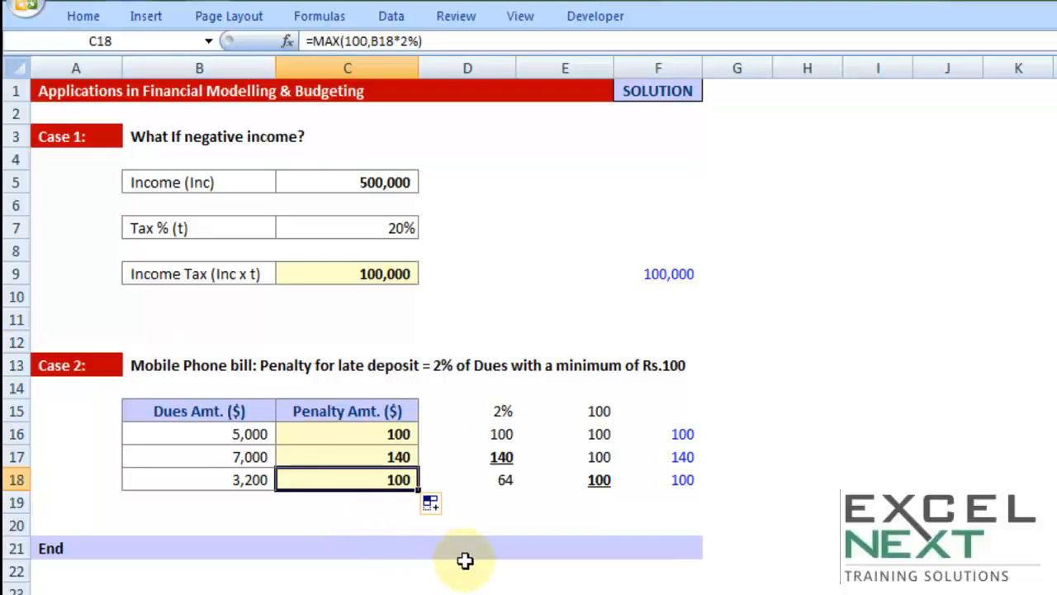
Set the first dues amount in cell B16 to 100 and go to its penalty cell.
left_click(231, 436)
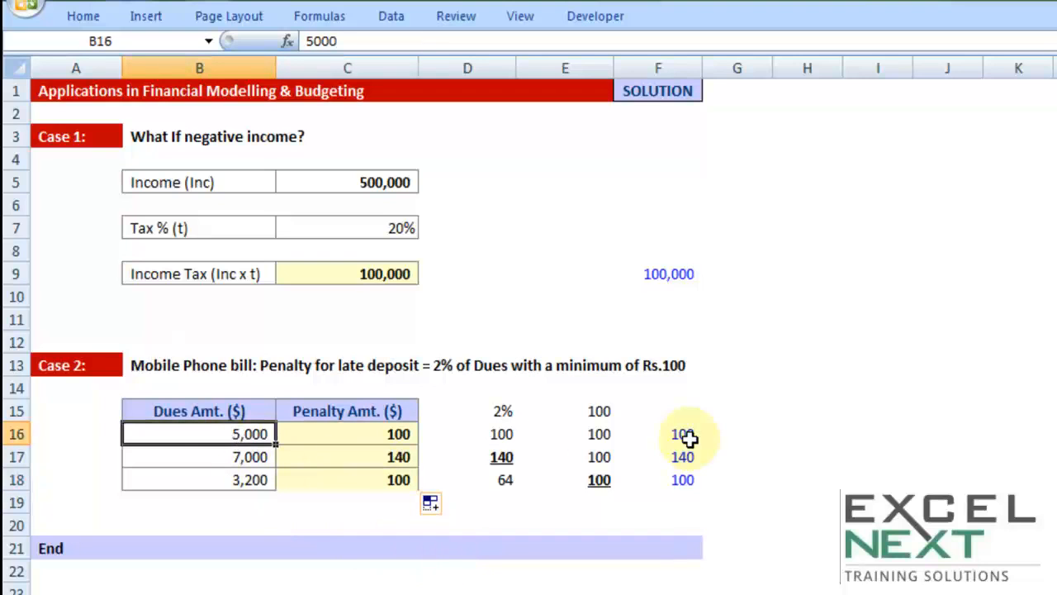
type("1")
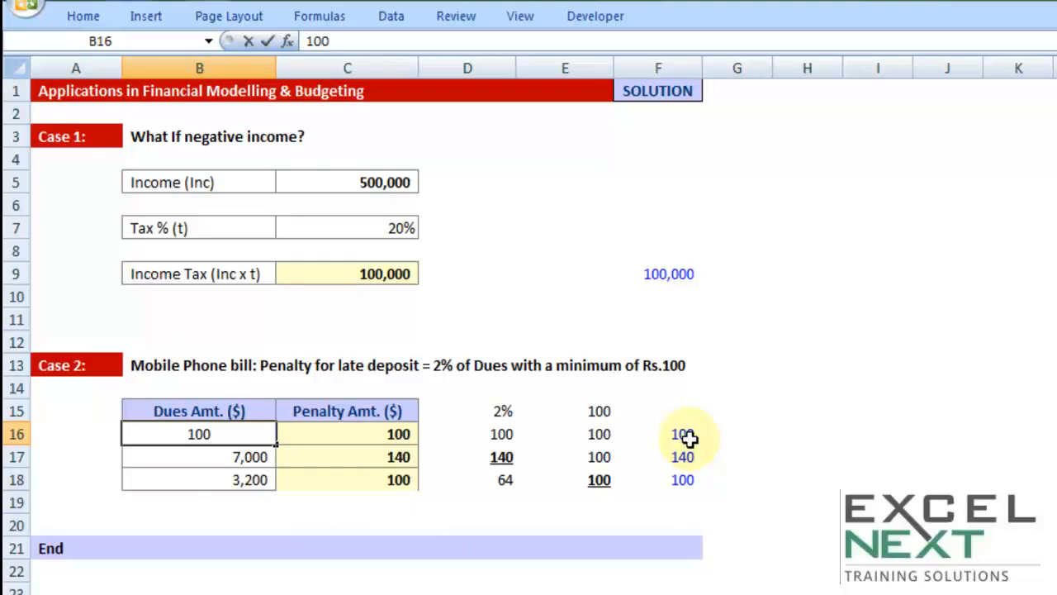
key("Tab")
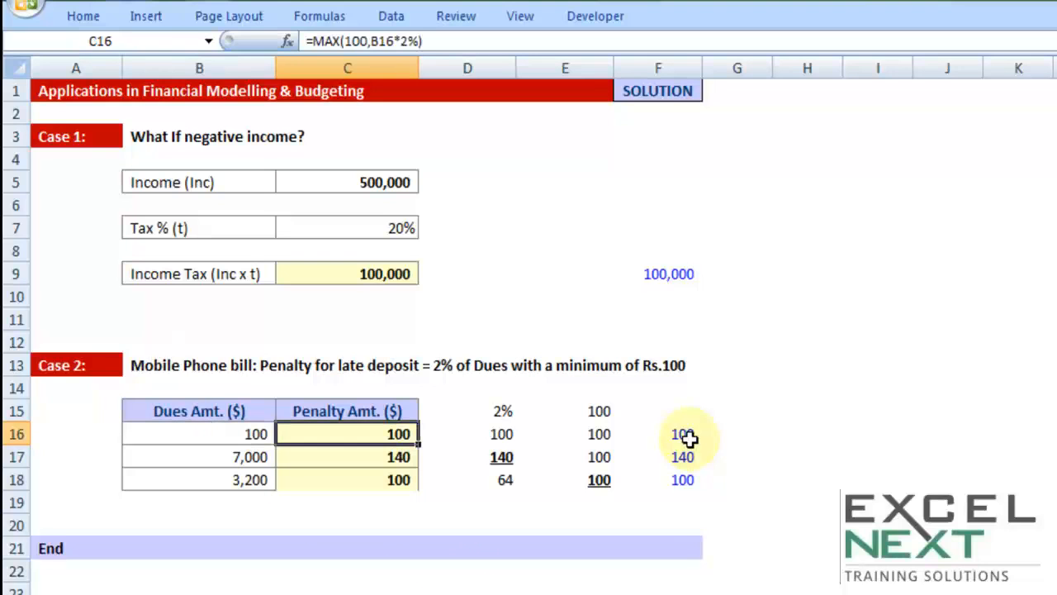
Select the whole dues and penalty table, B15:C18, including its headings.
key("Left")
key("Up")
key("shift+Up")
key("shift+Down")
key("shift+Down")
key("shift+Down")
key("shift+Right")
key("shift+Down")
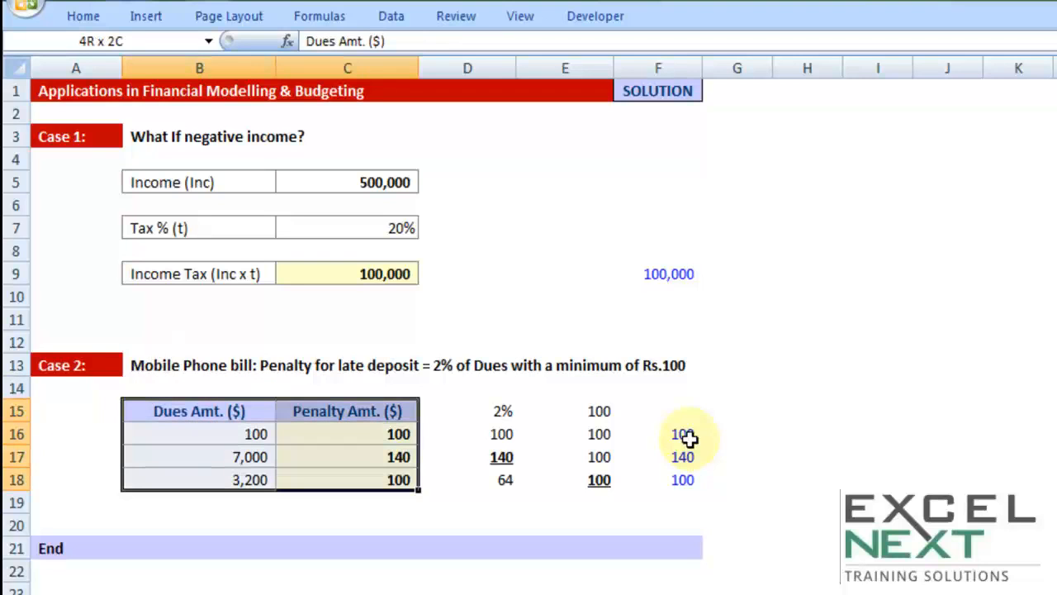